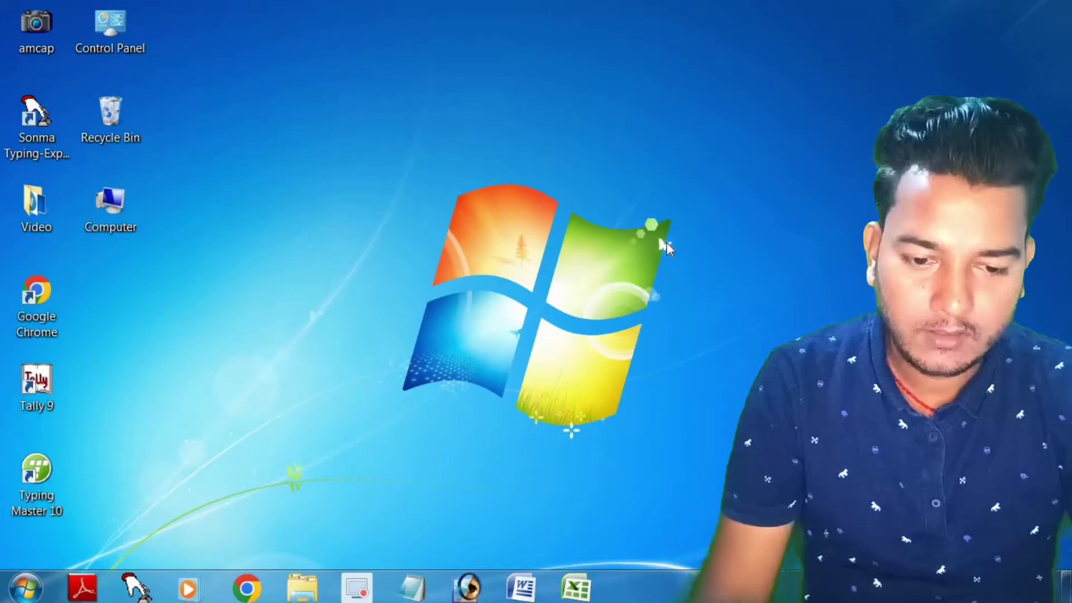
Bring up the desktop's shortcut menu and dismiss it before starting Excel
right_click(666, 243)
key(Return)
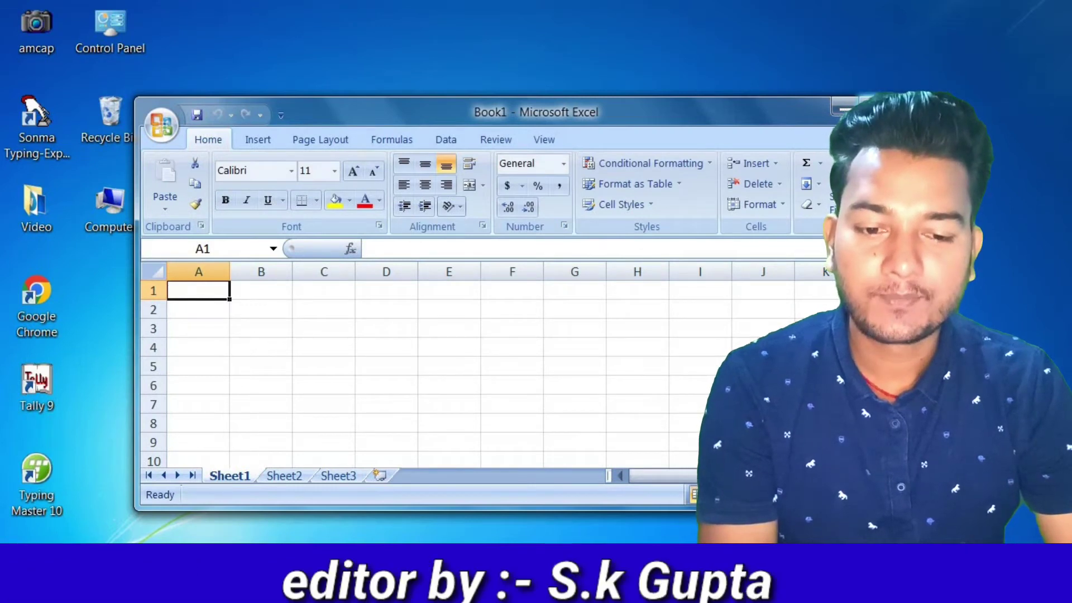
Maximize the Book1 window so it fills the screen
click(868, 106)
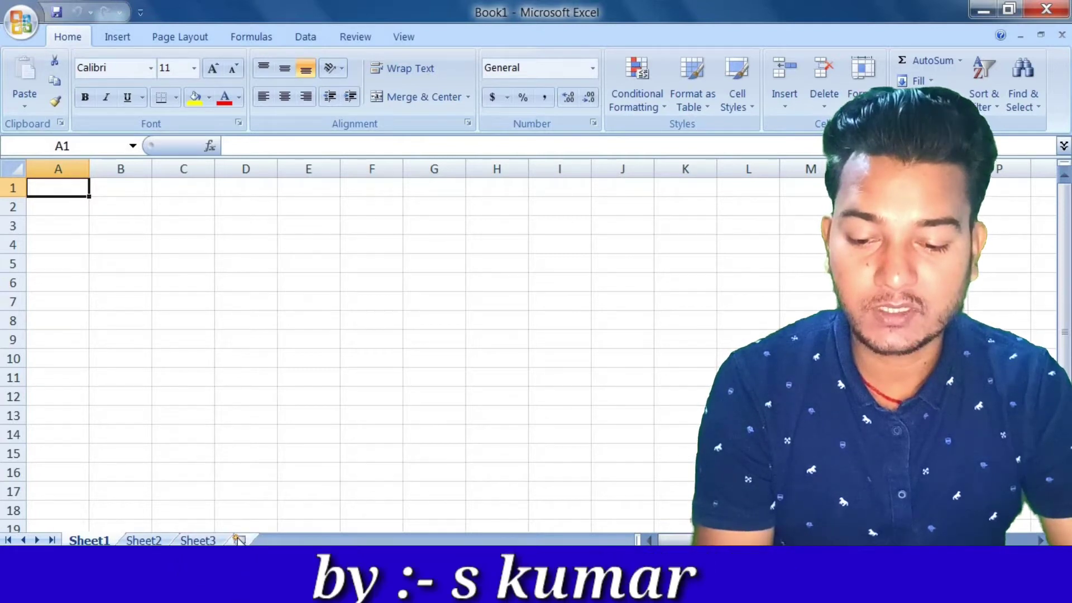
Add worksheets Sheet4 and Sheet5, then select a block of cells across columns F to J
click(238, 540)
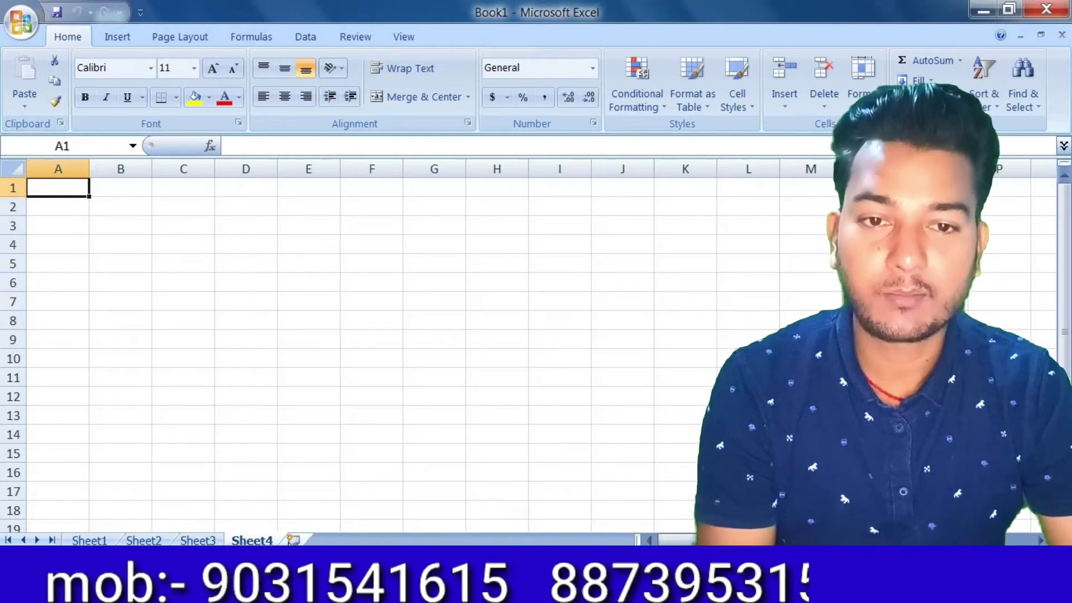
click(291, 540)
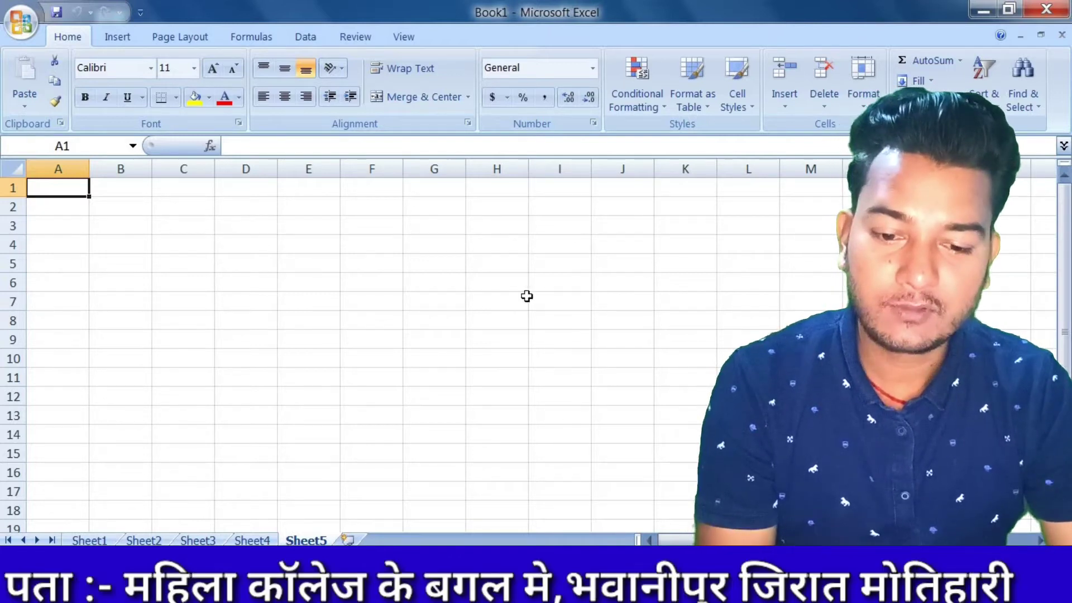
mouse_move(642, 231)
mouse_down()
mouse_move(476, 321)
mouse_move(361, 360)
mouse_up()
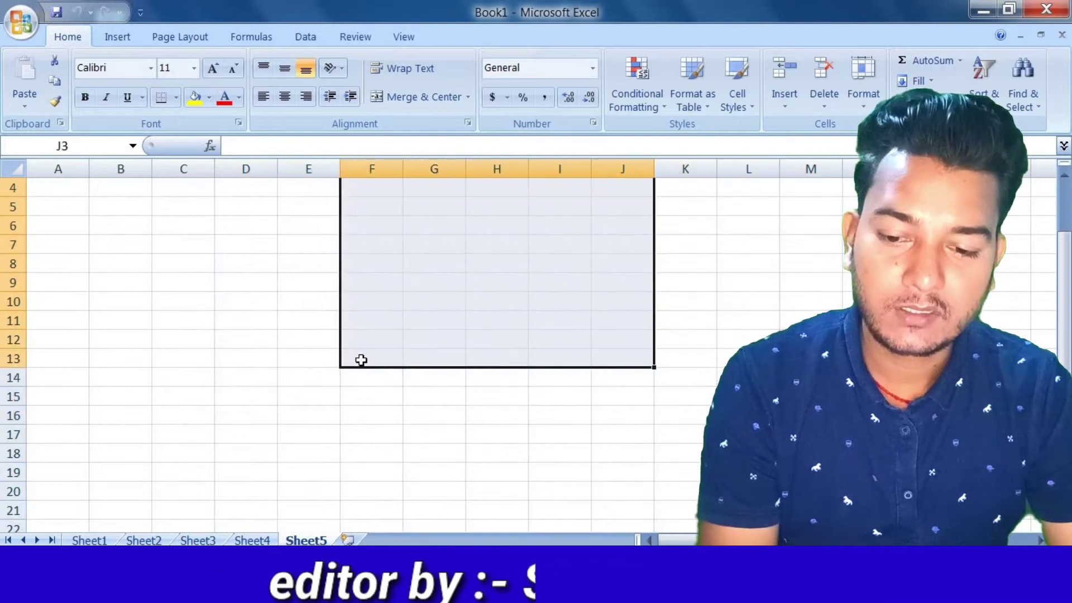
click(211, 257)
Select cells H6, G4, E3, C4 and B4 in turn
click(469, 278)
click(423, 246)
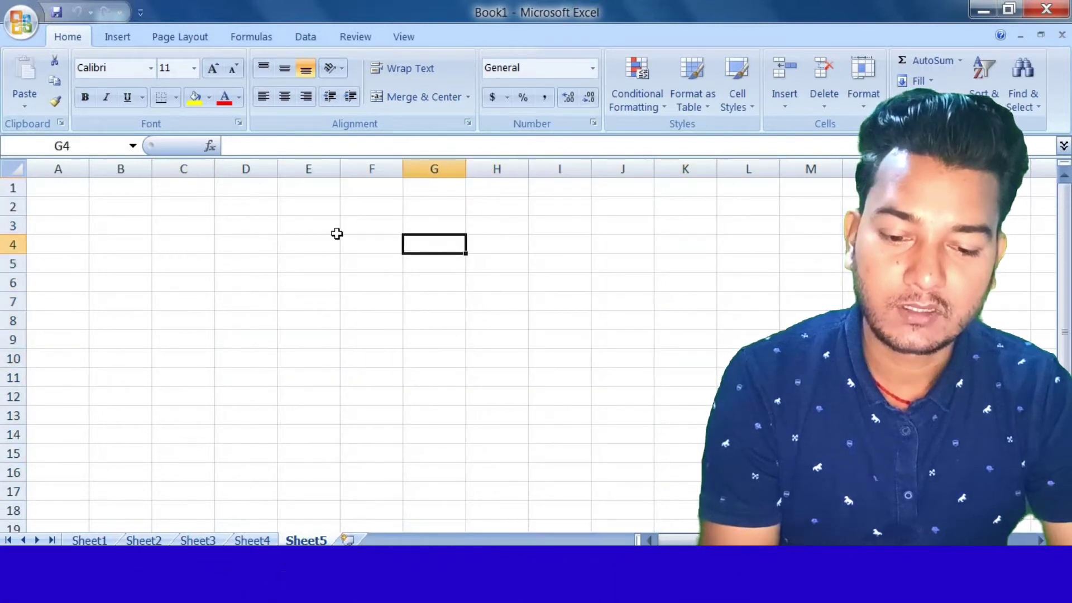
click(337, 233)
click(201, 239)
click(98, 242)
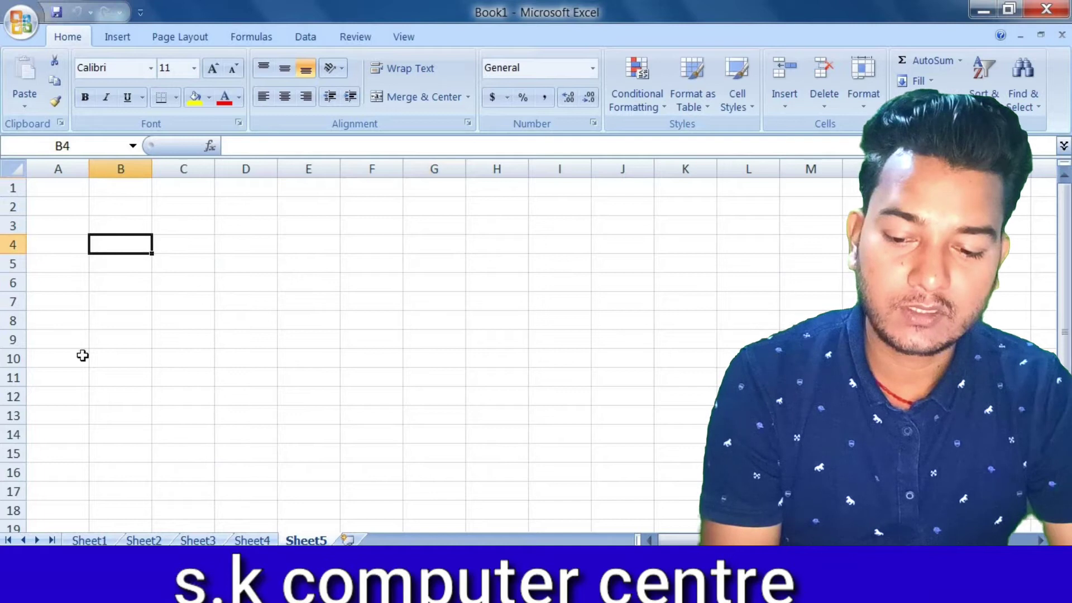
Browse Sheet1, Sheet2 and Sheet4, ending on the empty Sheet5
click(99, 539)
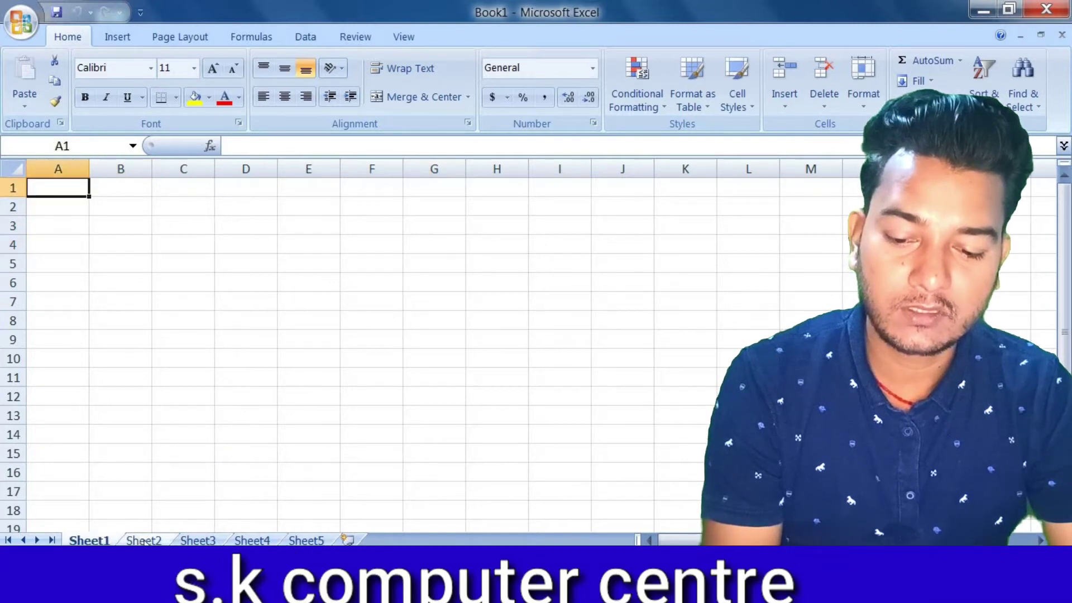
click(143, 541)
click(245, 539)
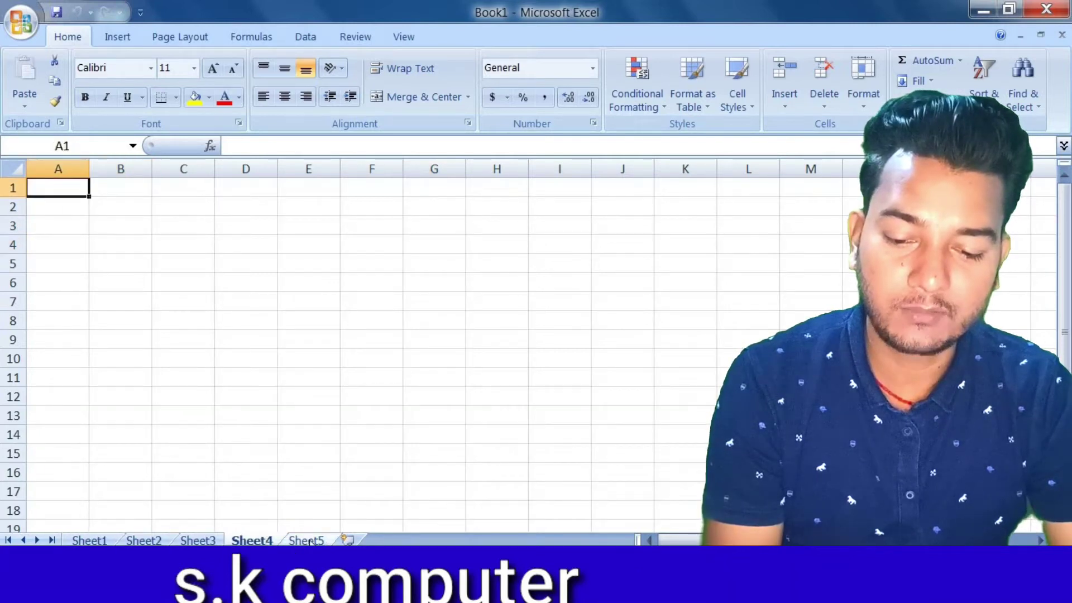
click(306, 541)
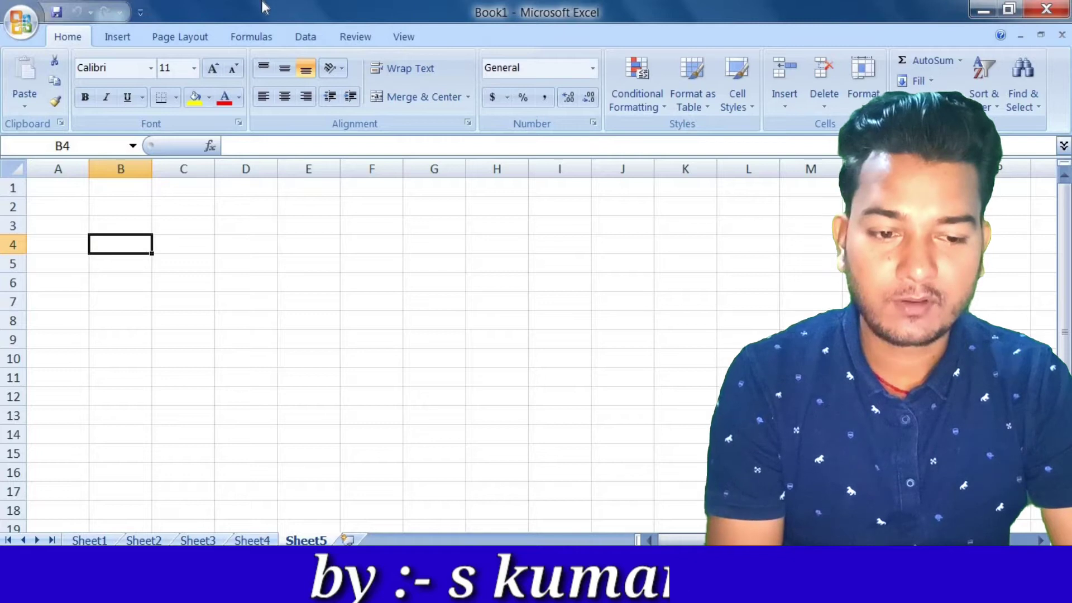
Minimize Excel, restore it, then return it to full screen
click(983, 13)
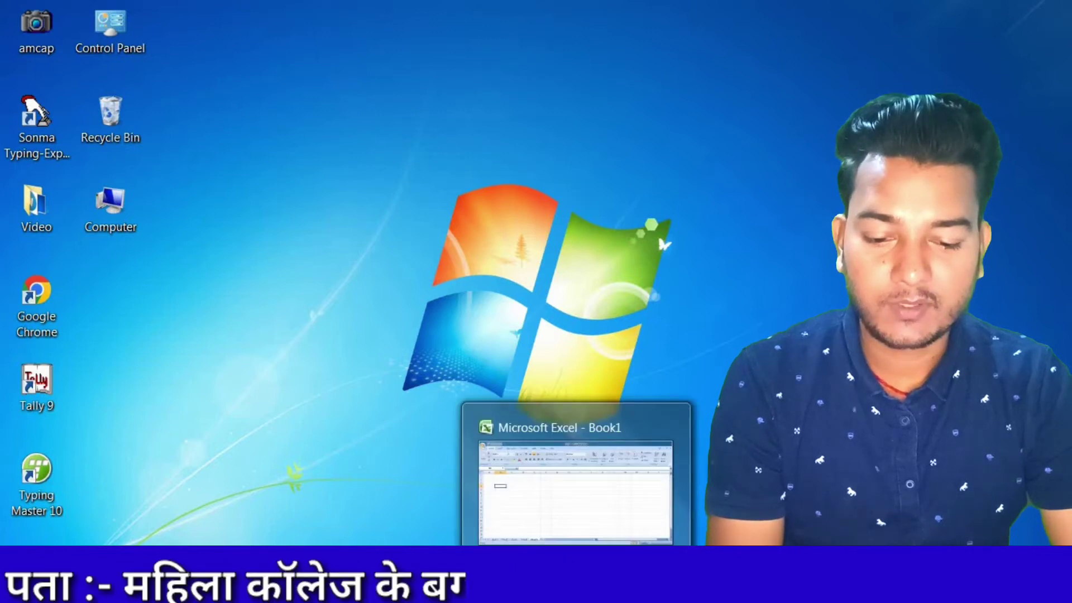
click(576, 491)
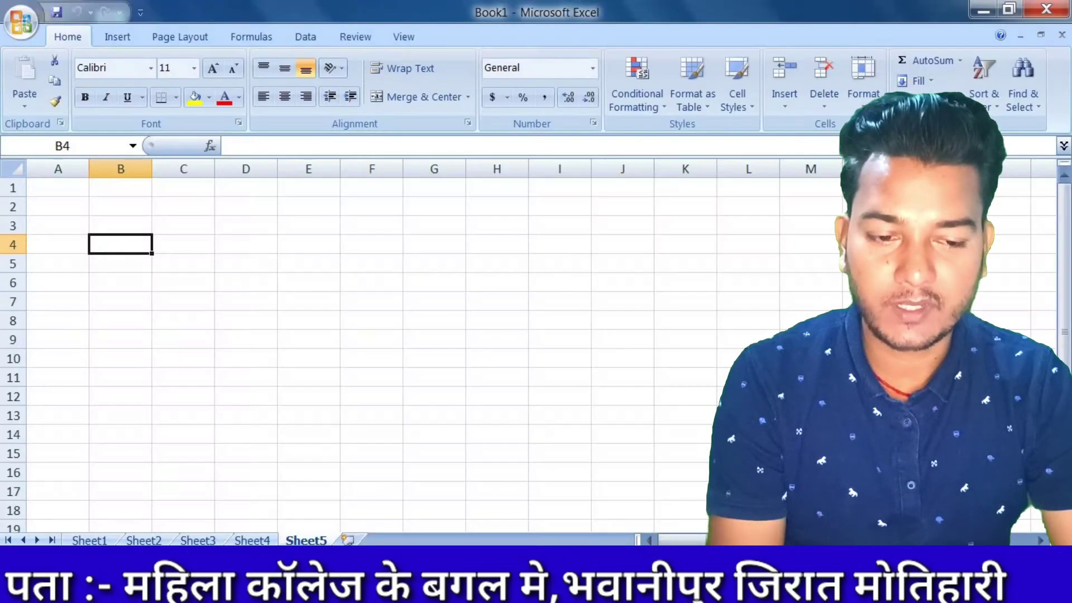
click(1015, 7)
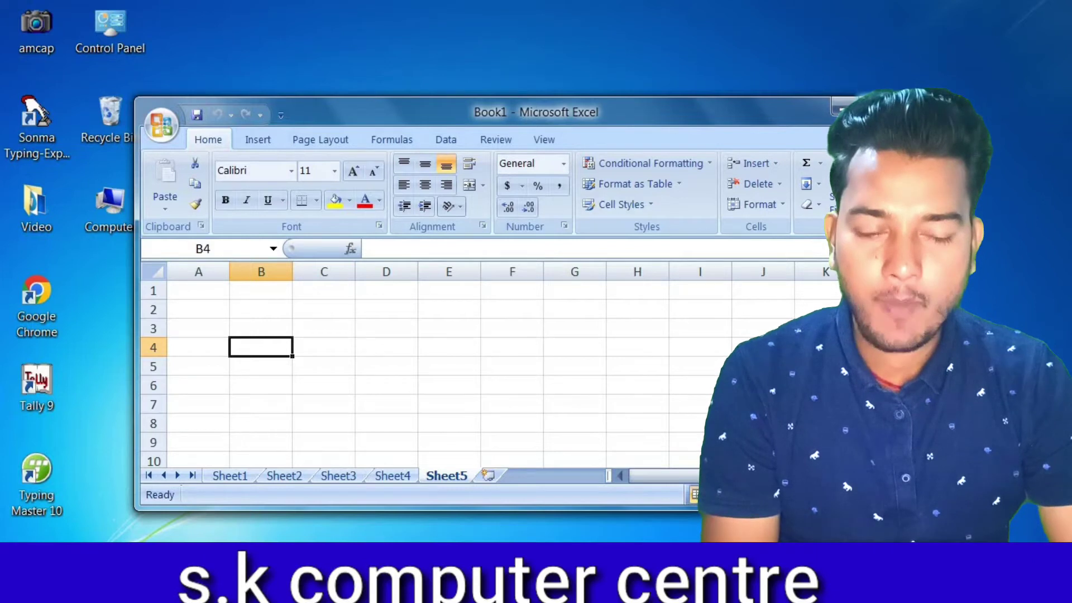
key(super+Up)
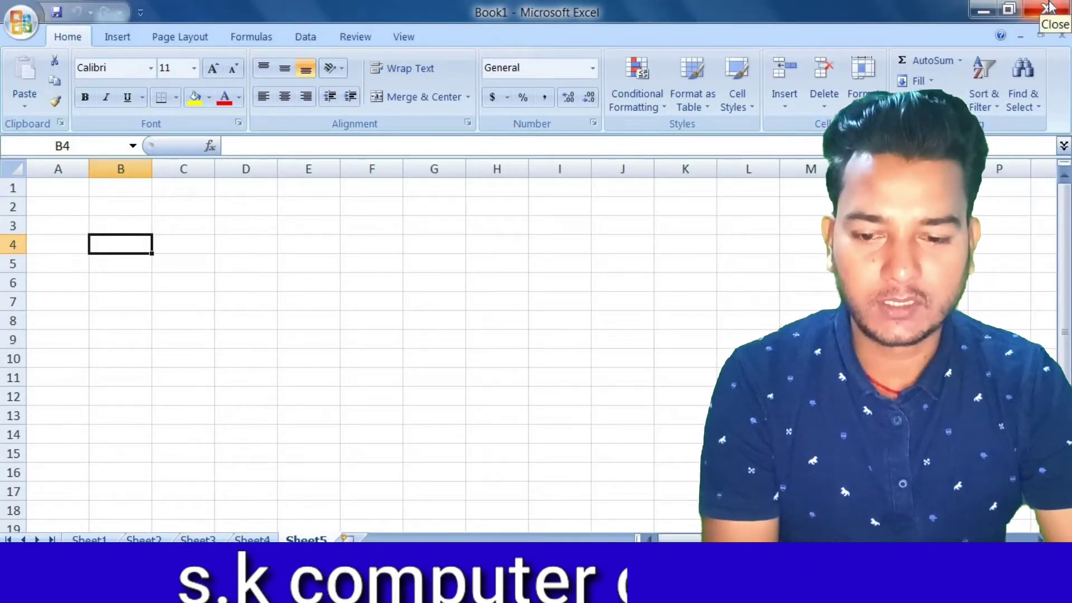
Close Book1 without saving and maximize the reopened fresh Book1 with three sheets
click(1048, 7)
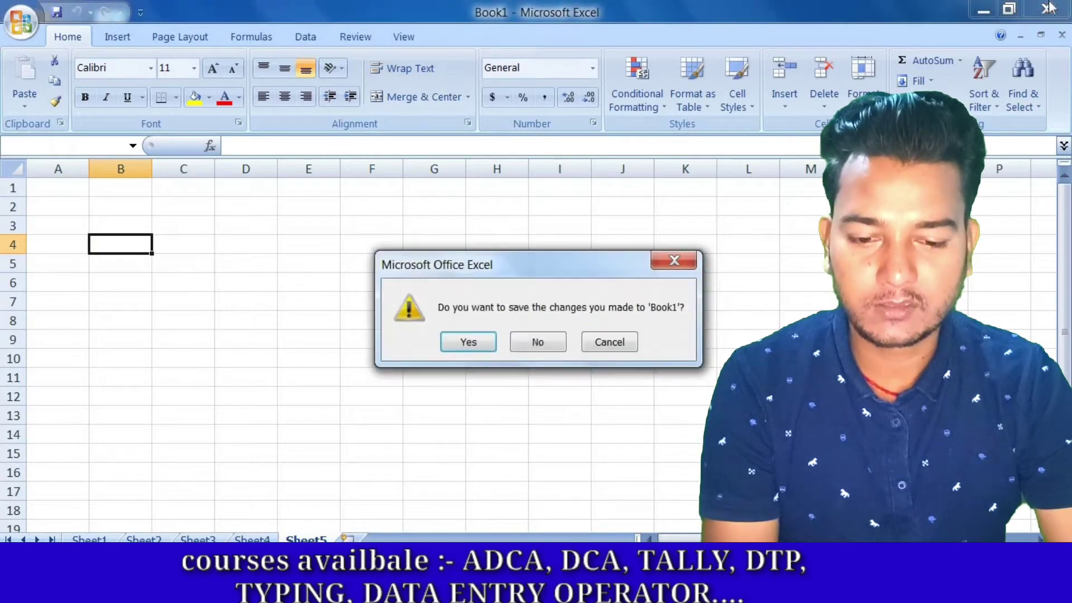
click(531, 347)
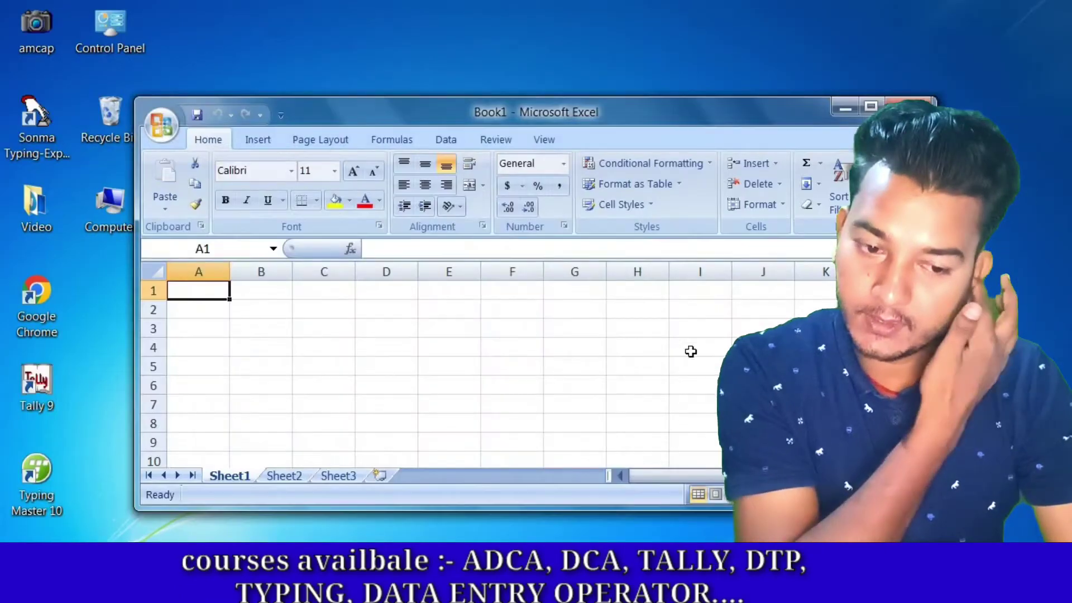
double_click(335, 112)
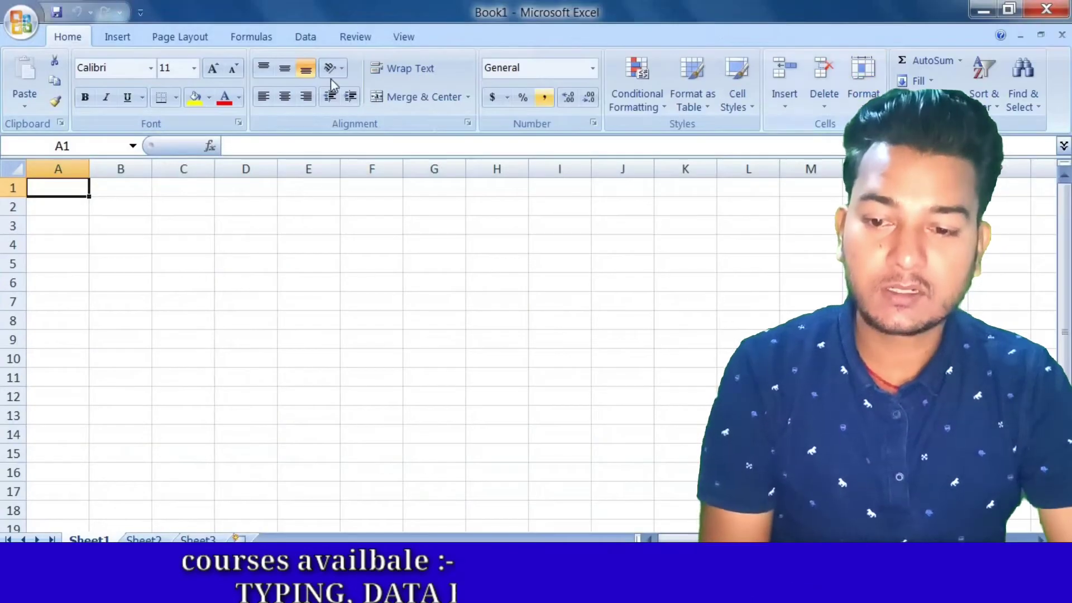
click(23, 25)
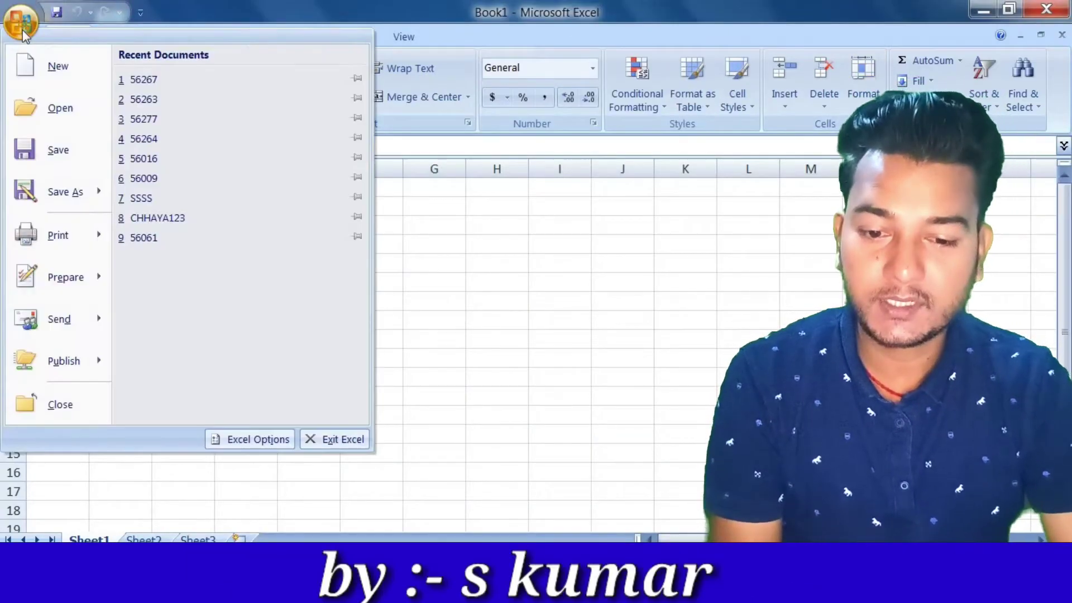
Open and close the Office file commands list
click(675, 322)
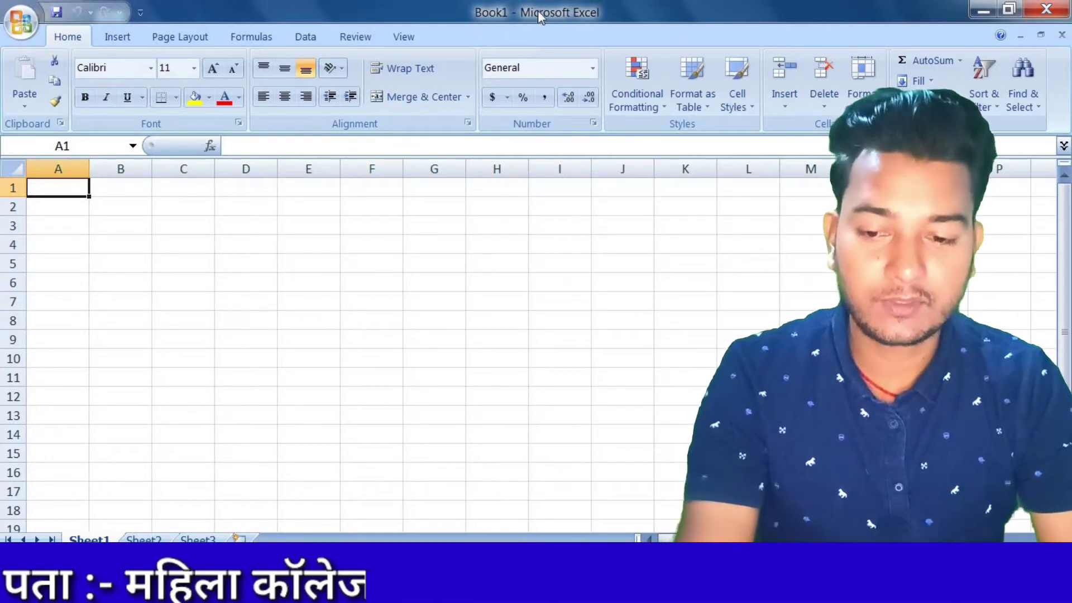
click(22, 22)
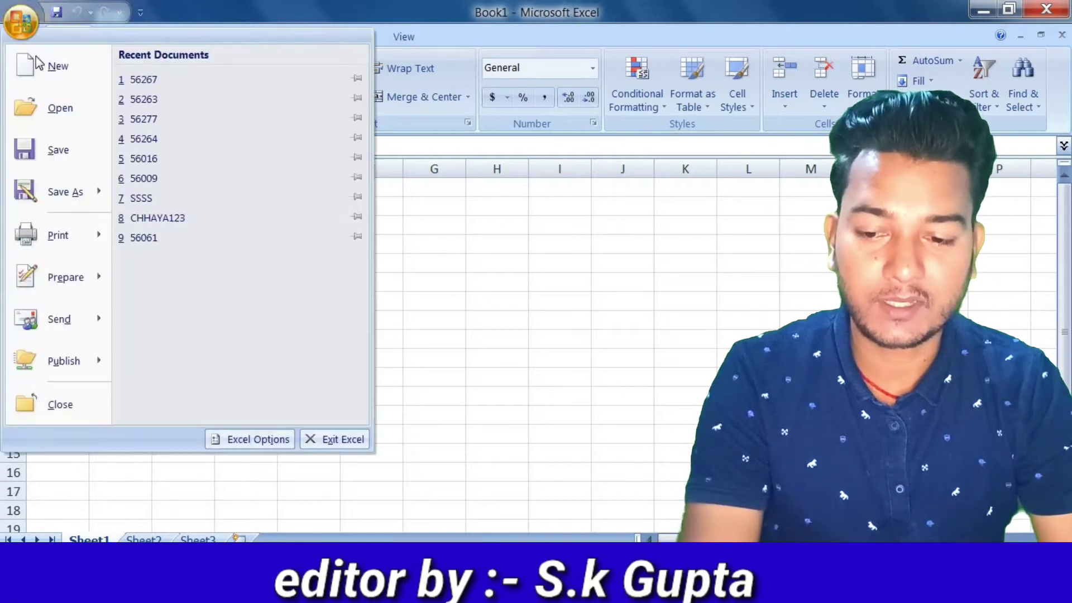
click(347, 215)
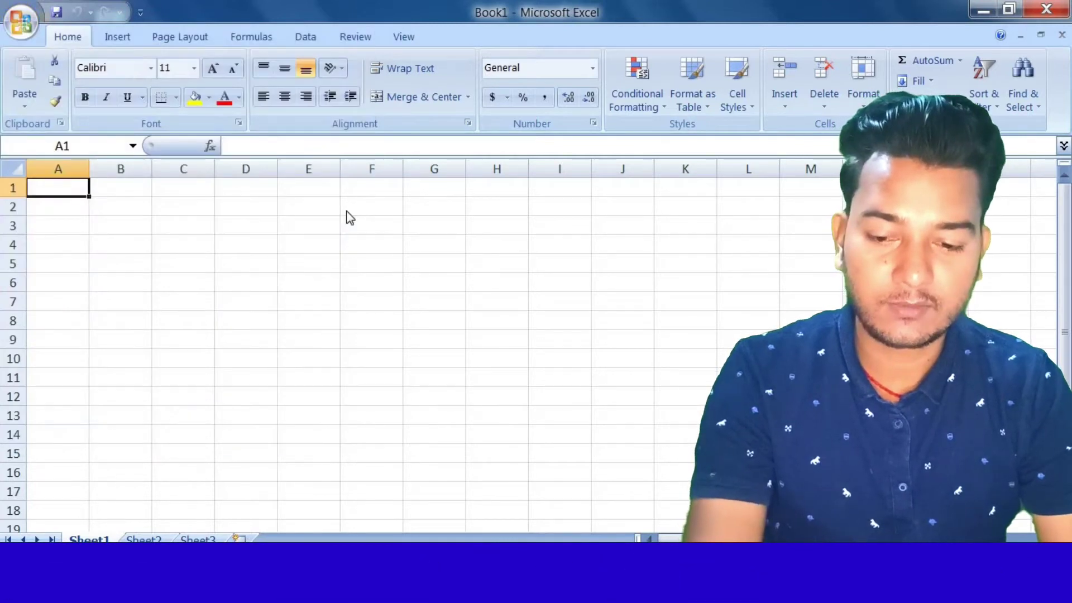
Save the workbook in Documents as an Excel Workbook named SADA DAS
key(ctrl+s)
text(ss)
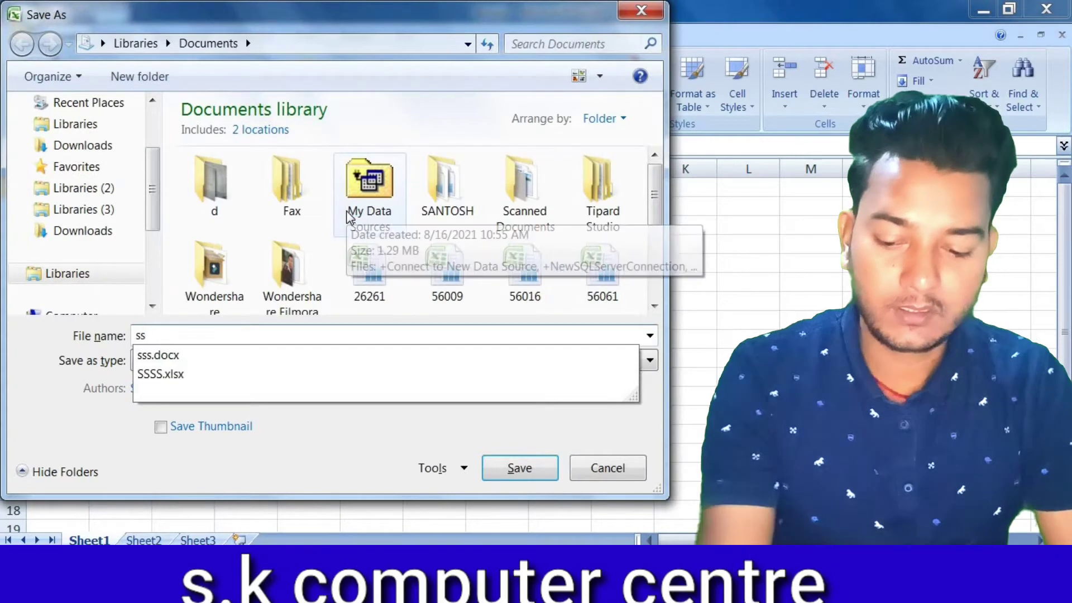
key(BackSpace)
text(ADA)
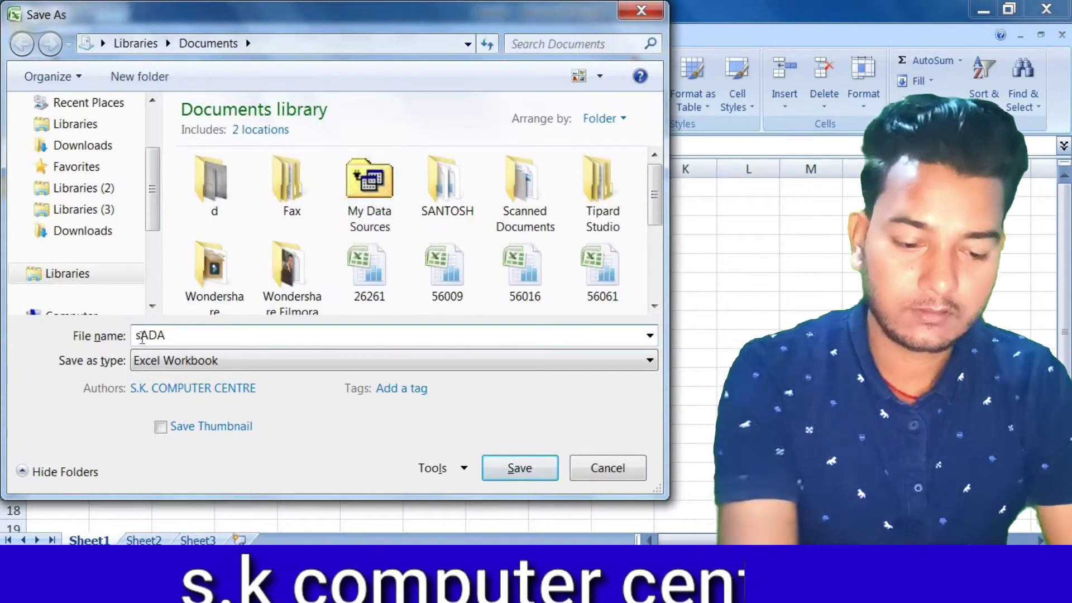
click(141, 335)
key(BackSpace)
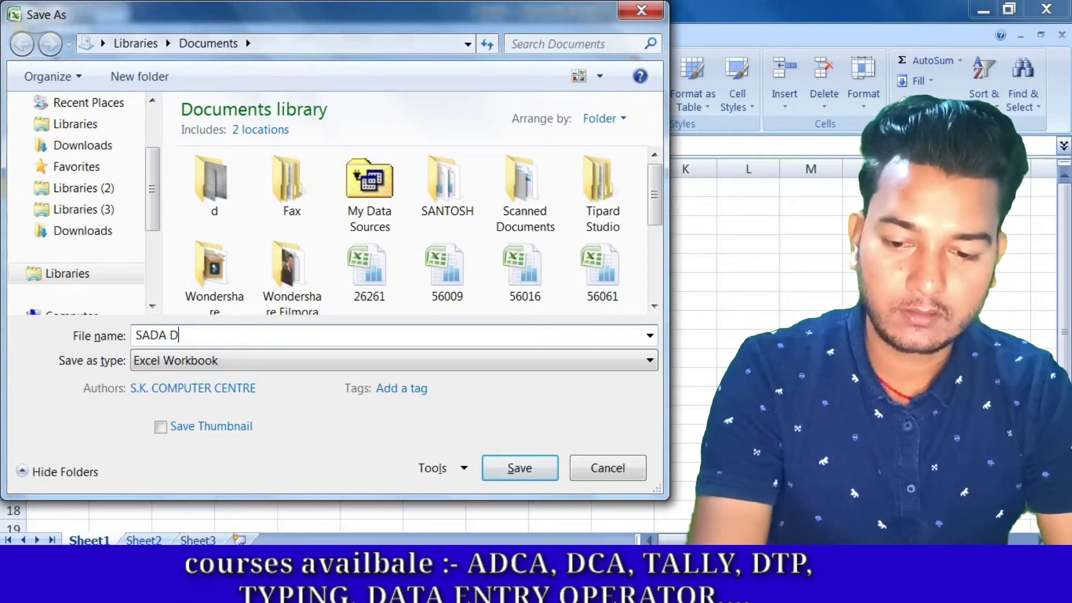
click(503, 472)
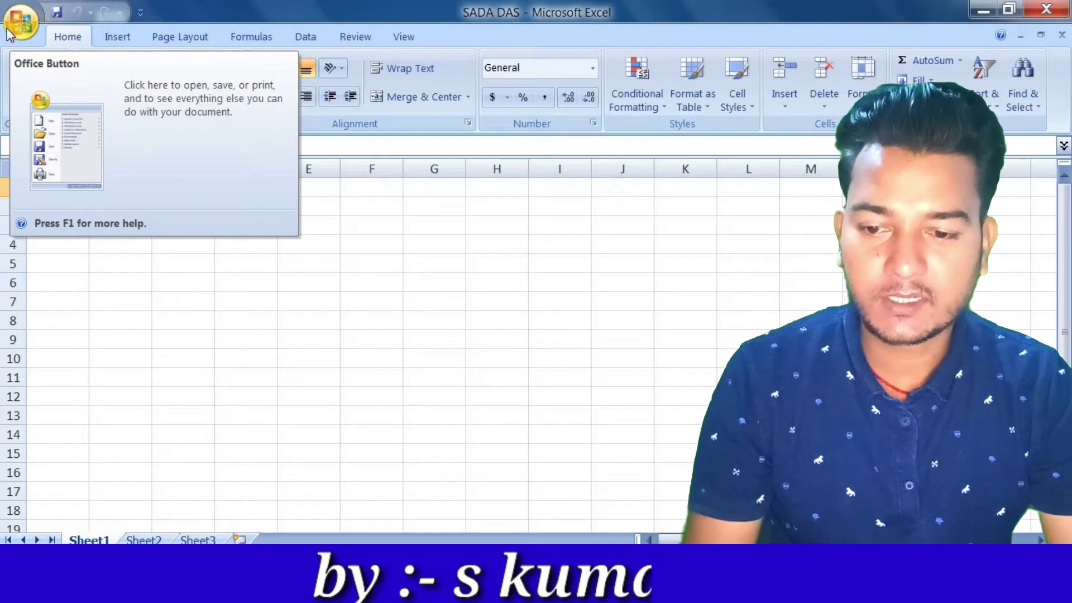
click(10, 34)
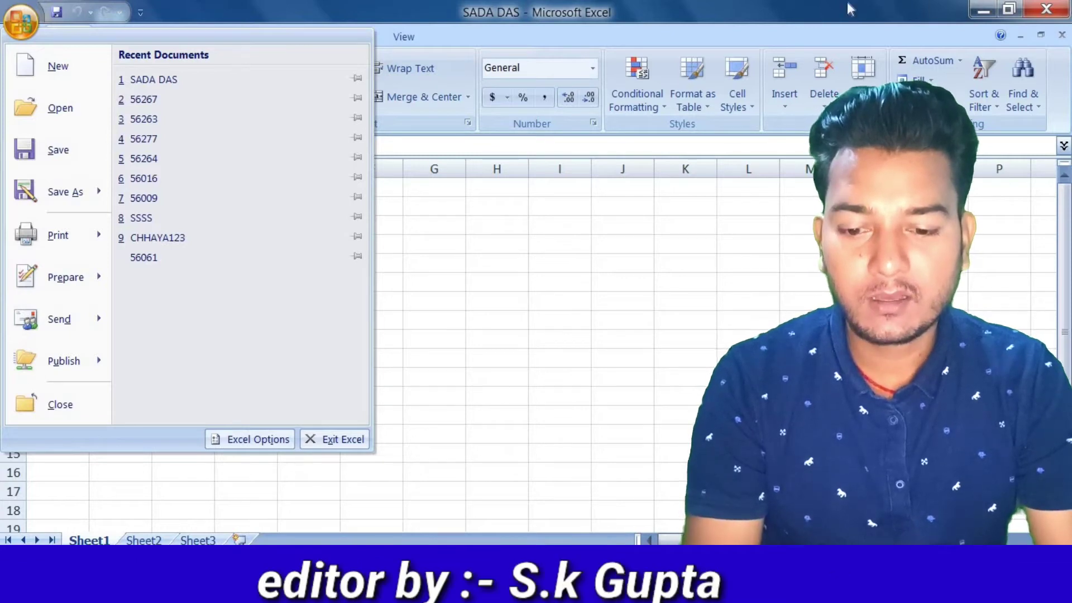
Close the current workbook and create blank workbooks via Office Button > New until Book3 opens
click(72, 67)
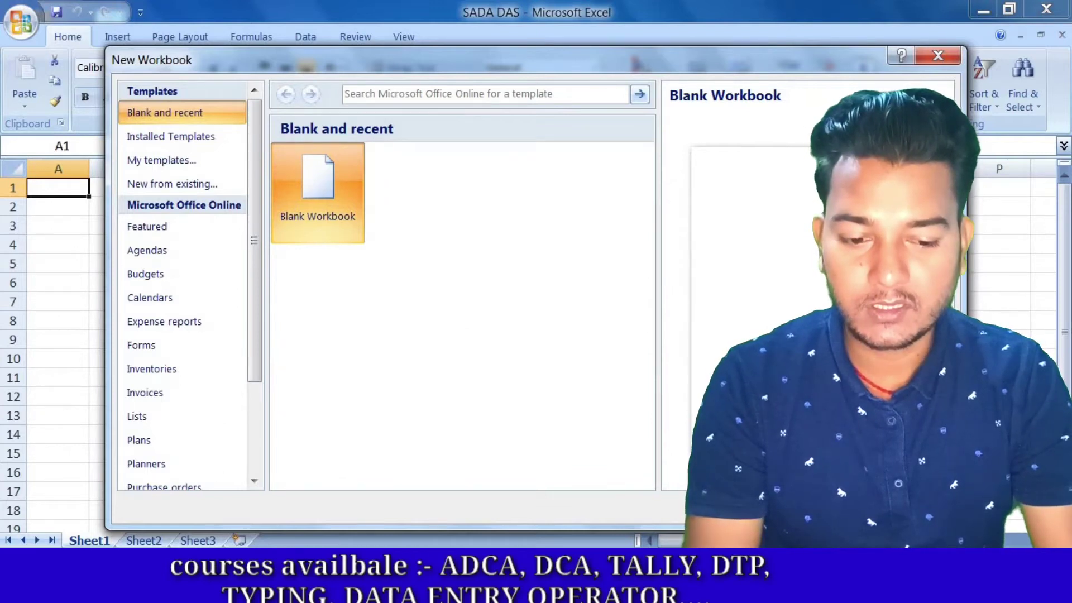
key(Return)
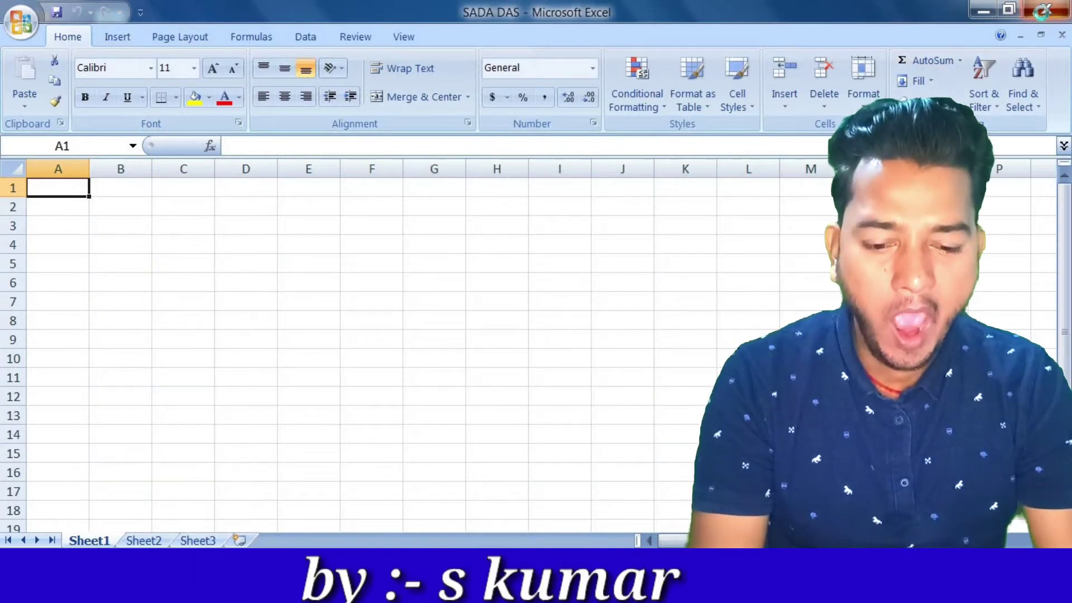
click(1044, 13)
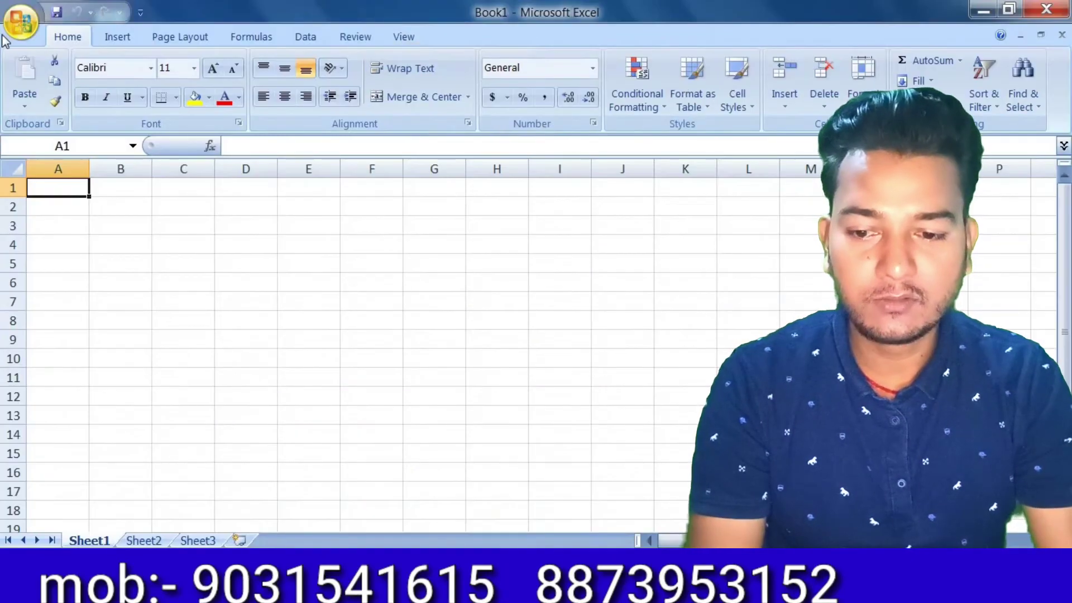
click(17, 23)
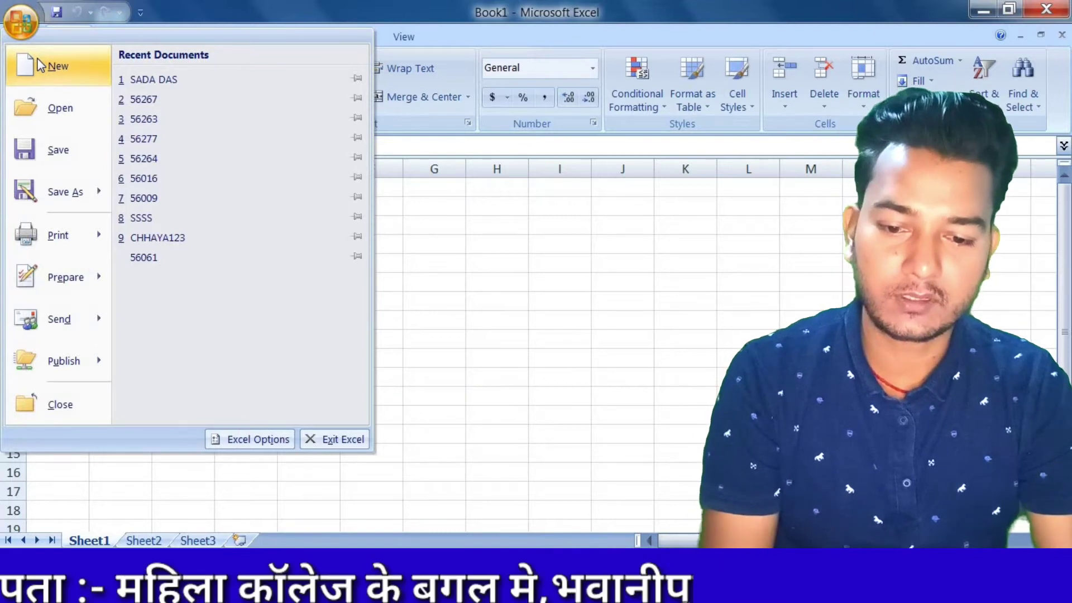
click(40, 65)
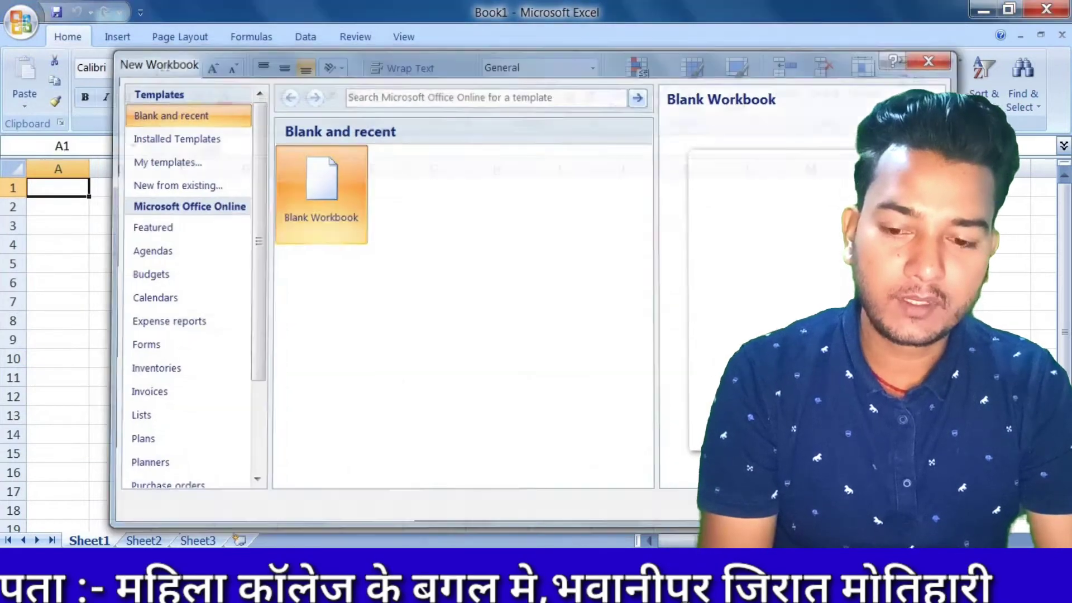
click(874, 509)
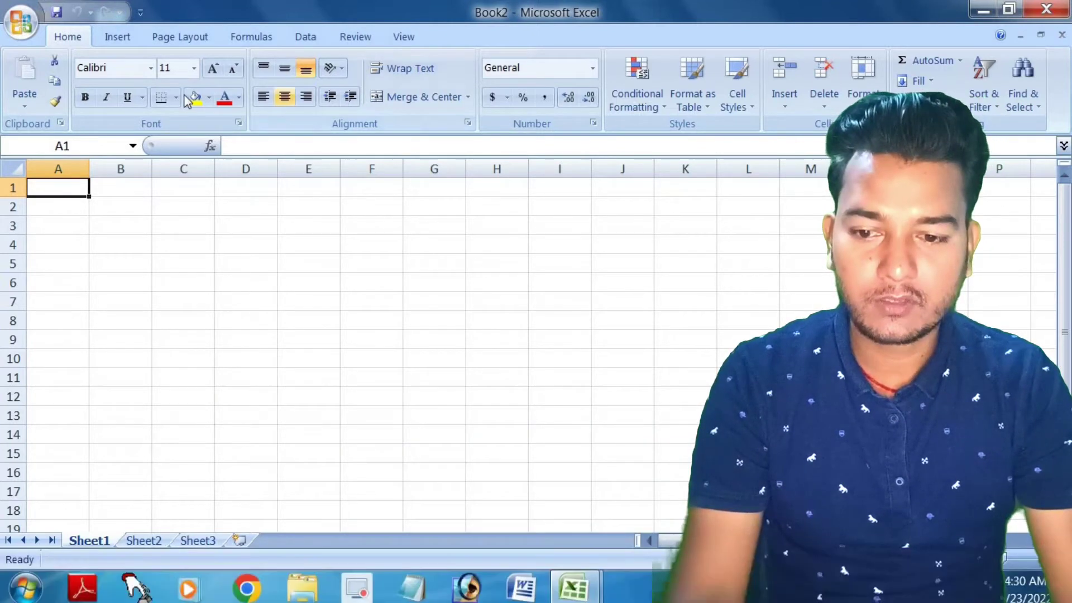
click(29, 36)
click(50, 68)
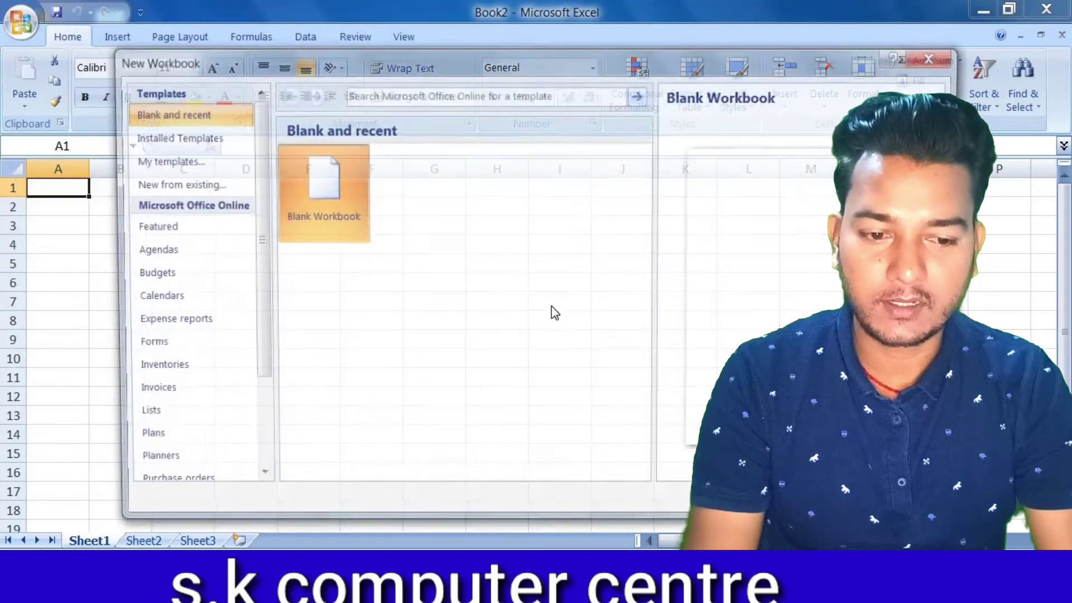
click(938, 55)
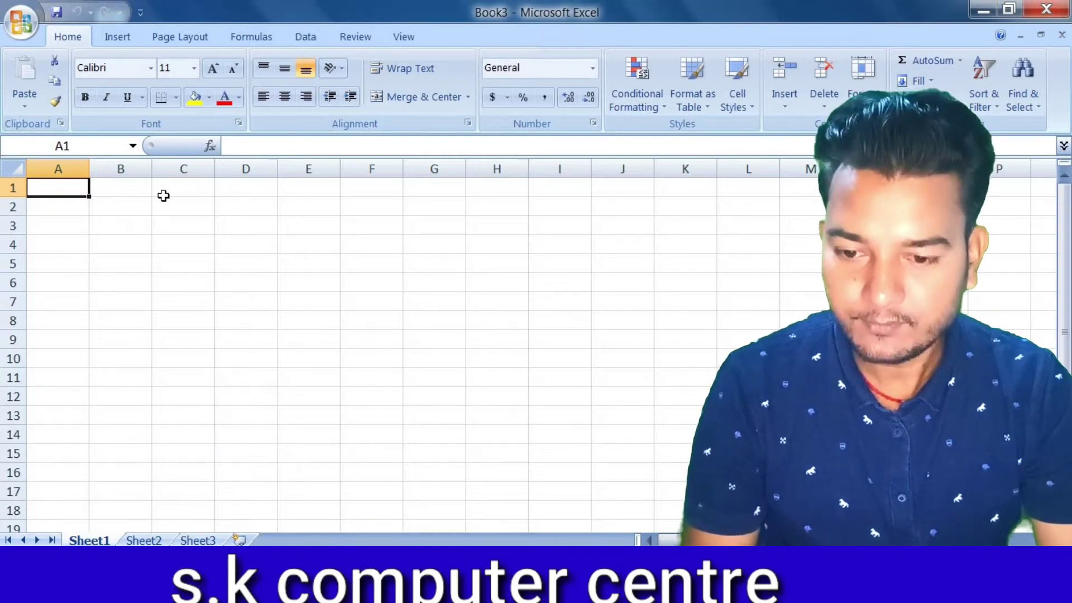
Open the workbook 56009 from the Documents library
click(21, 22)
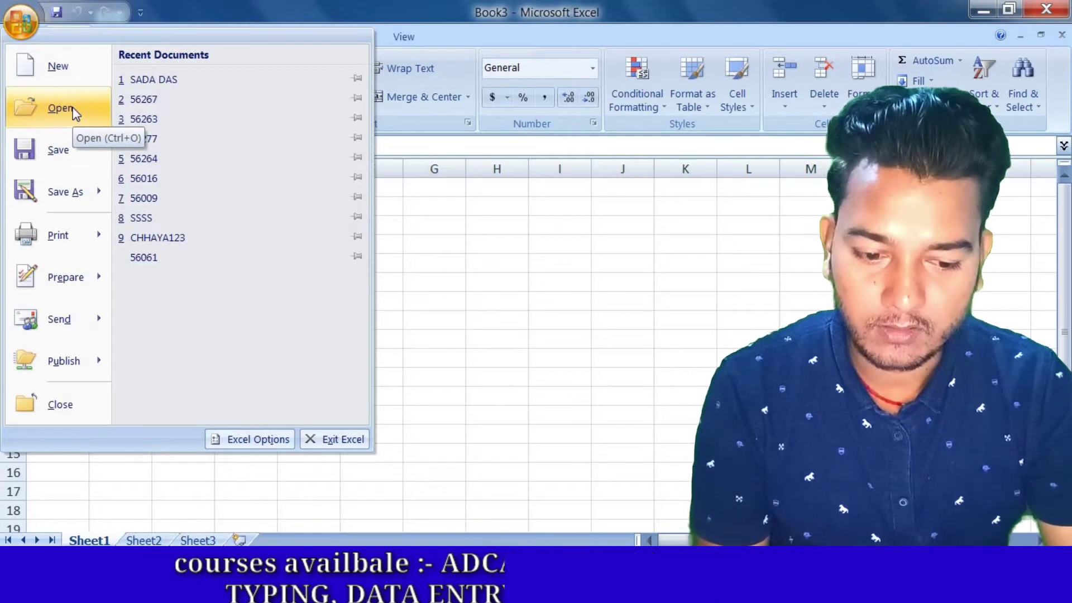
click(60, 108)
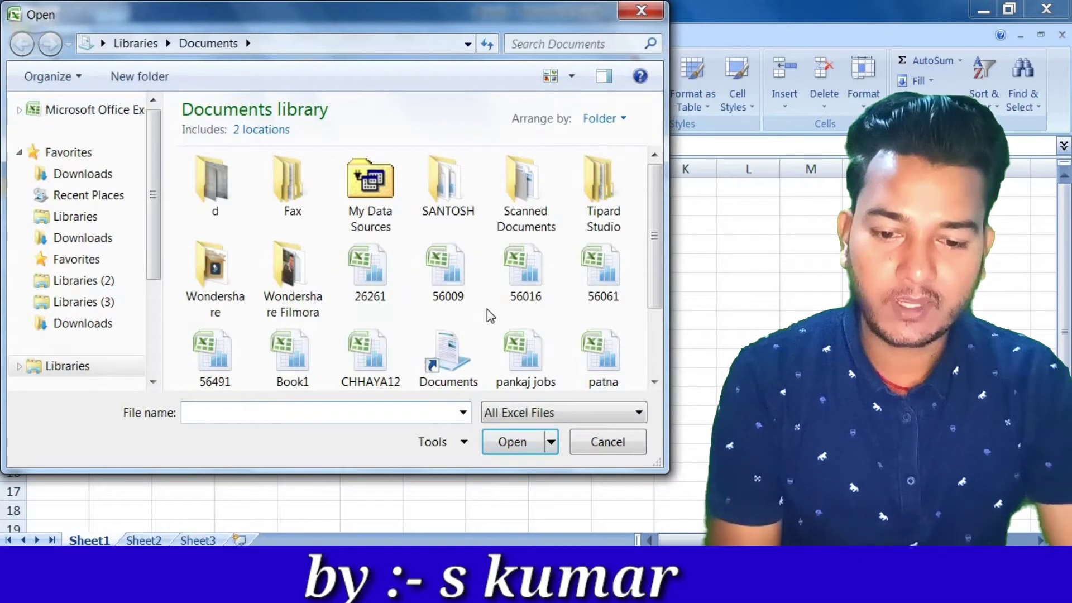
click(484, 304)
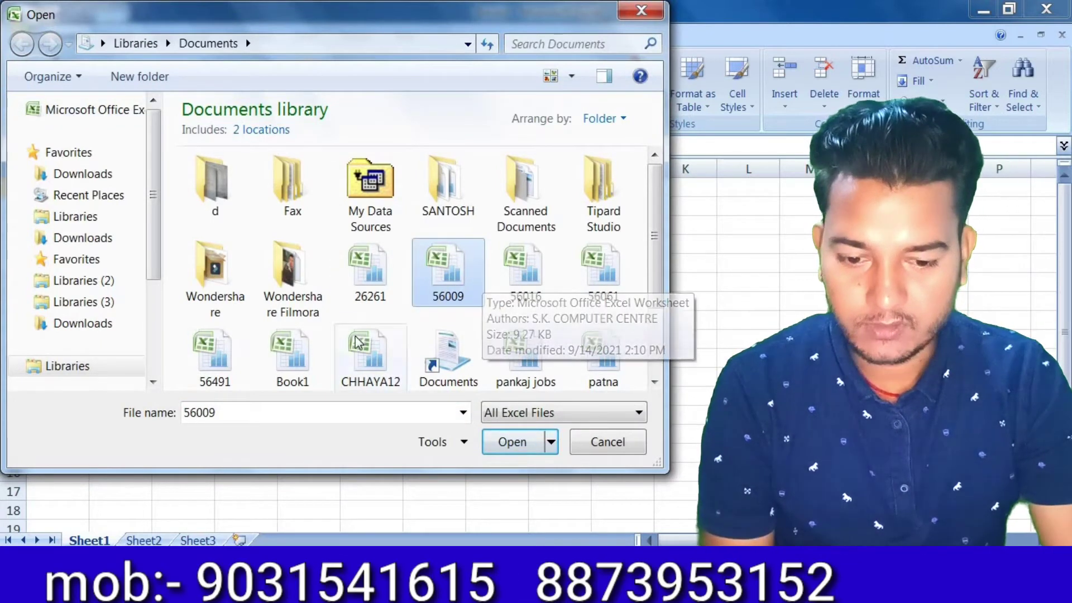
click(513, 440)
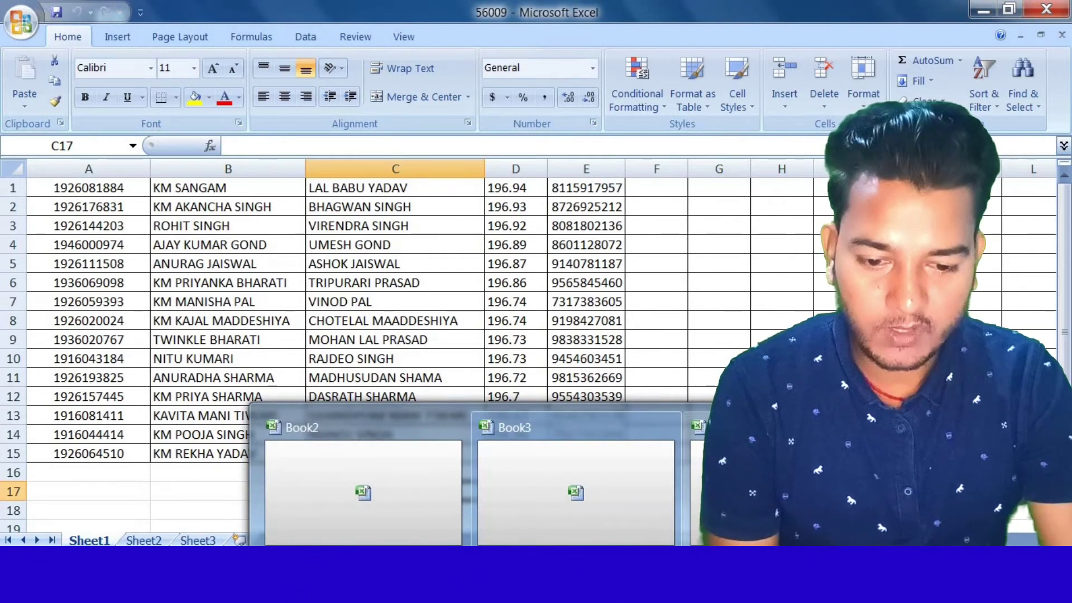
Dismiss the window previews and bring the blank Book3 back in front of 56009
click(507, 271)
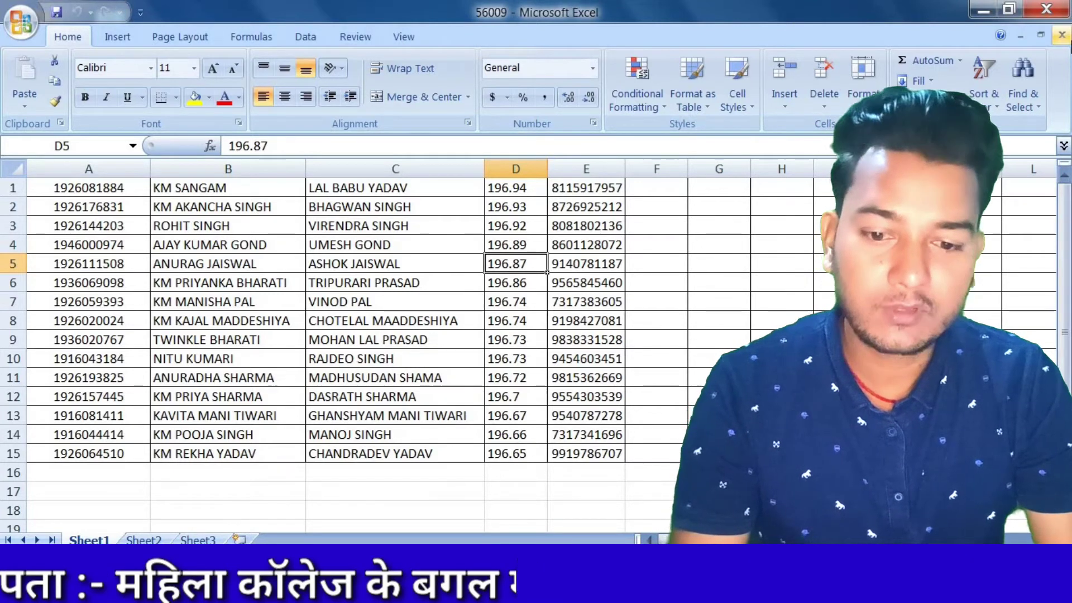
key(ctrl+n)
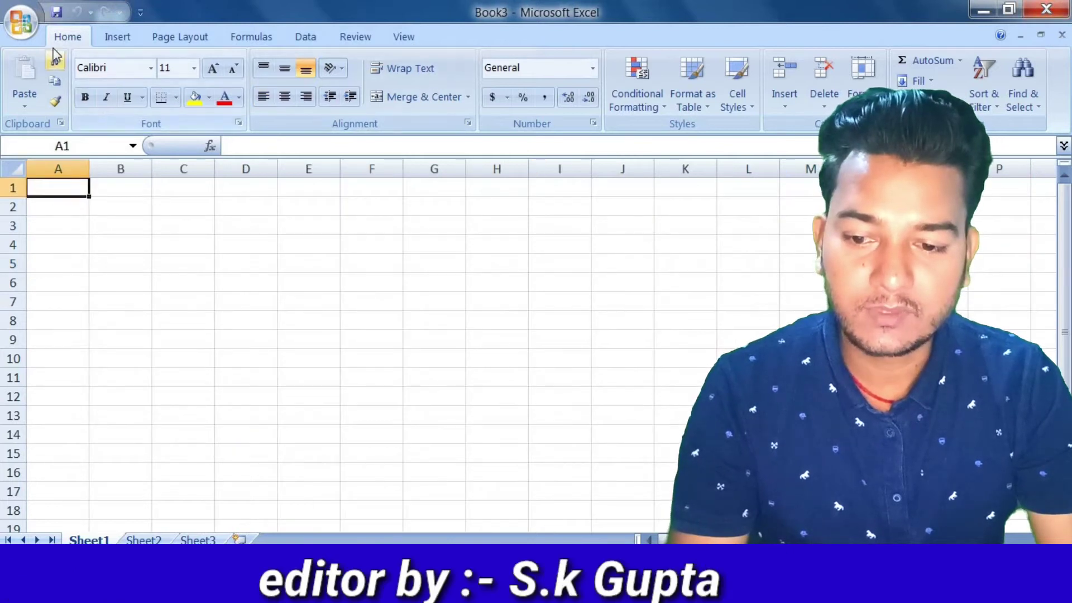
click(29, 27)
click(463, 298)
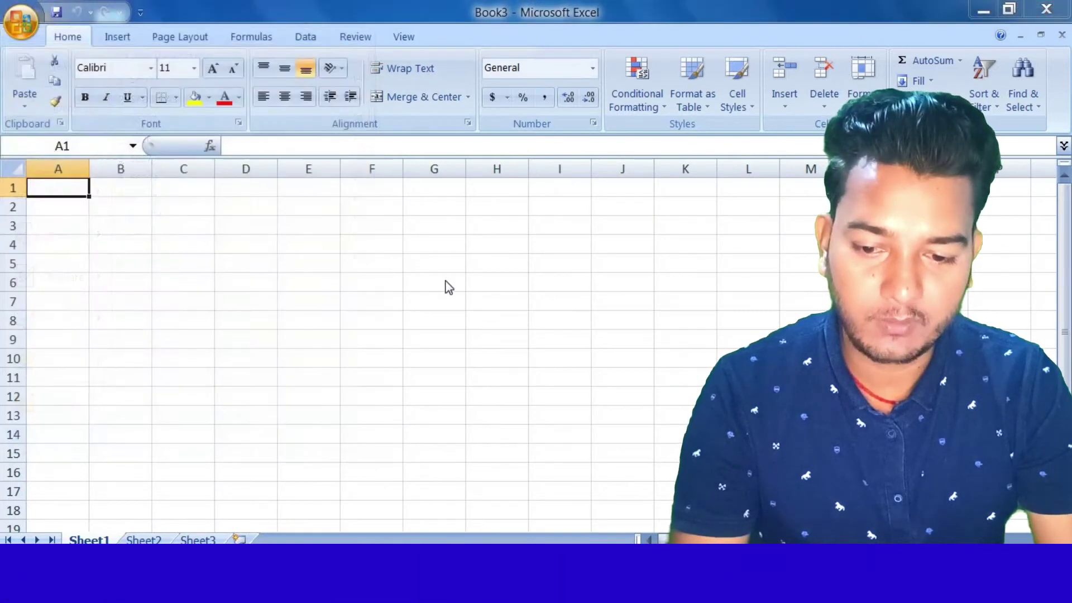
Open the CHHAYA123 multiplication workbook, then return to the blank Book3
key(ctrl+o)
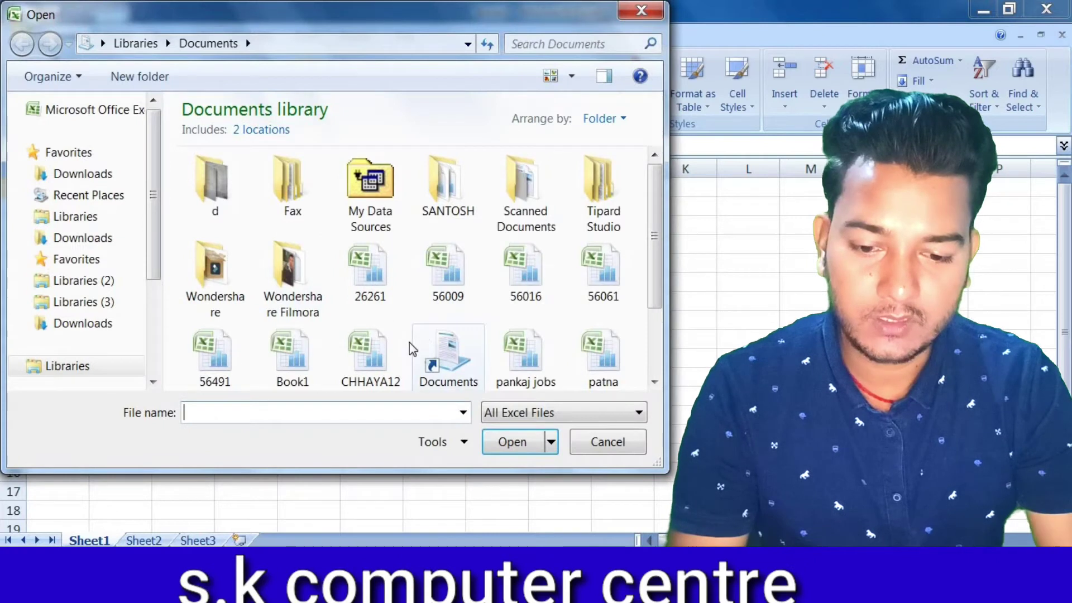
click(371, 362)
click(512, 442)
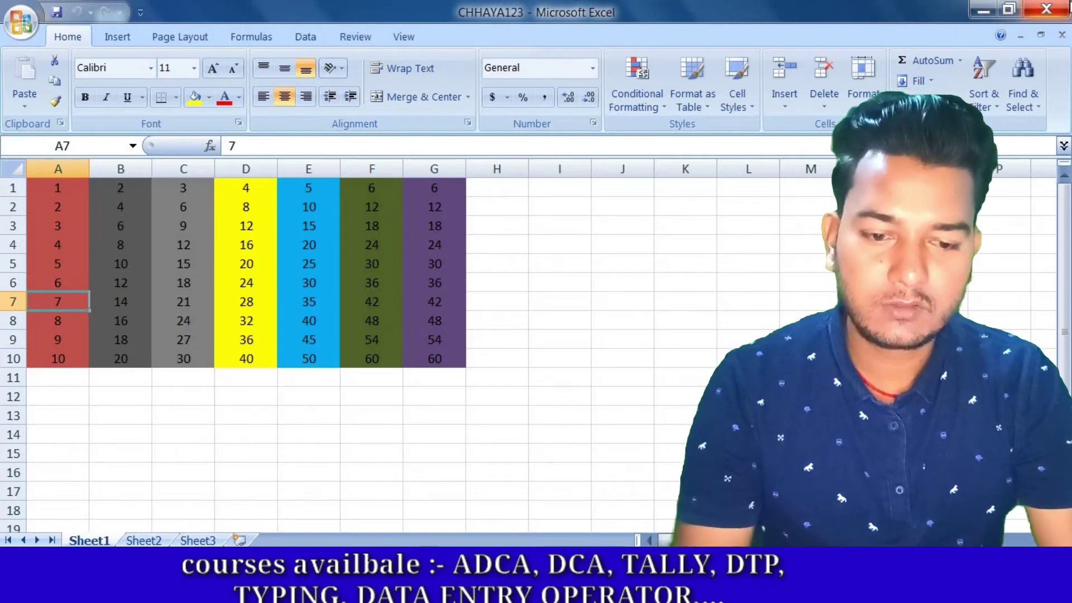
key(ctrl+n)
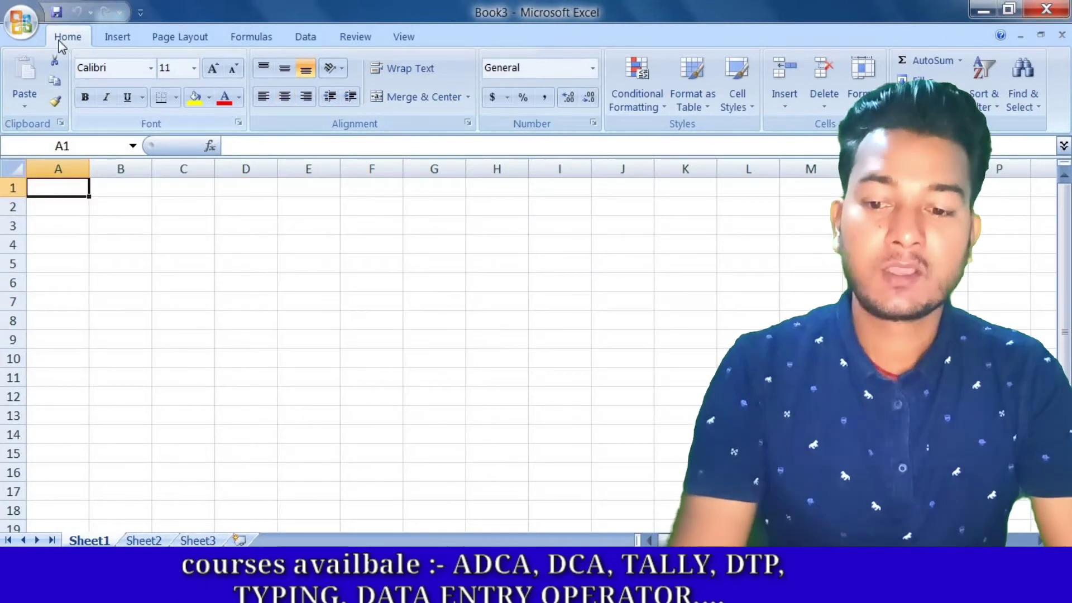
click(20, 22)
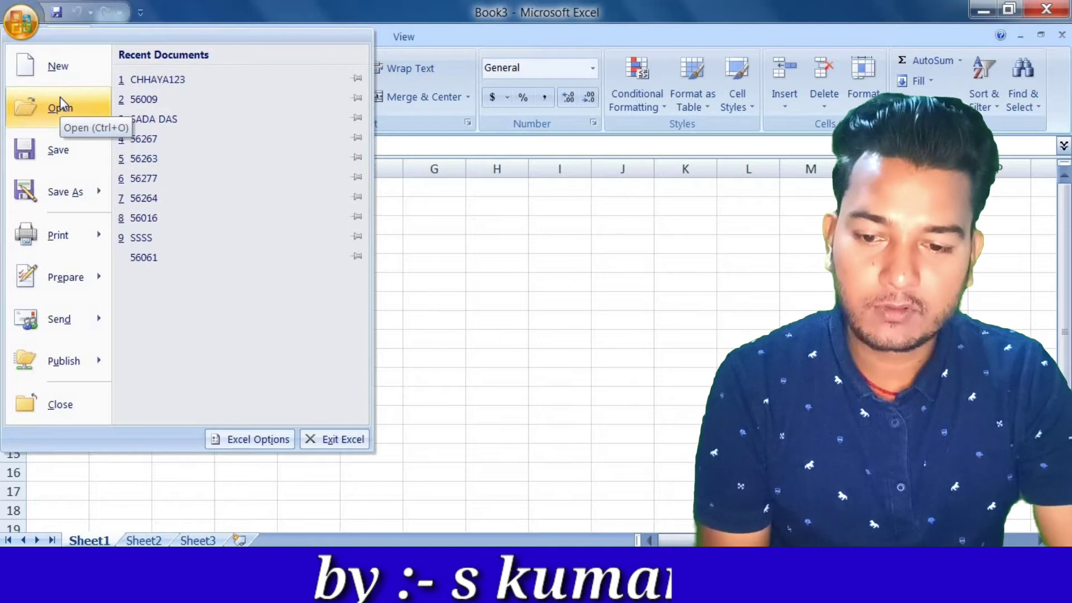
Choose Save on the Office Button menu to bring up Book3's Save As dialog in Documents
click(57, 148)
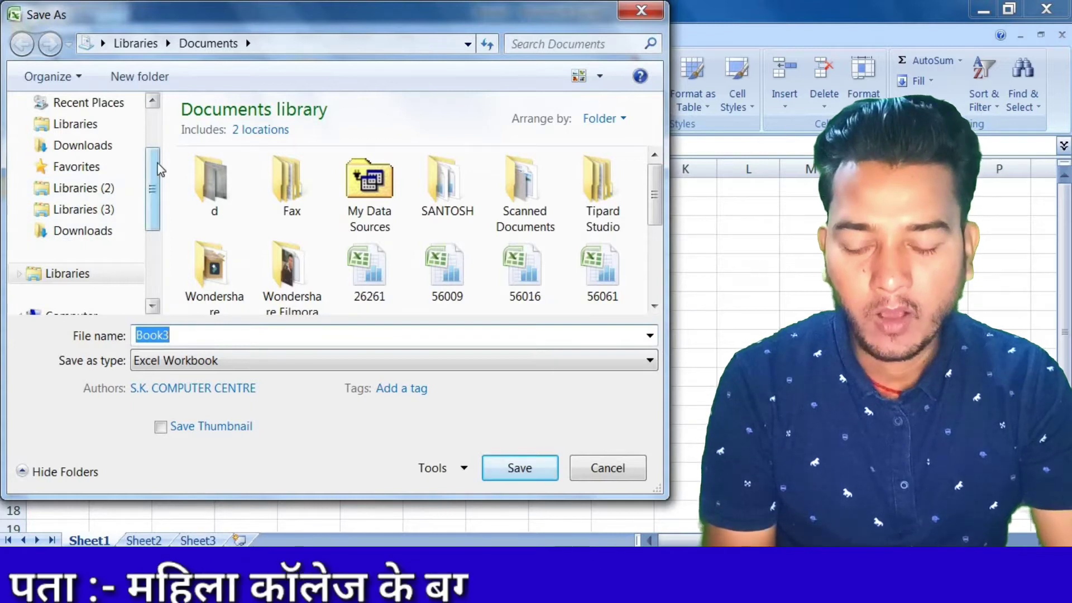
click(155, 100)
mouse_move(82, 173)
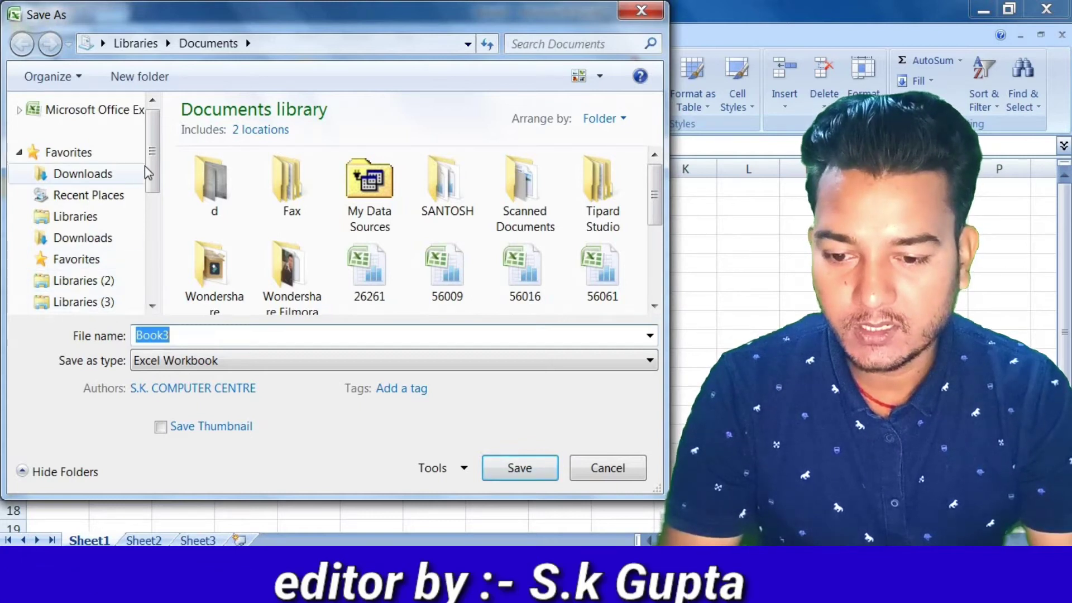
drag(148, 172, 168, 254)
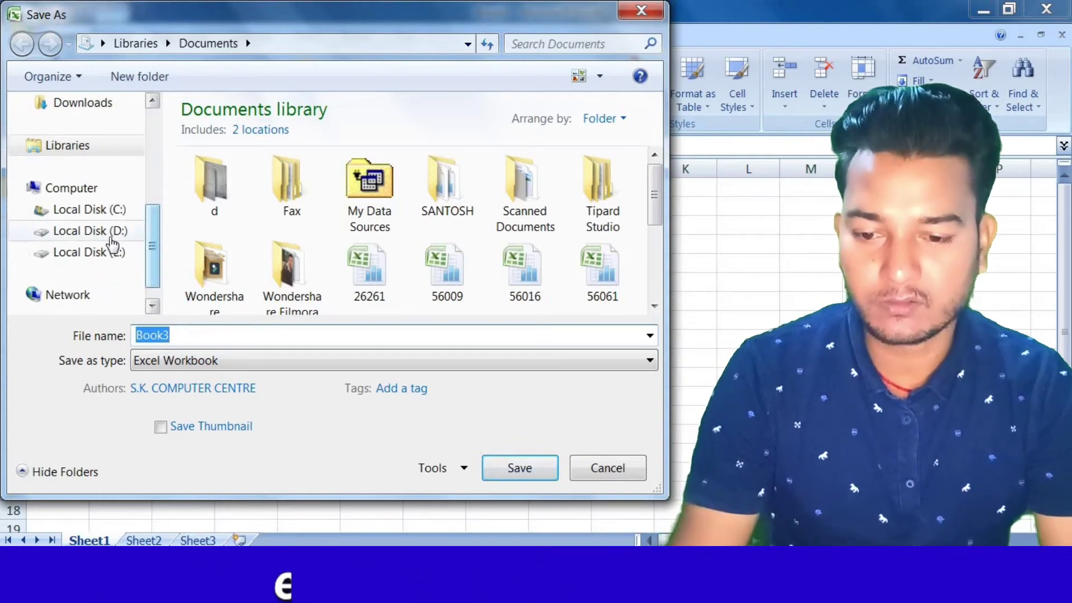
mouse_move(84, 251)
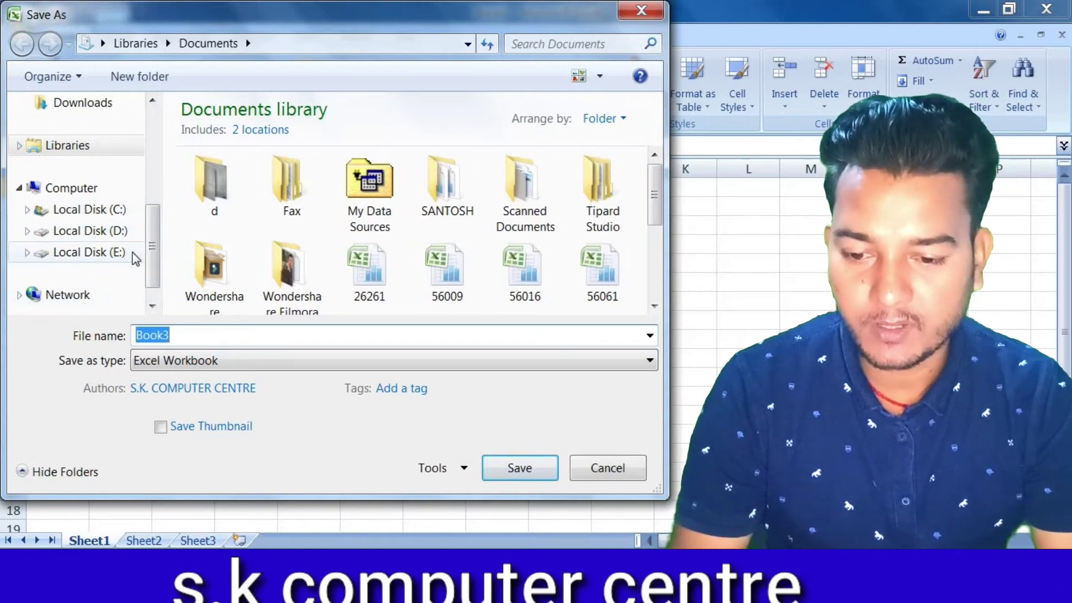
drag(154, 243, 163, 202)
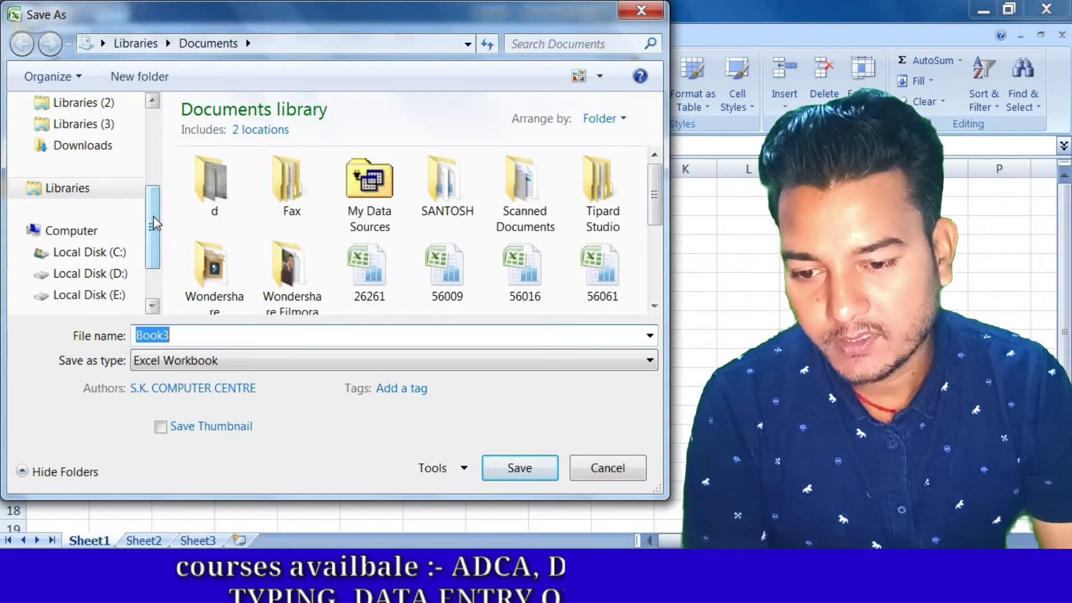
drag(156, 223, 92, 176)
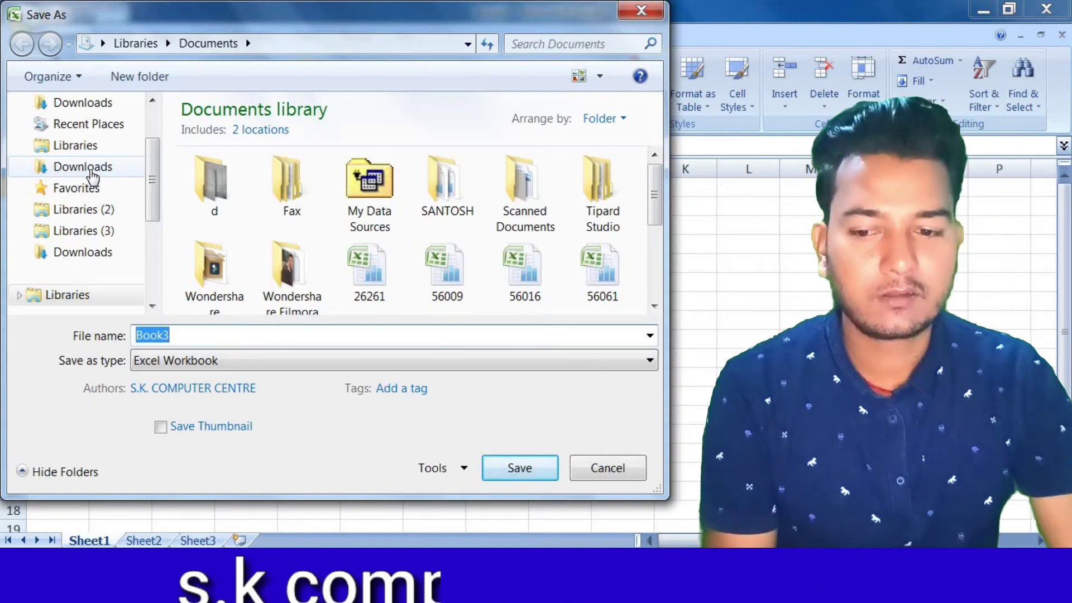
Pick the Downloads folder, replace the default file name with ROHAN, and save
click(92, 173)
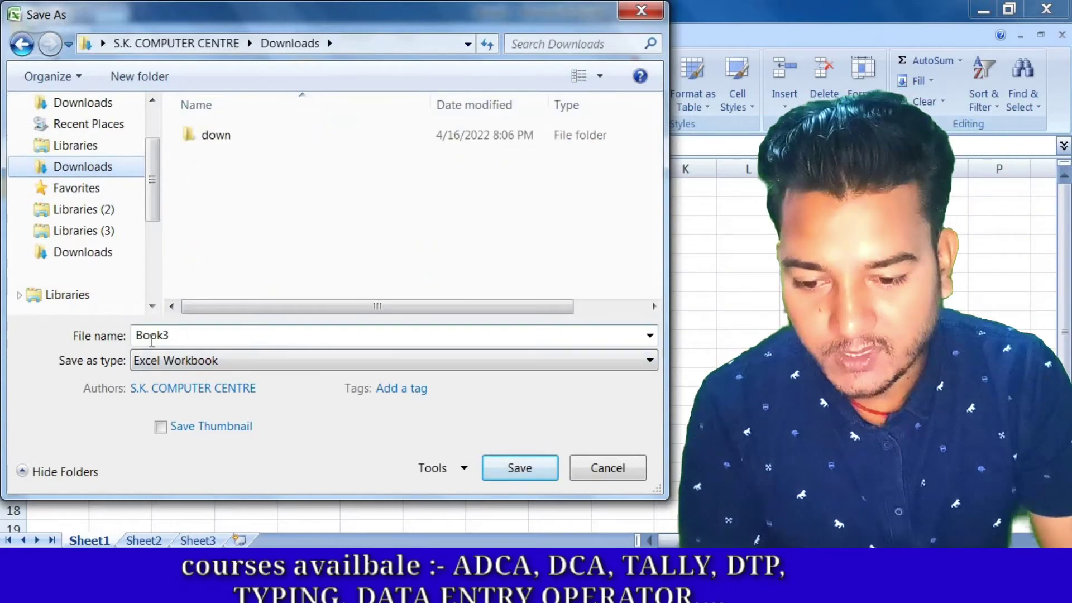
double_click(179, 334)
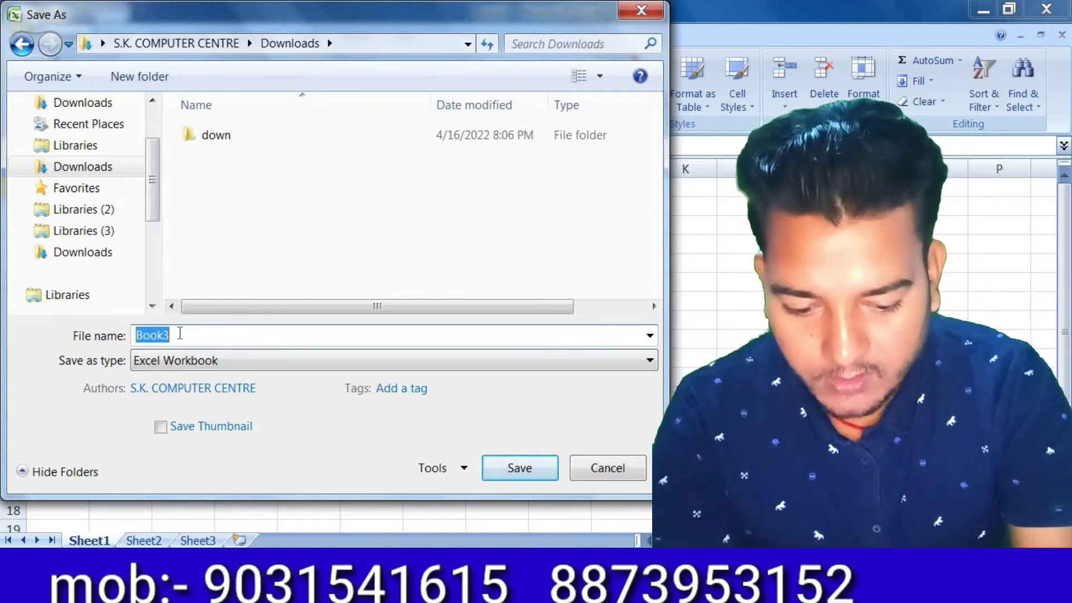
text(ROH)
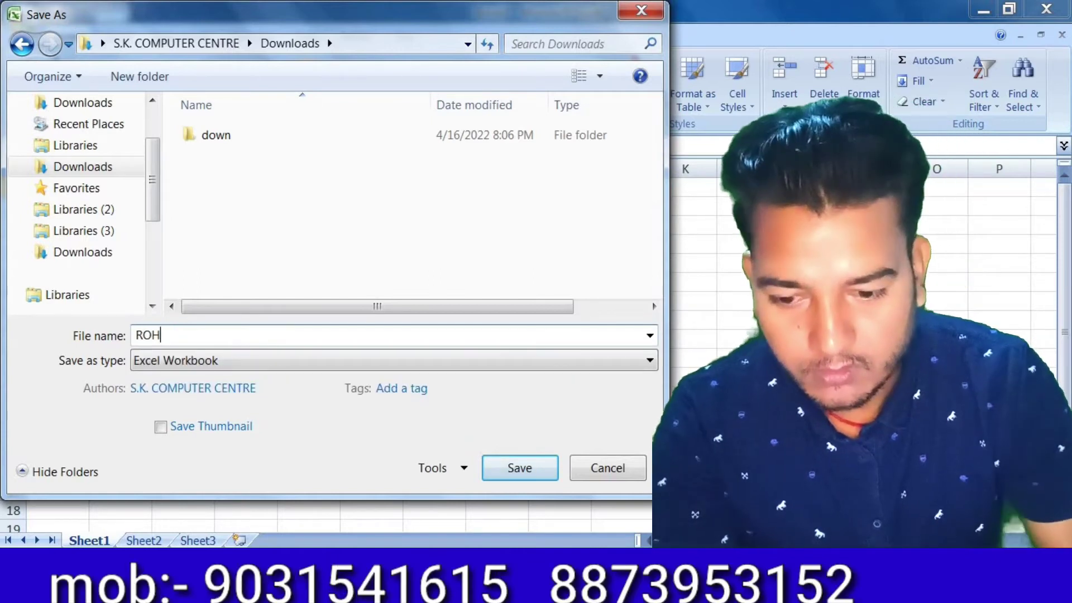
text(AN)
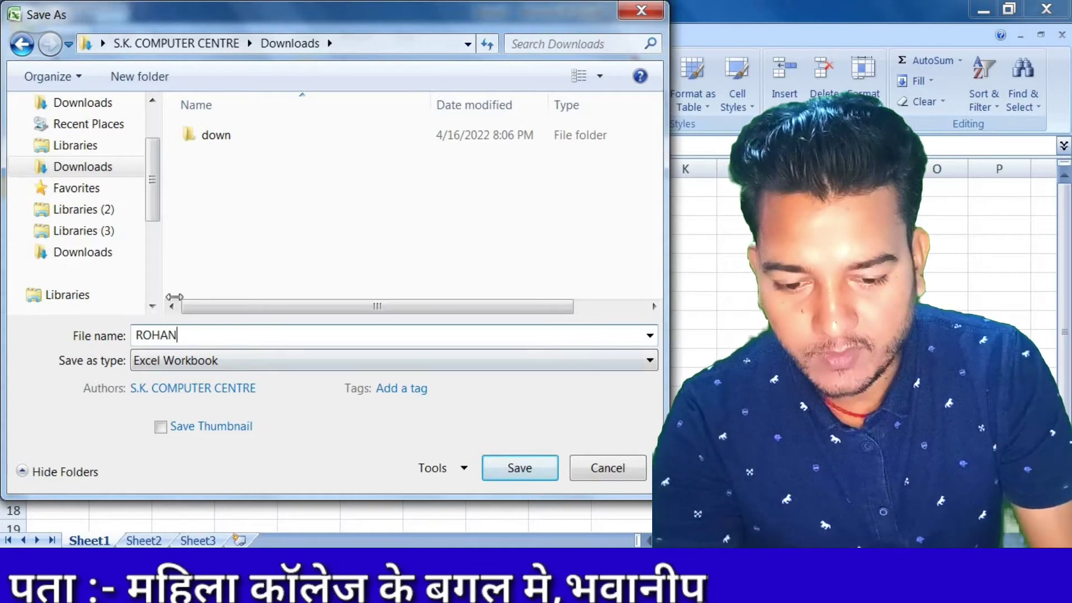
click(531, 470)
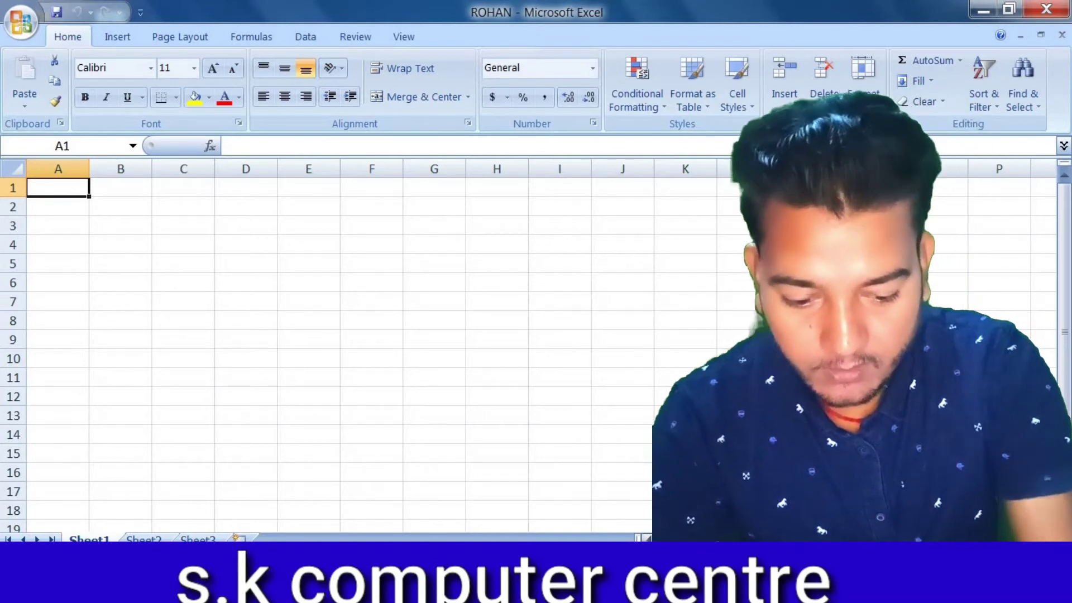
Type two first names, then MAMA, CHACHA and DADA, down cells A1 to A5
text(RUPE)
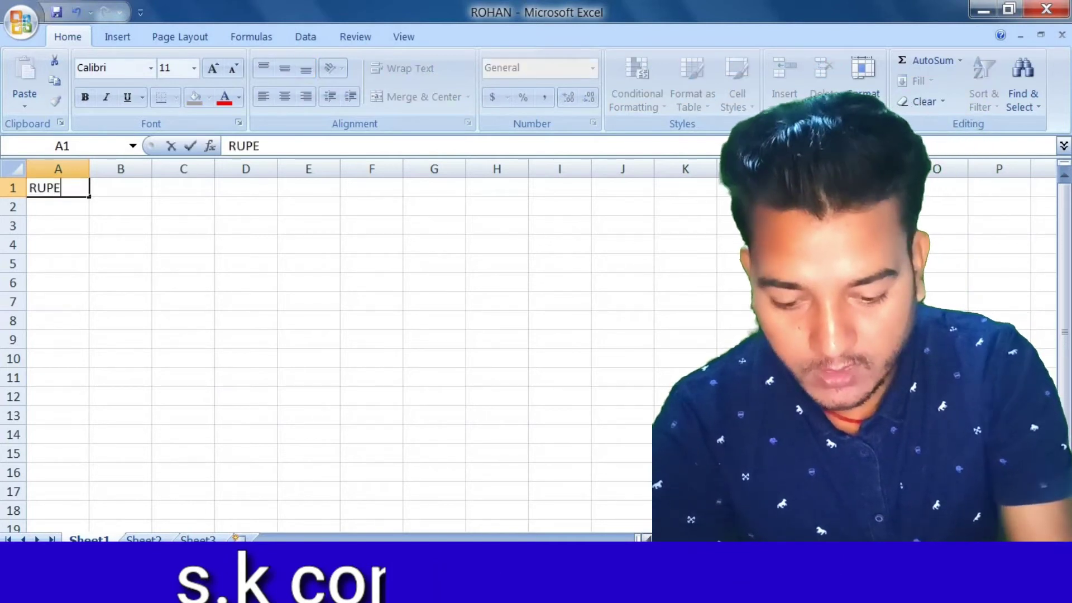
text(SH KUMAR)
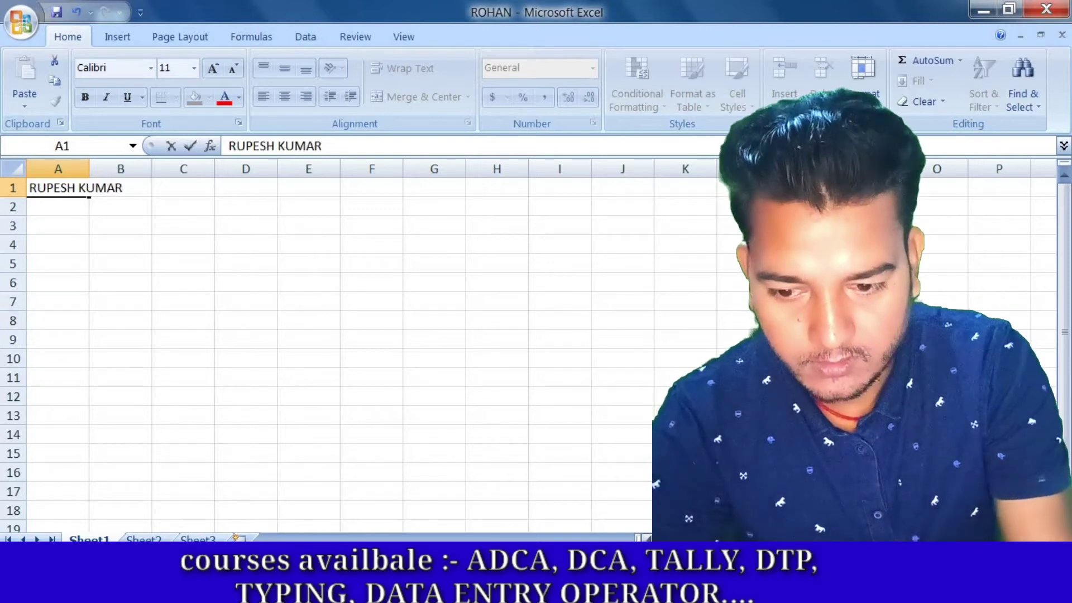
key(Return)
text(S)
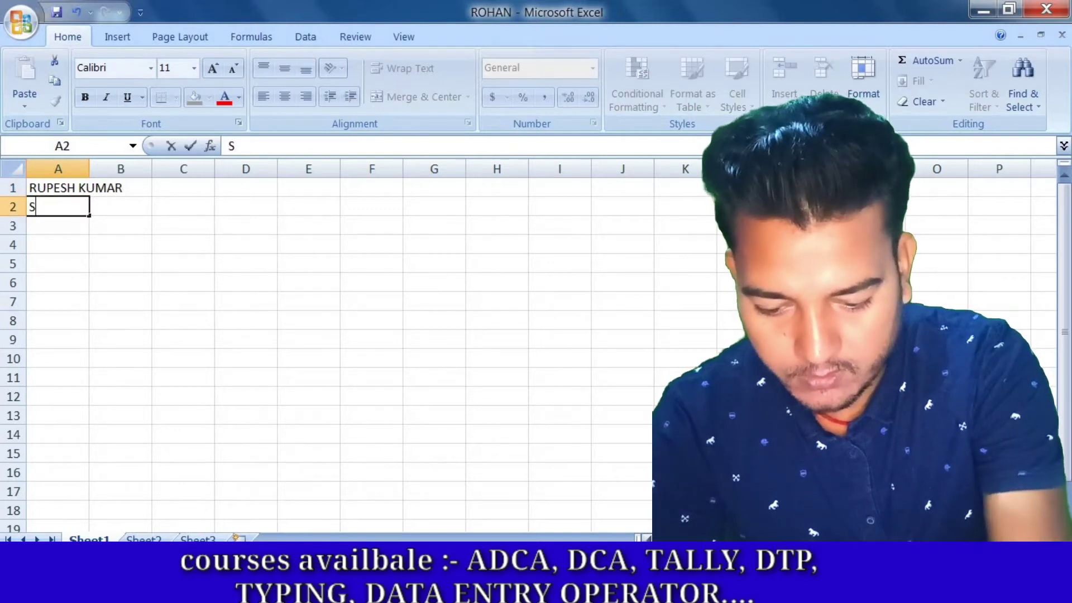
text(URESH KAKA)
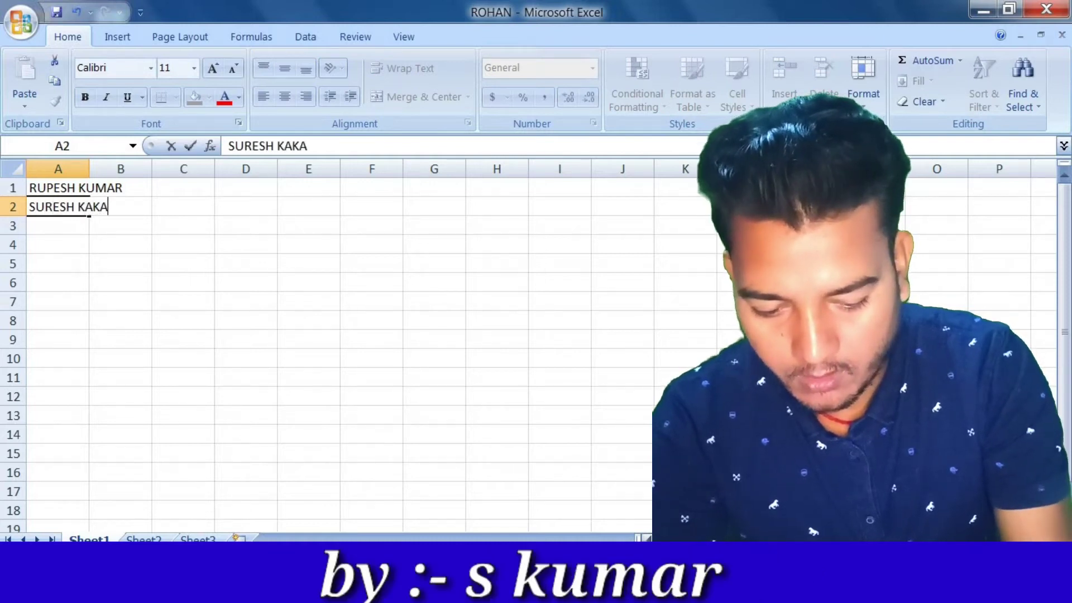
key(Return)
text(MAMA)
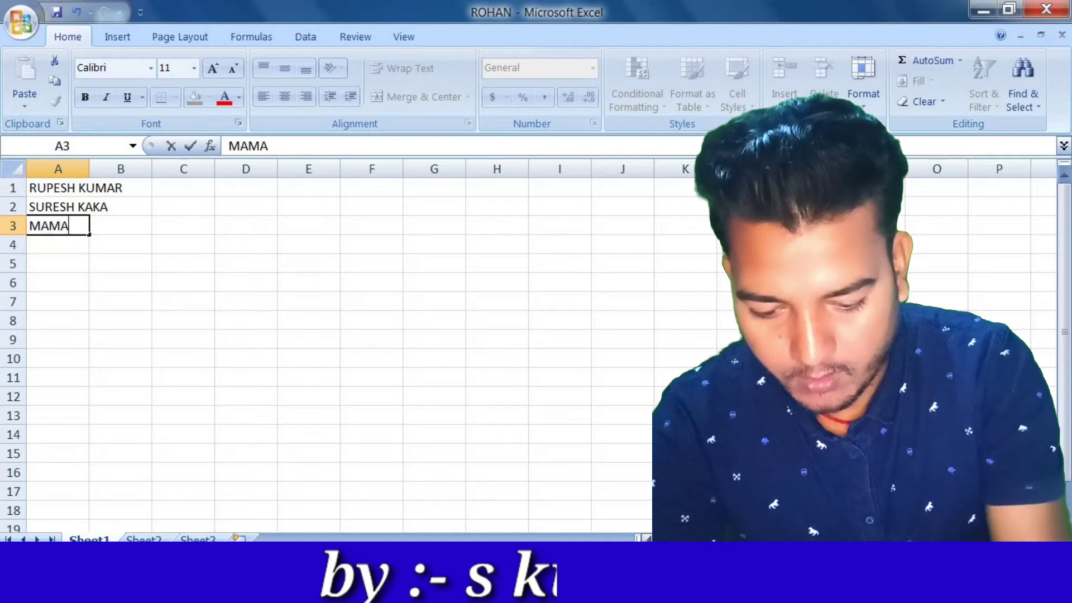
key(Return)
text(CHACHA)
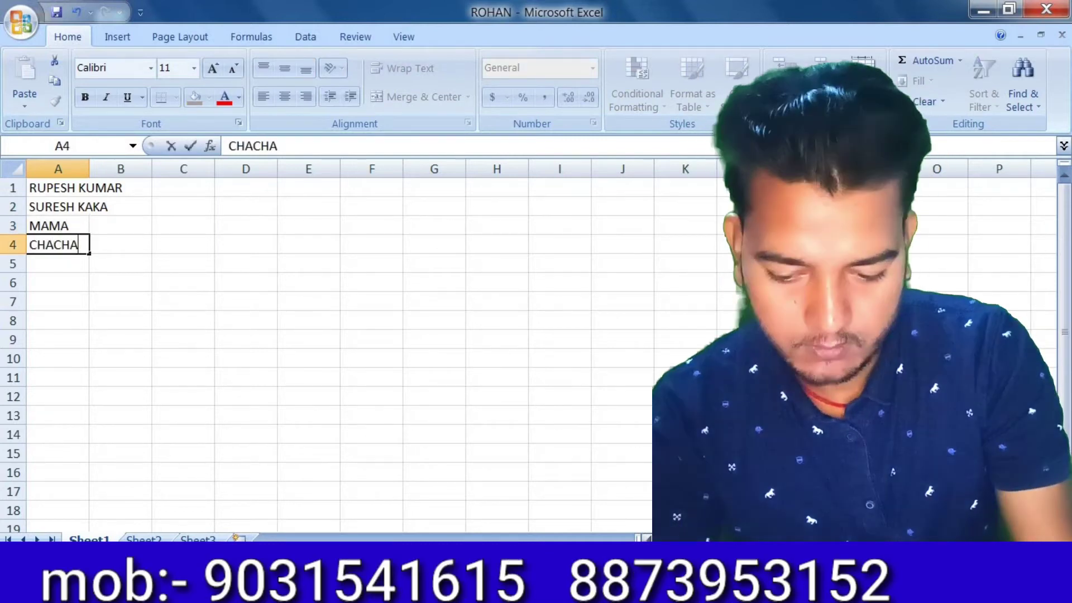
key(Return)
text(DADA)
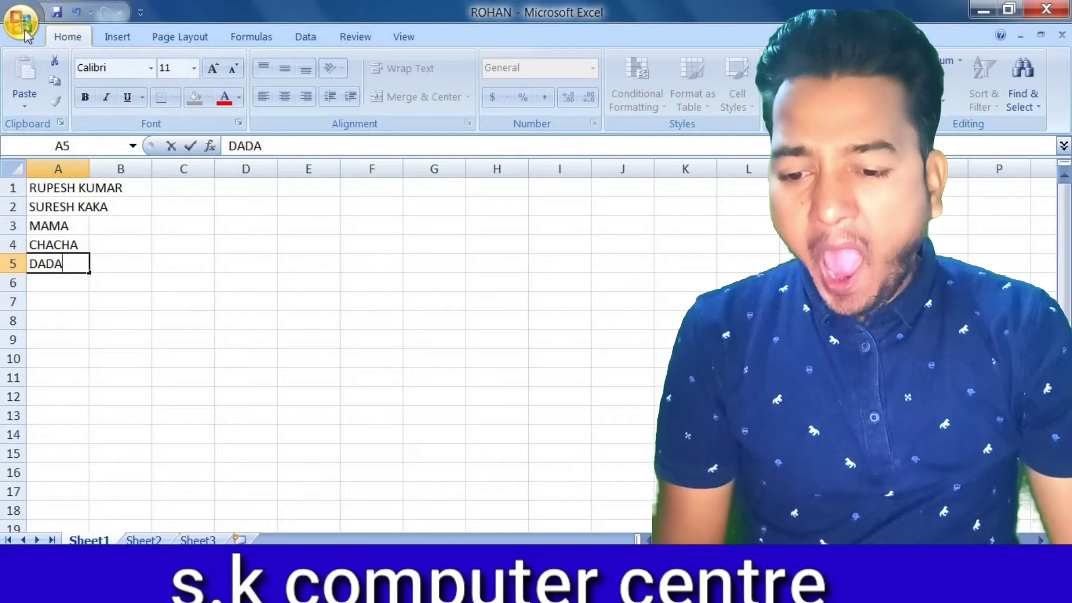
click(22, 25)
click(58, 149)
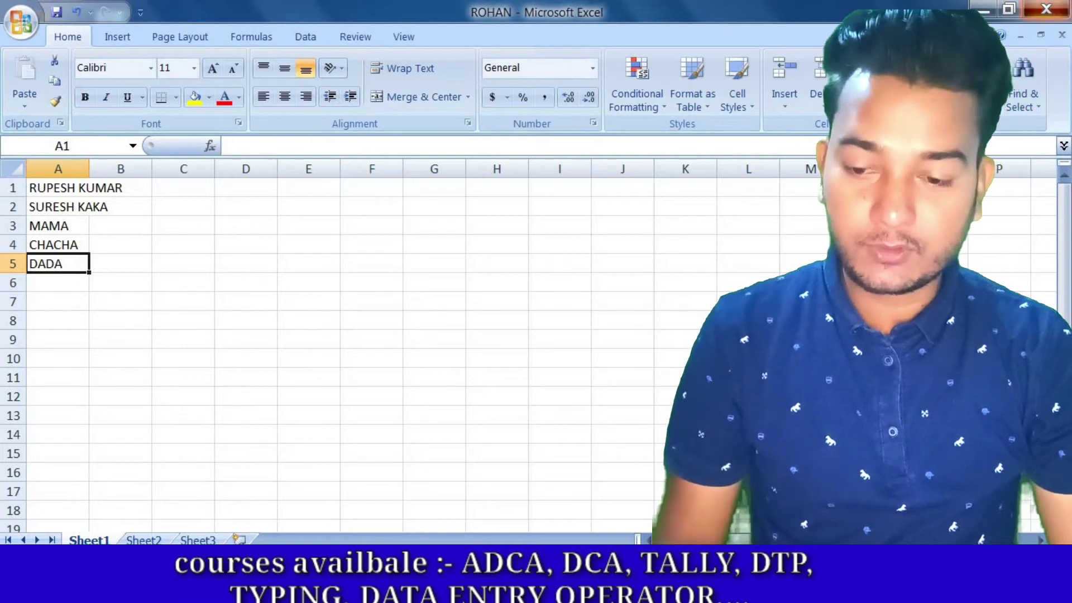
Start a new blank workbook with Ctrl+N, then reopen ROHAN from the Downloads folder
key(ctrl+n)
click(21, 21)
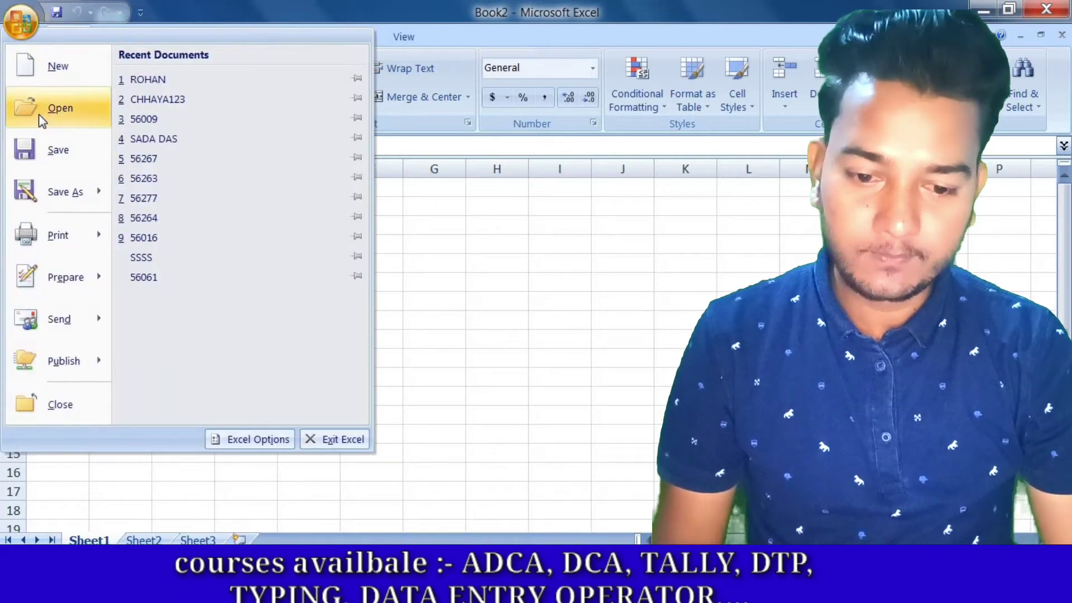
click(58, 108)
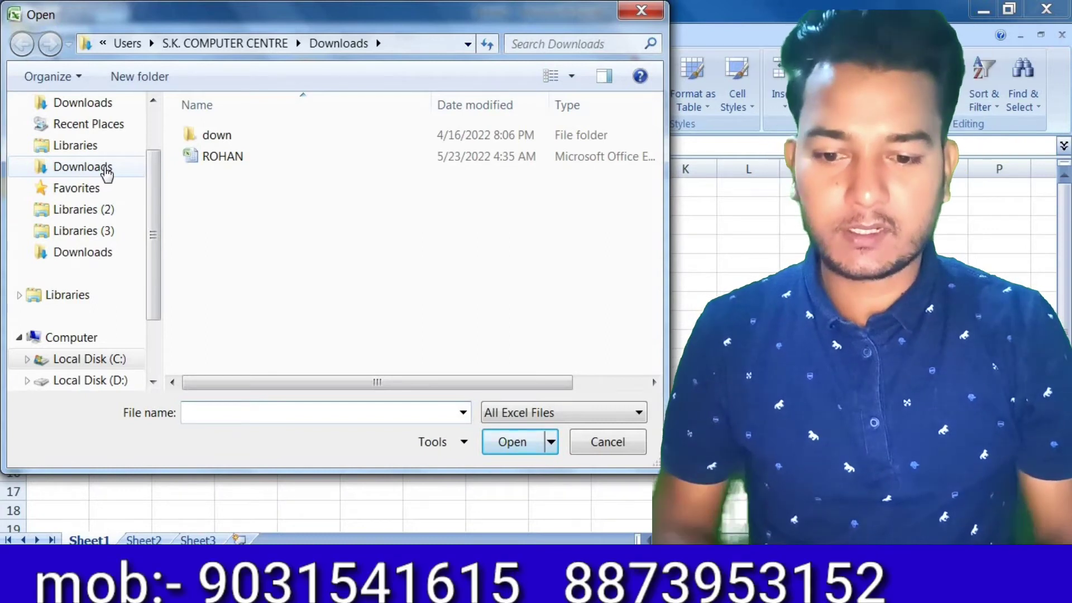
click(106, 170)
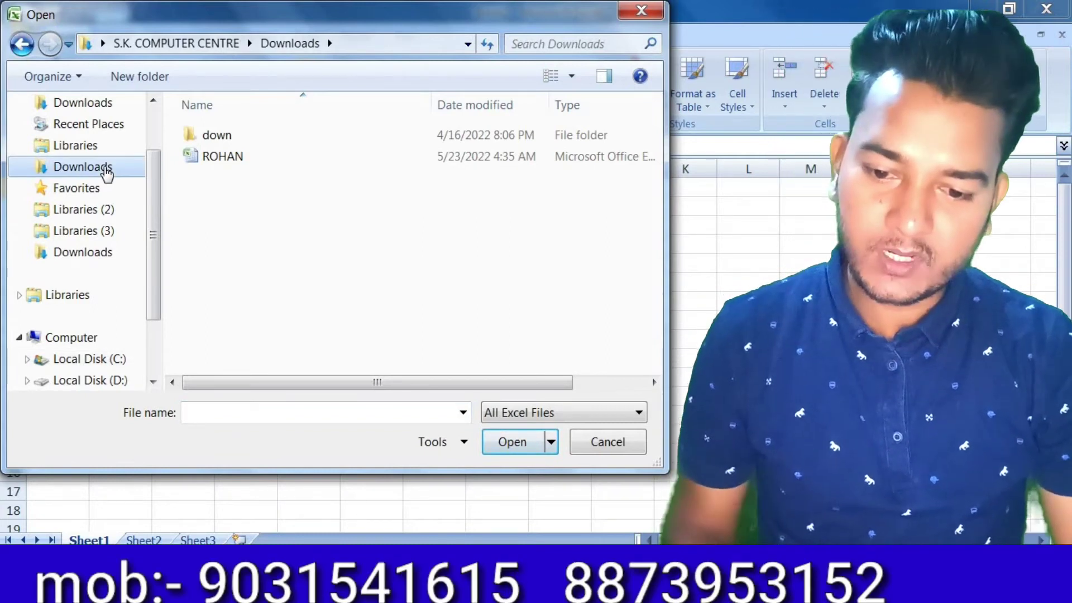
click(217, 159)
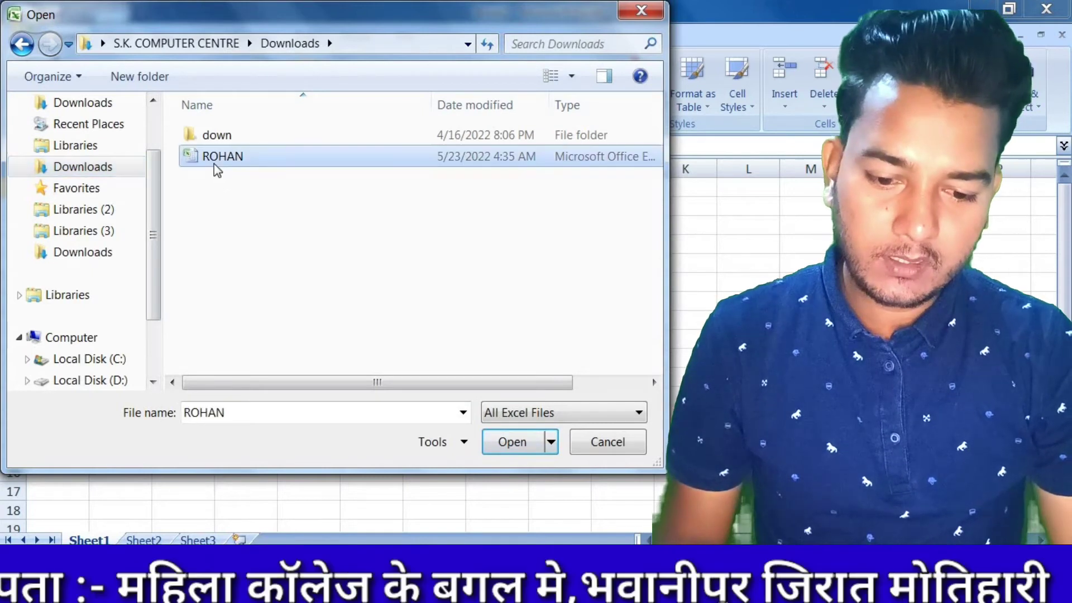
click(534, 450)
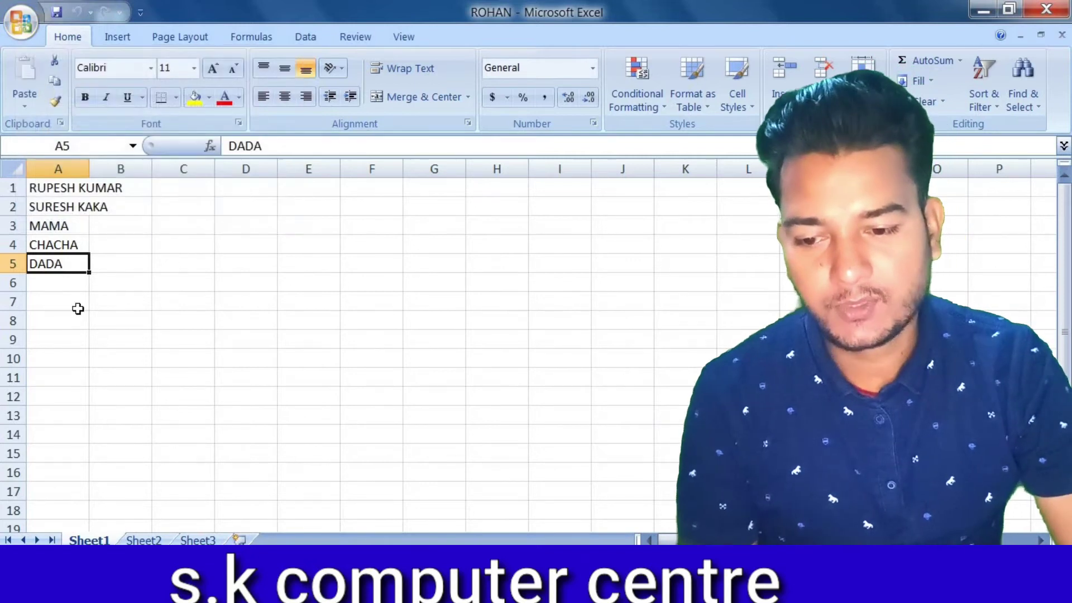
Add TATA in A6 and another first name in A7
click(21, 21)
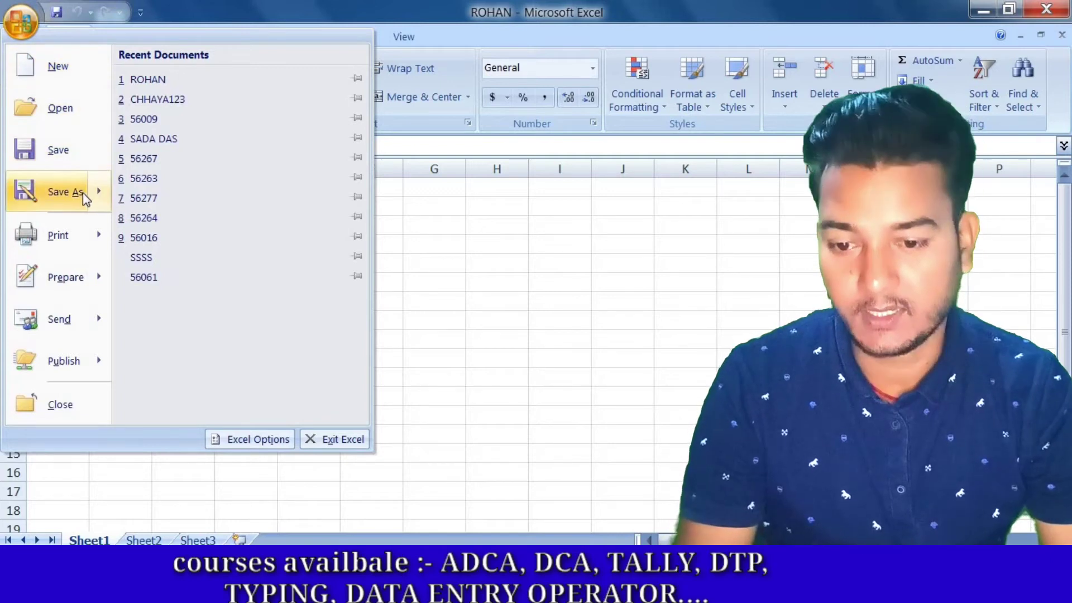
mouse_move(58, 192)
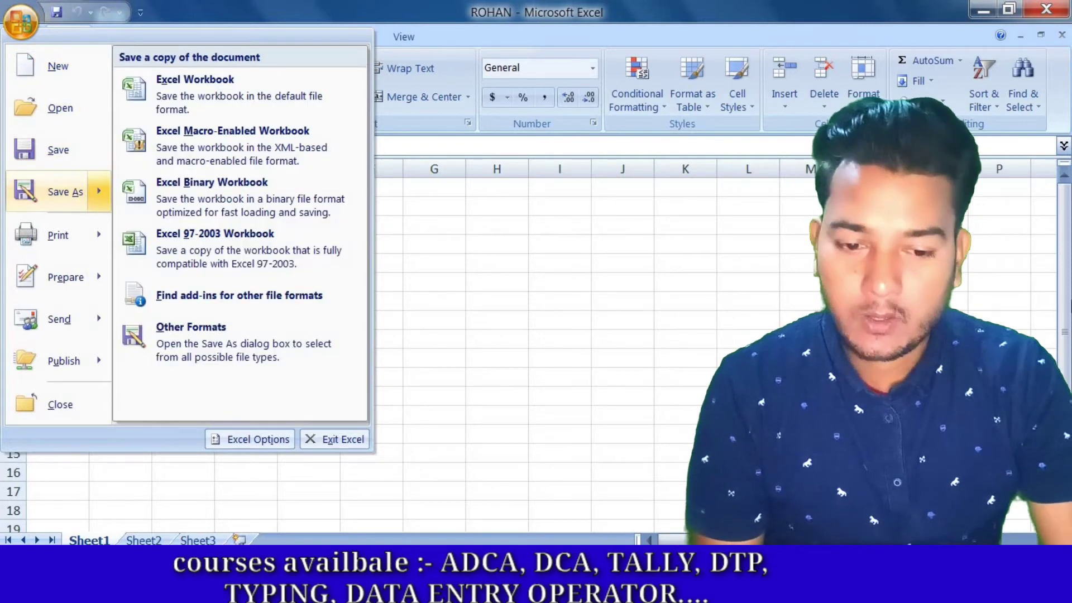
click(815, 213)
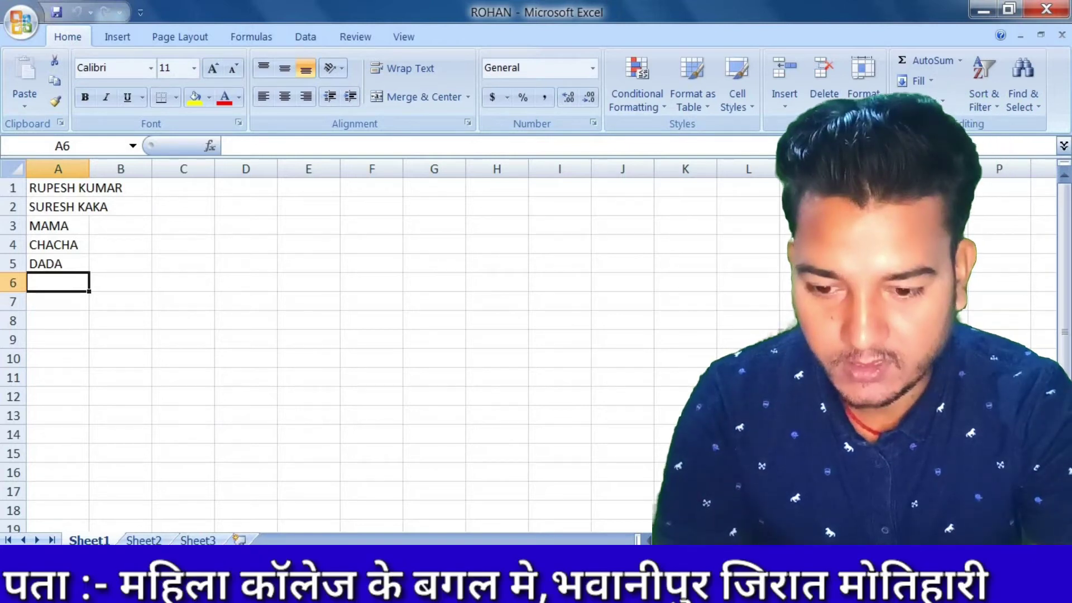
text(TATA)
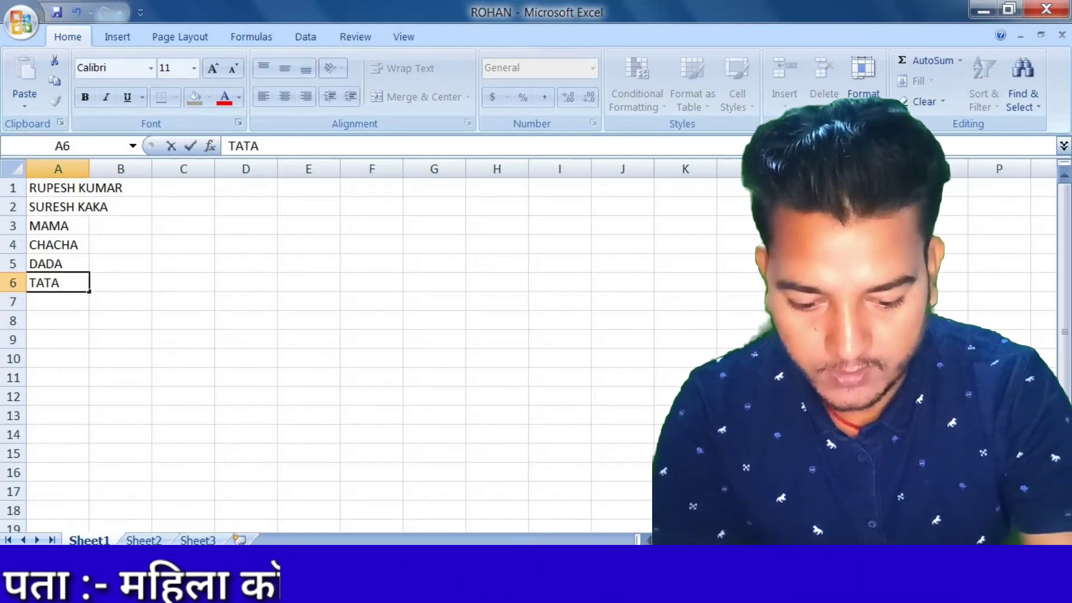
key(Return)
text(MOHAN)
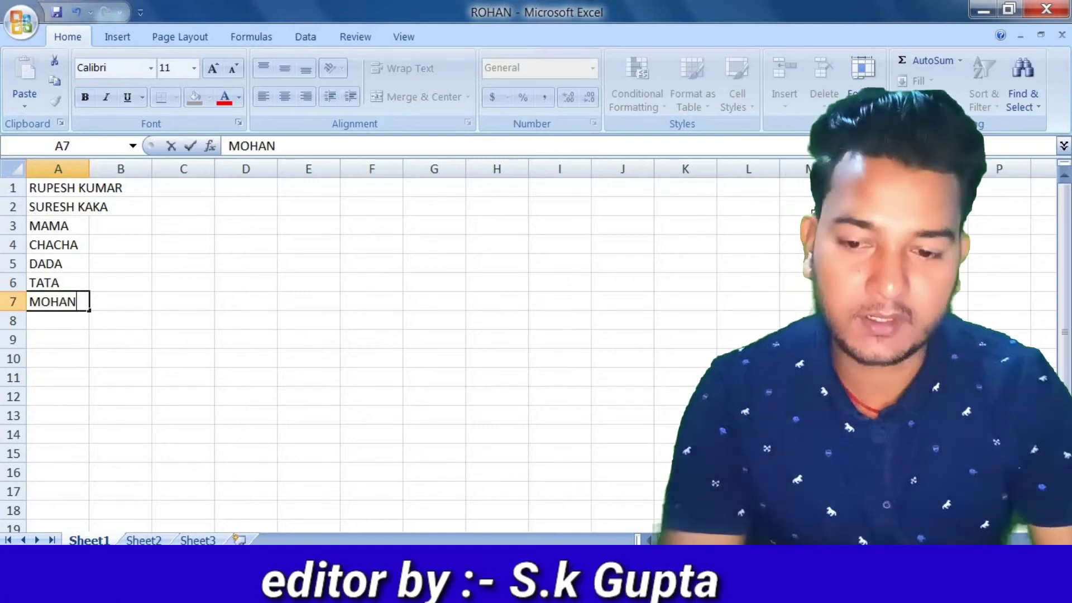
key(Return)
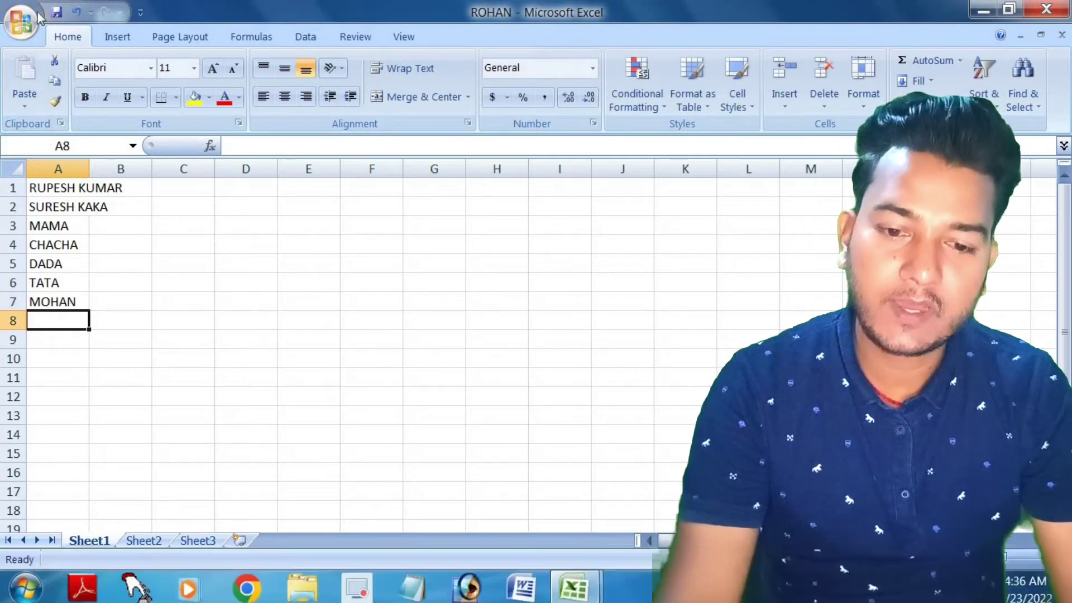
Use Save As to store the seven-name workbook as SURAJ in Downloads
click(33, 19)
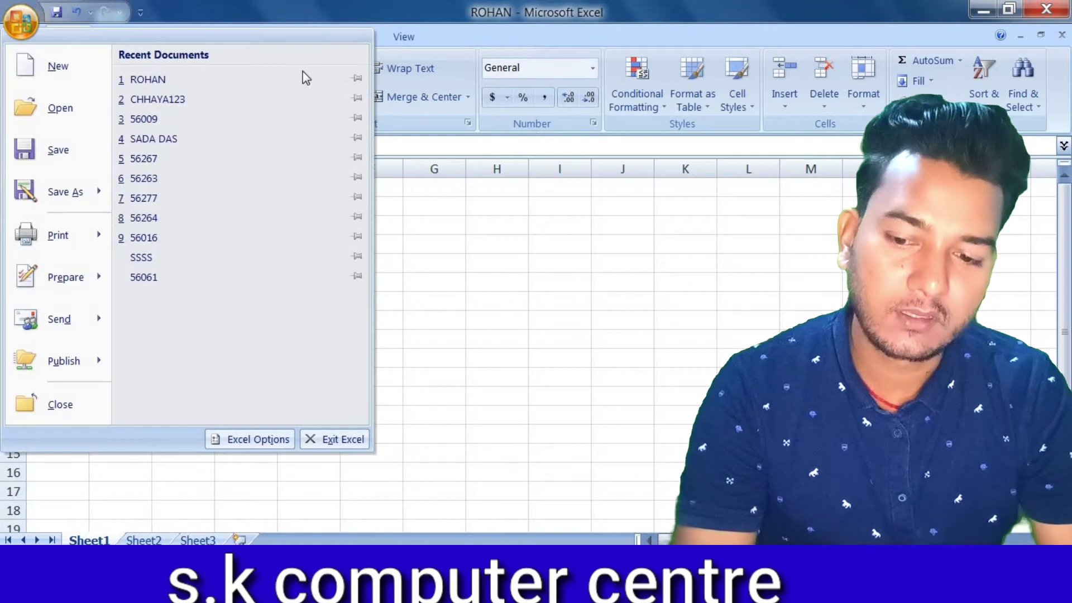
click(67, 191)
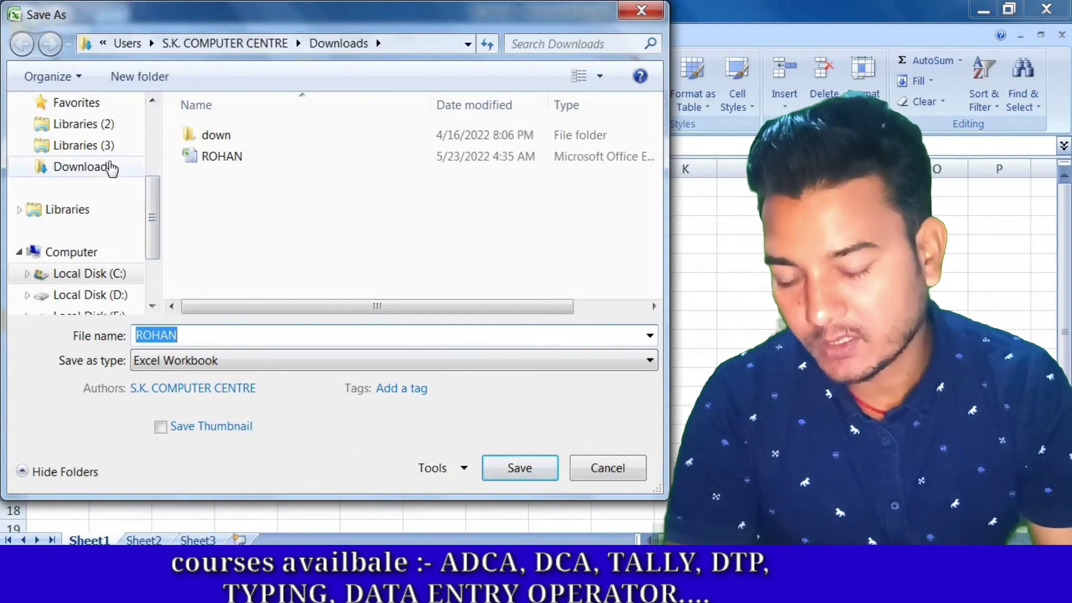
click(112, 168)
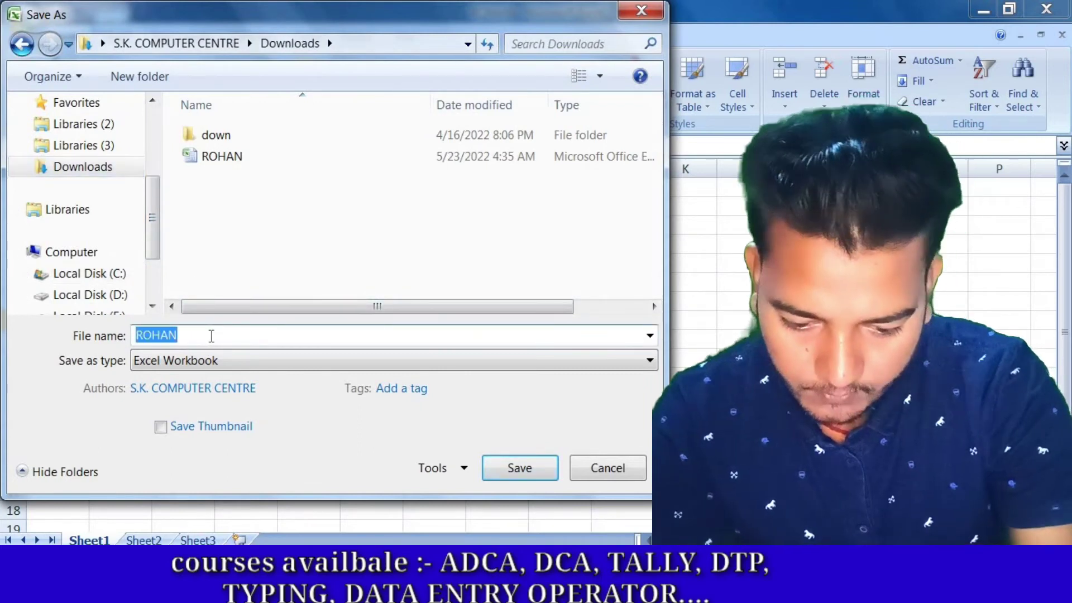
text(SUR)
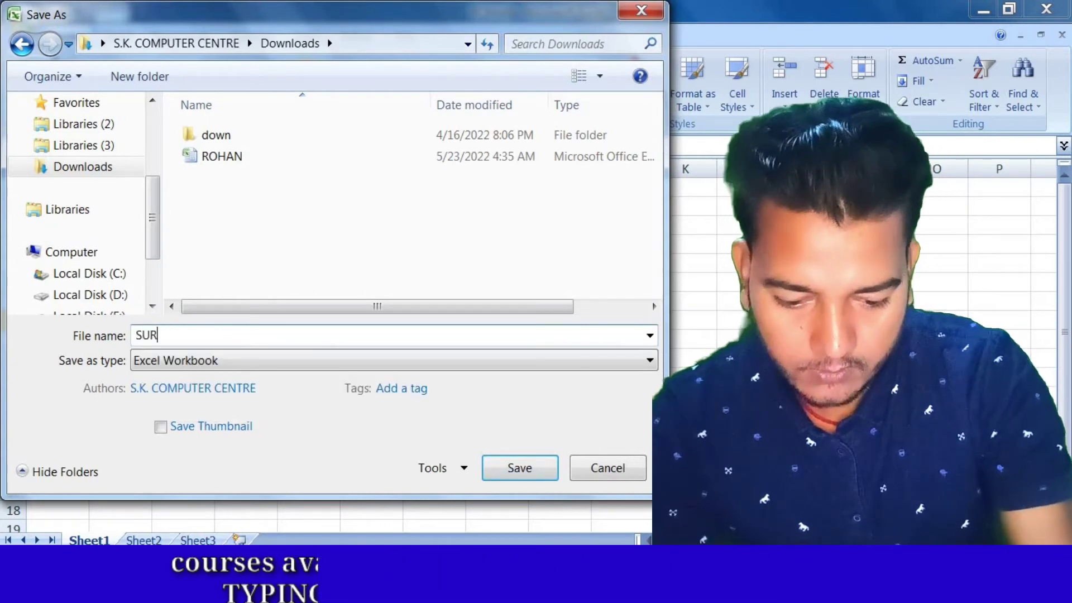
text(AJ)
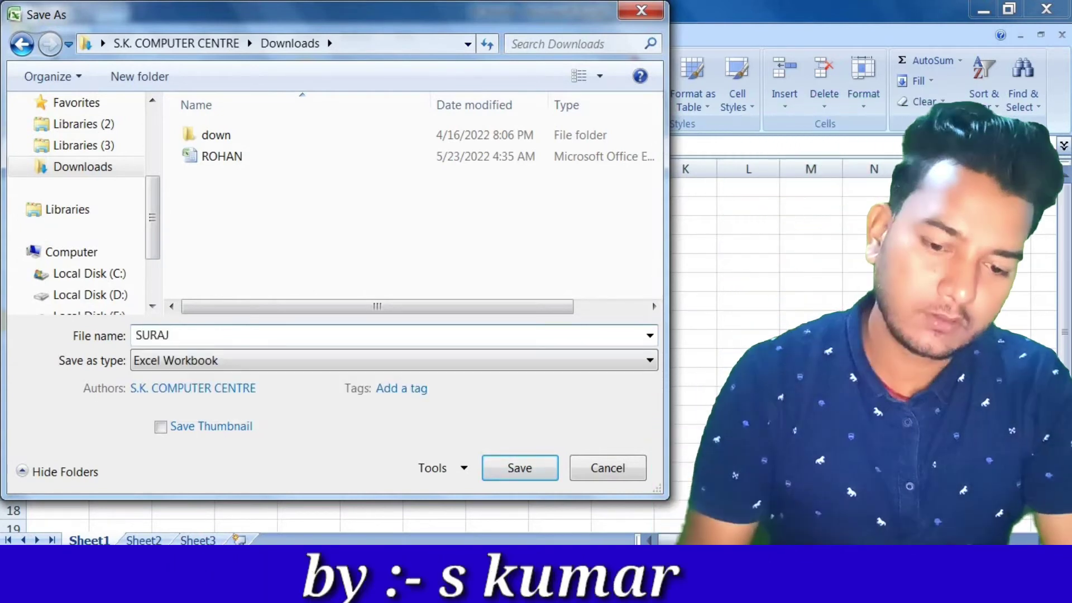
click(539, 475)
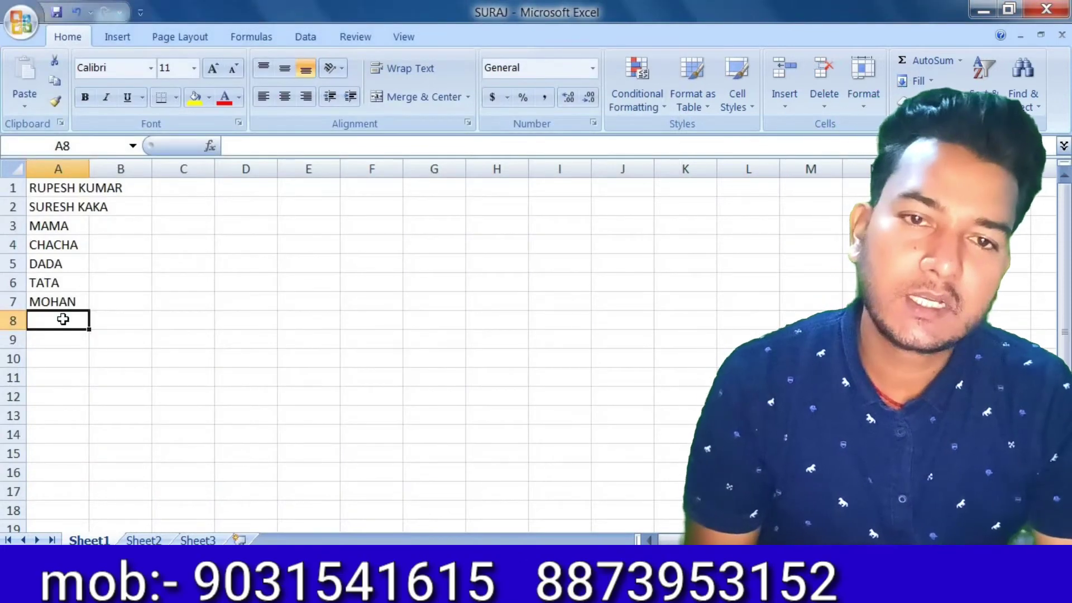
Open the Print dialog and select HP LaserJet 1020 as the printer
click(16, 21)
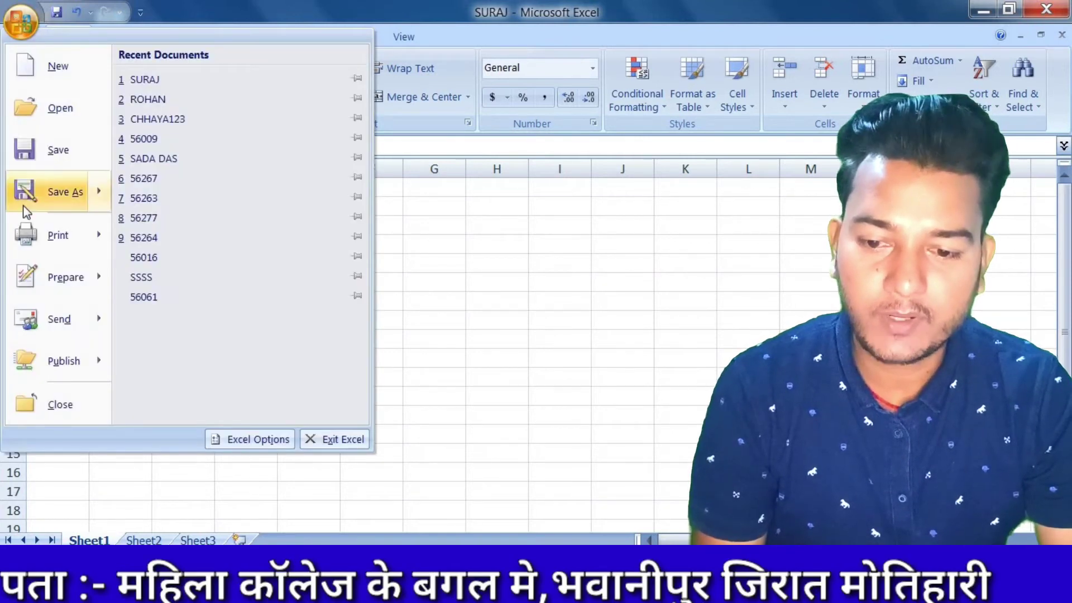
mouse_move(59, 235)
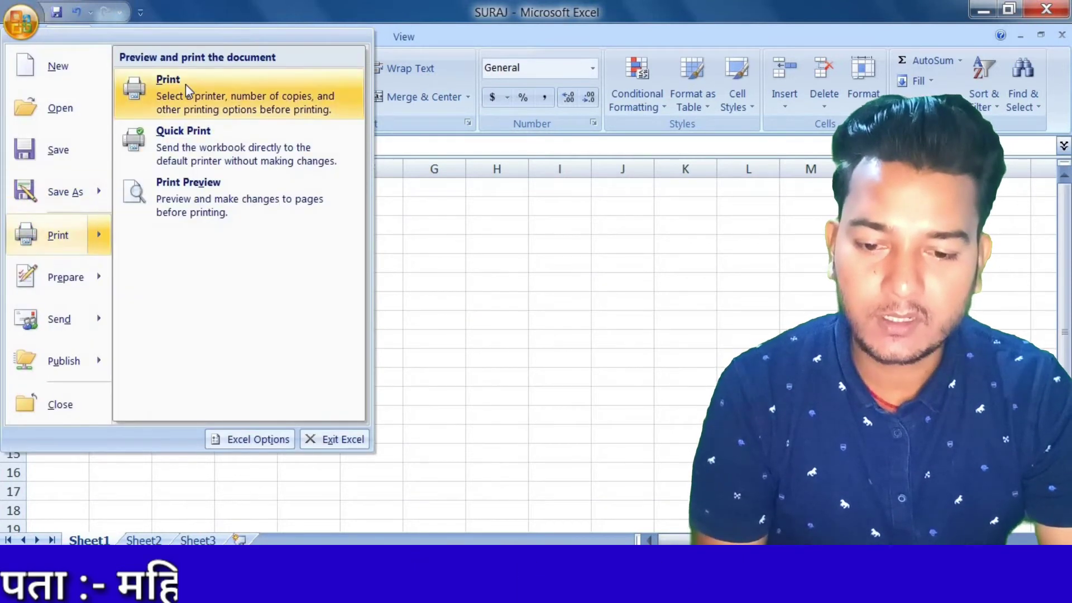
click(186, 83)
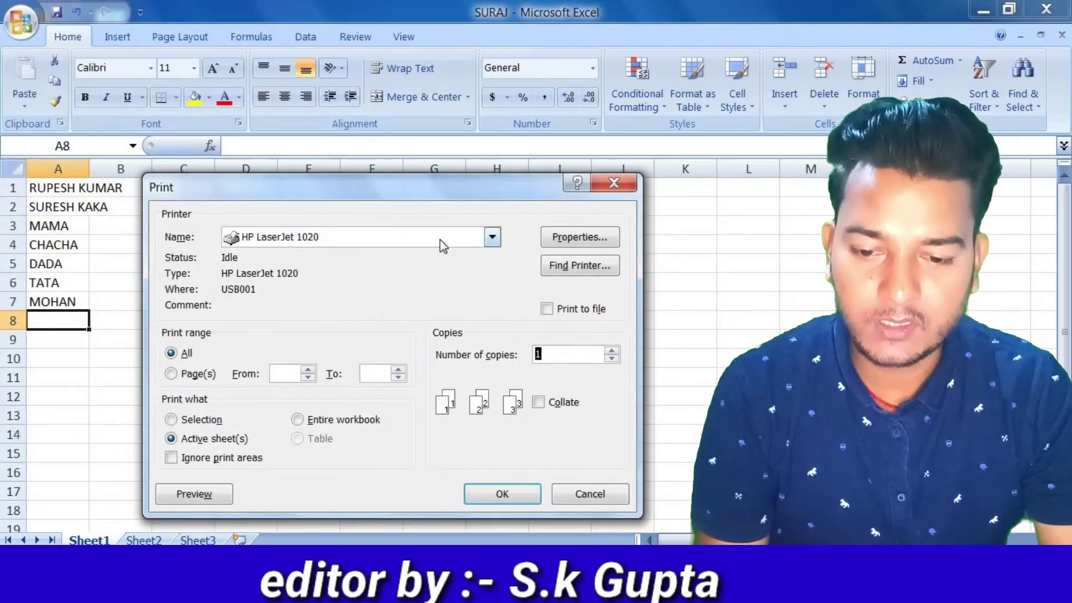
click(440, 241)
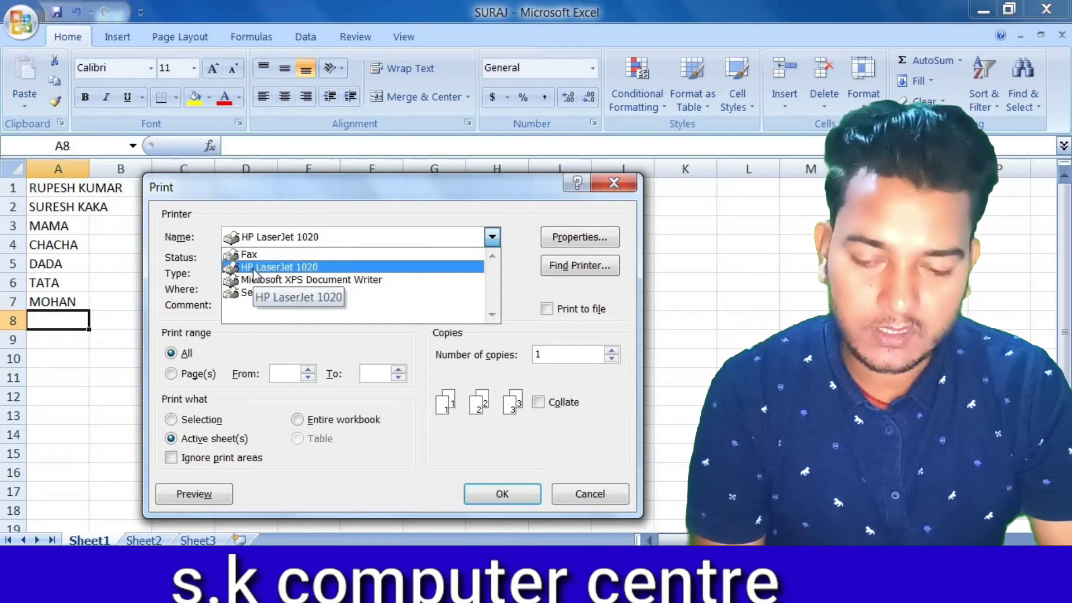
click(279, 267)
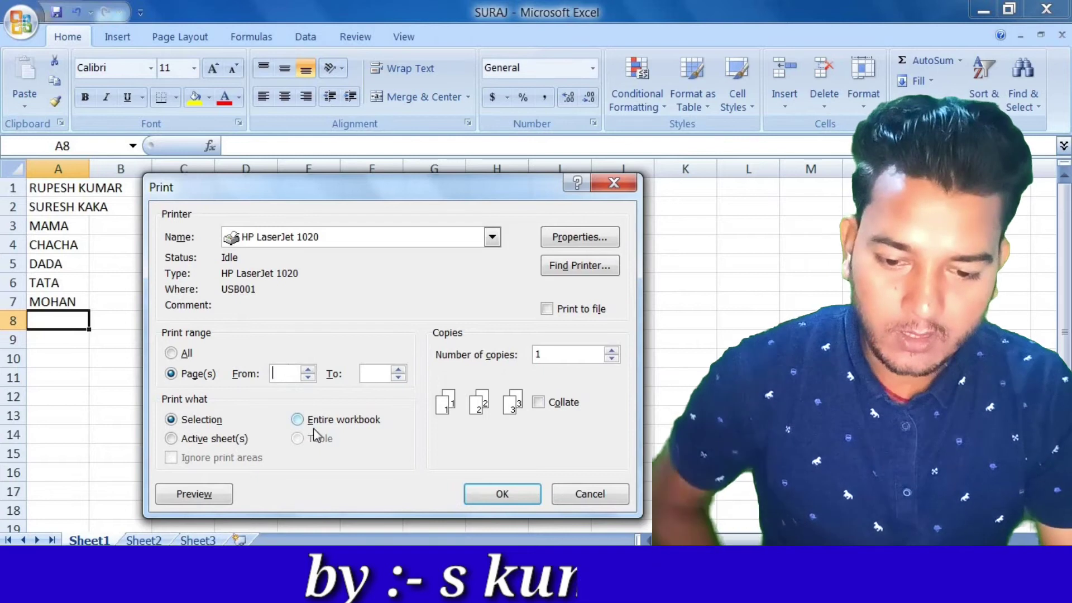
Set Print what to Entire workbook, the range to All pages, and copies back to 1
click(297, 419)
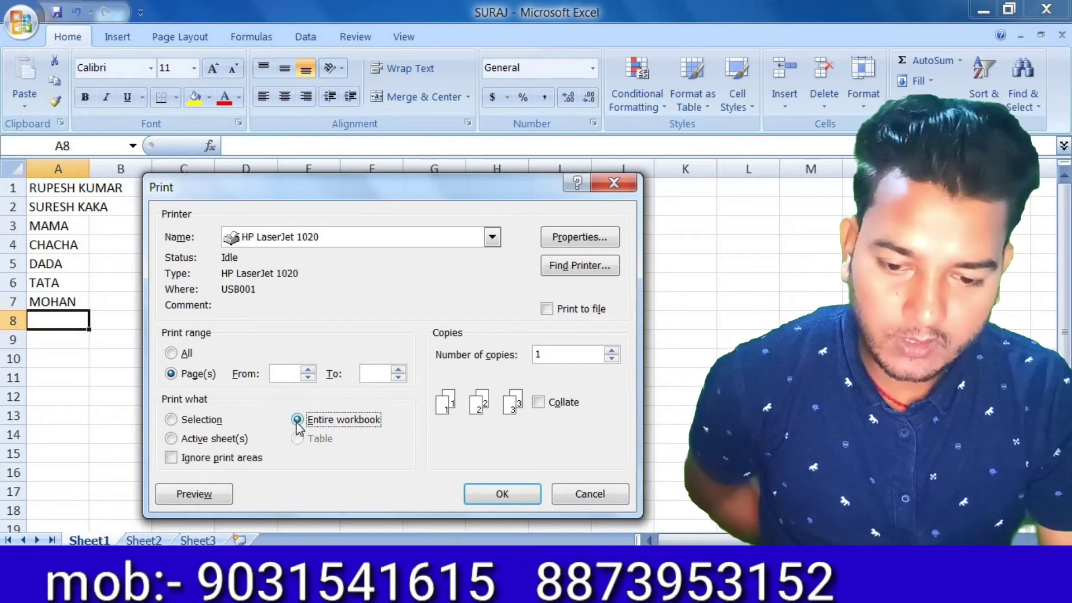
click(174, 354)
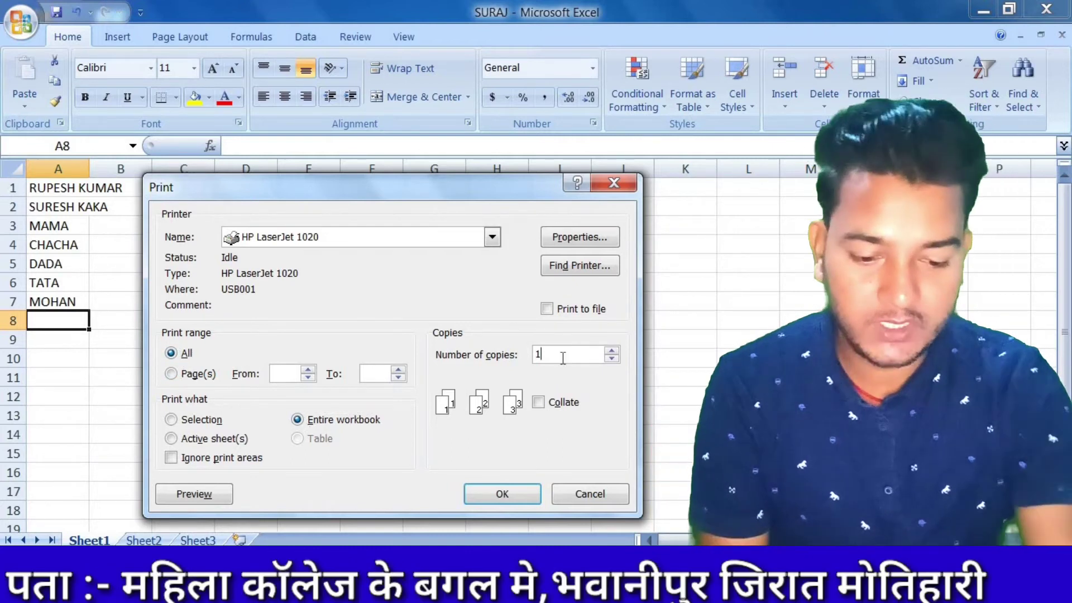
text(00)
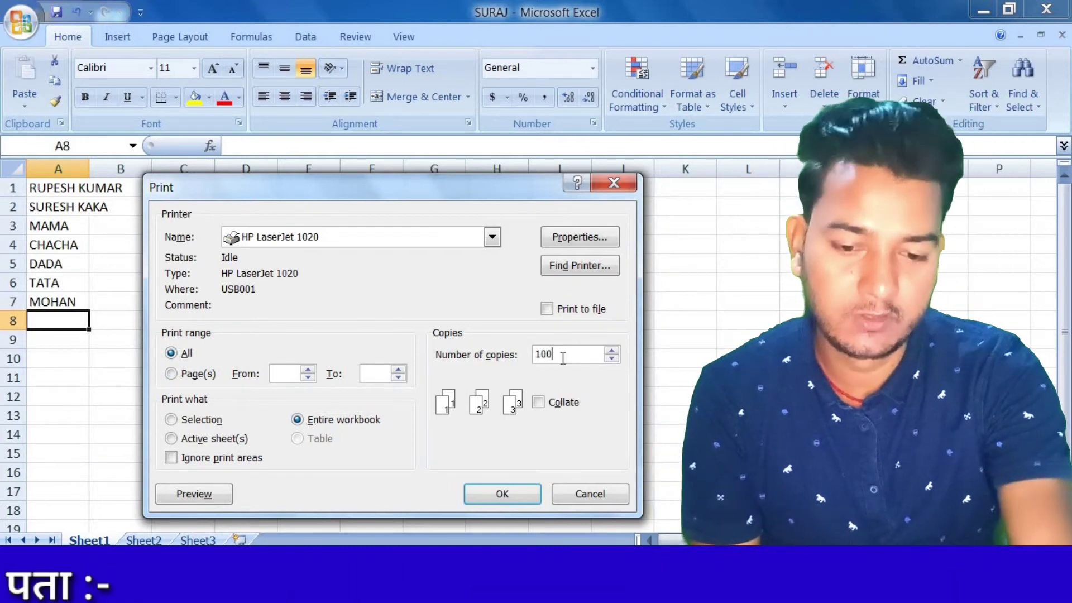
key(BackSpace)
key(BackSpace)
text(2)
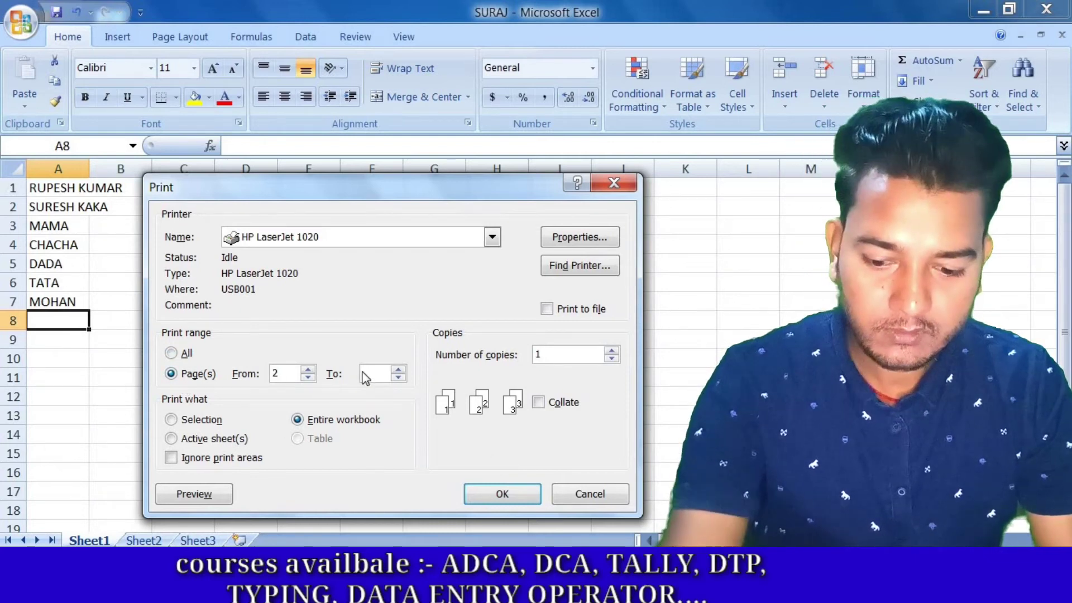
text(10)
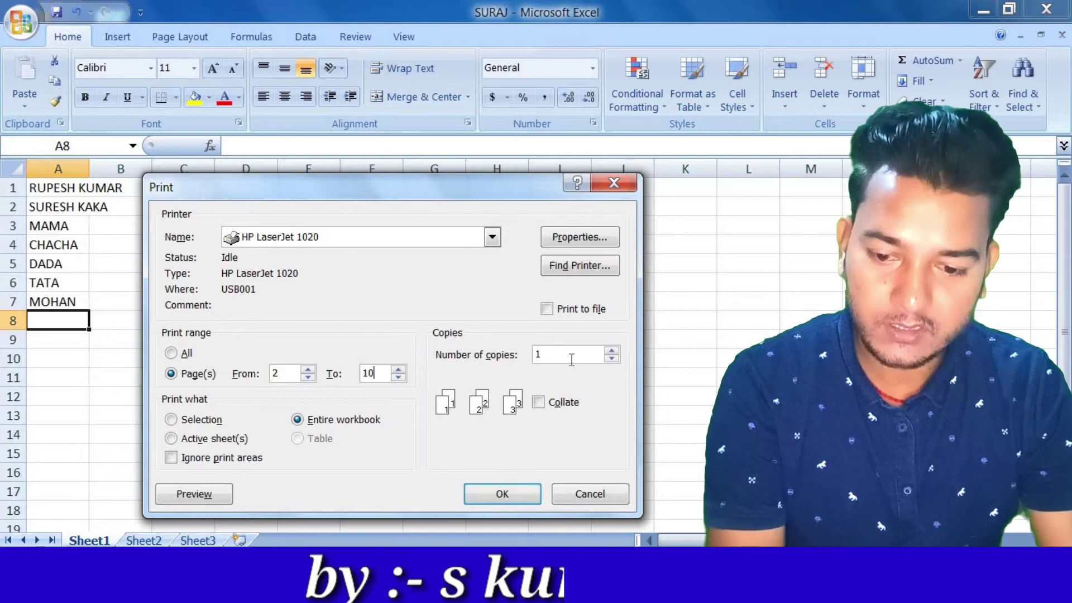
Switch Print what to Selection and retype the From page entry as 1,2,
click(171, 419)
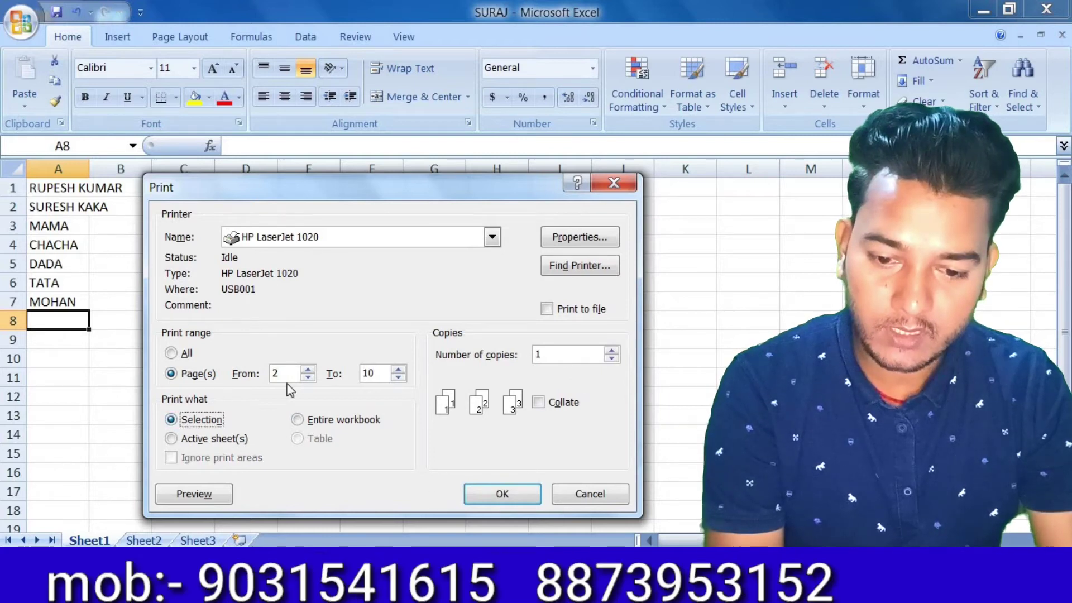
key(BackSpace)
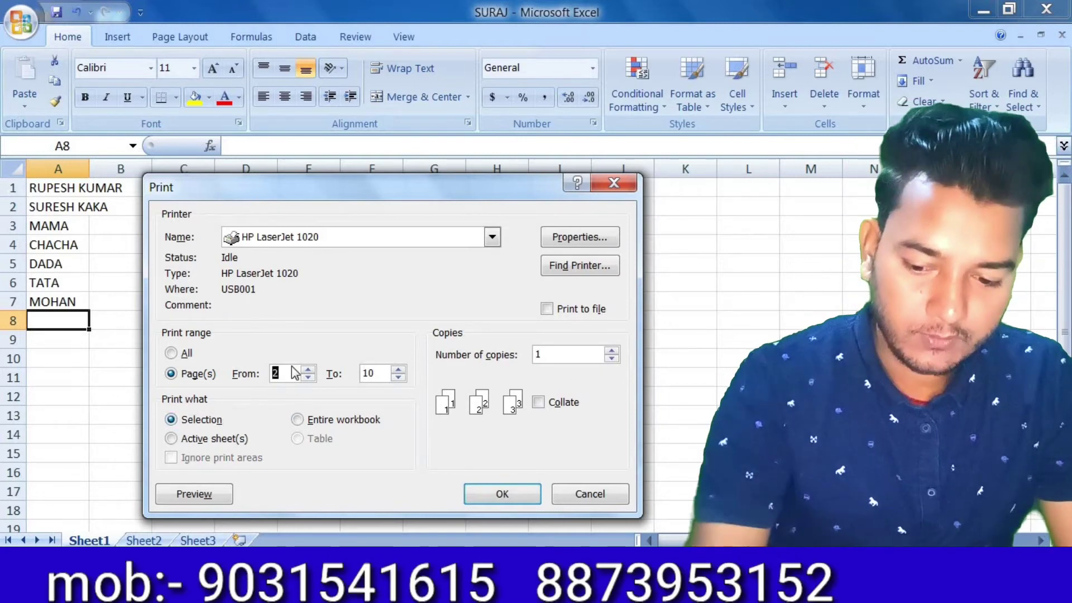
text(1,)
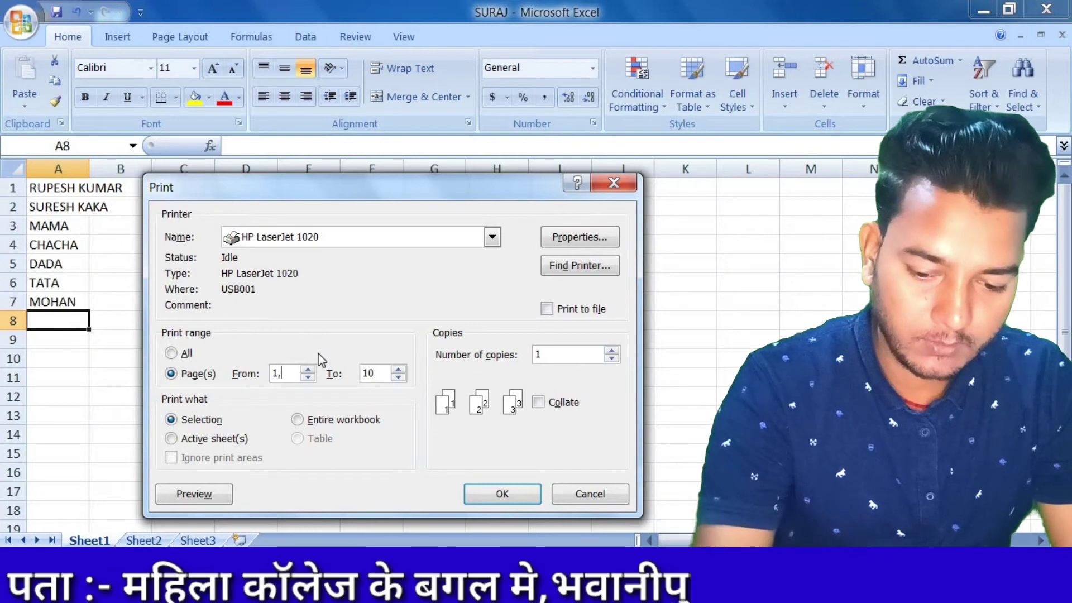
text(2,)
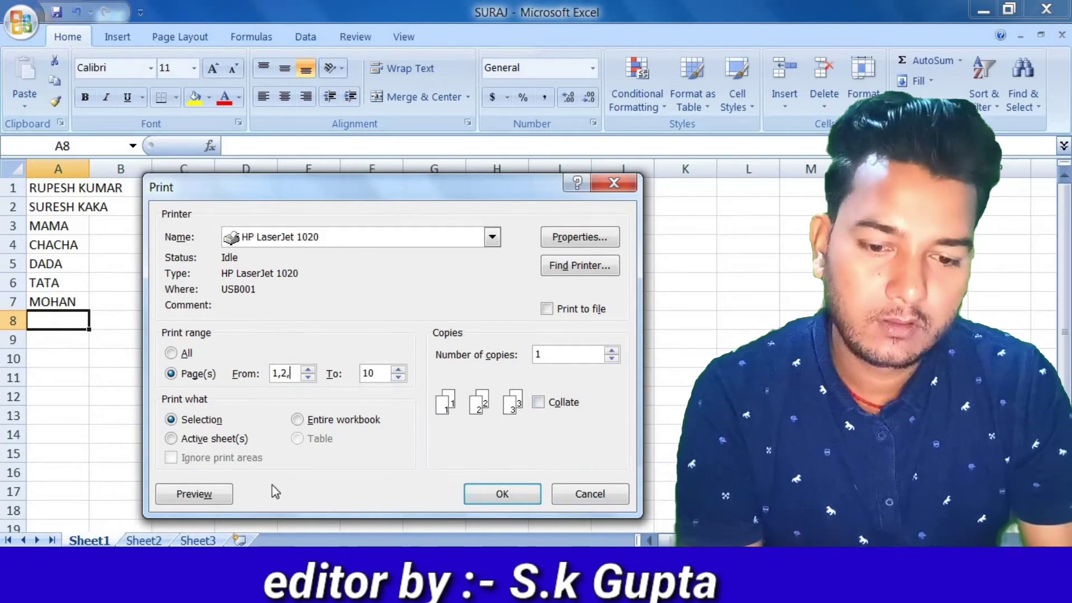
Close the Print dialog and send the workbook to the printer with Quick Print
click(614, 183)
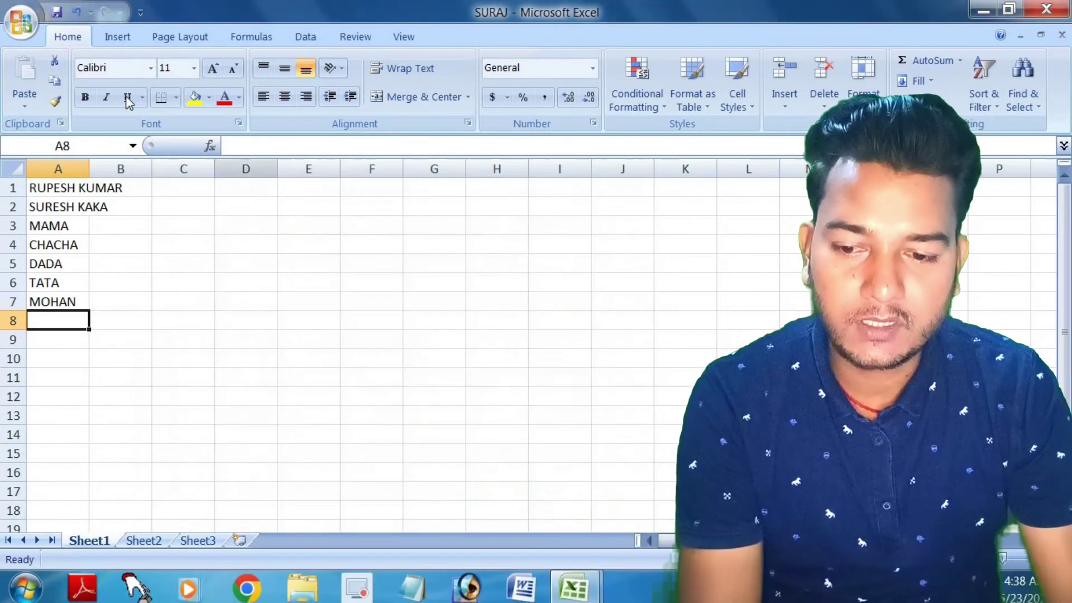
click(23, 23)
mouse_move(58, 236)
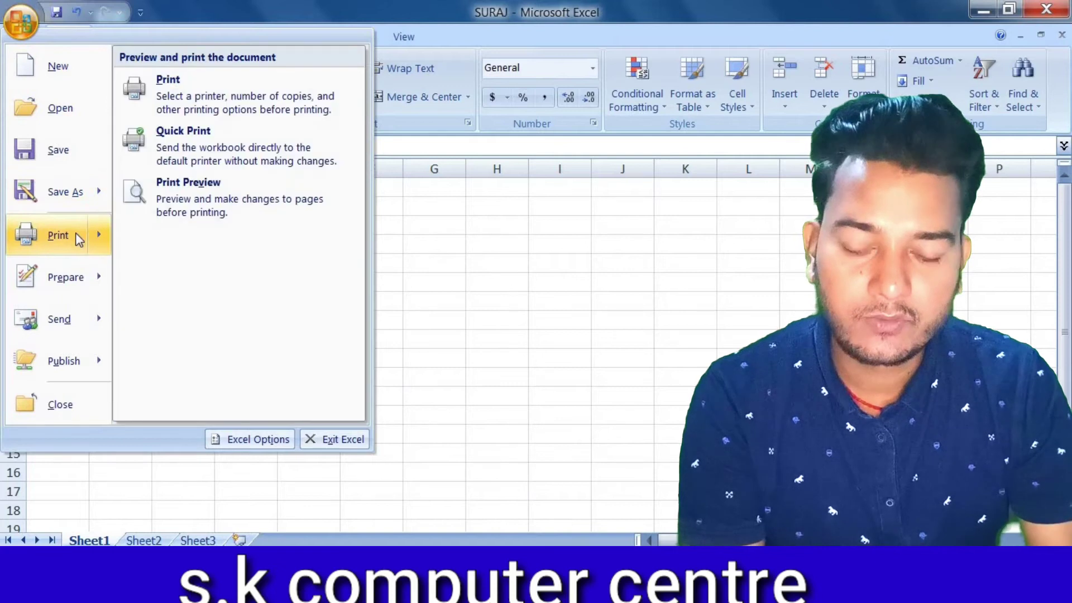
click(146, 154)
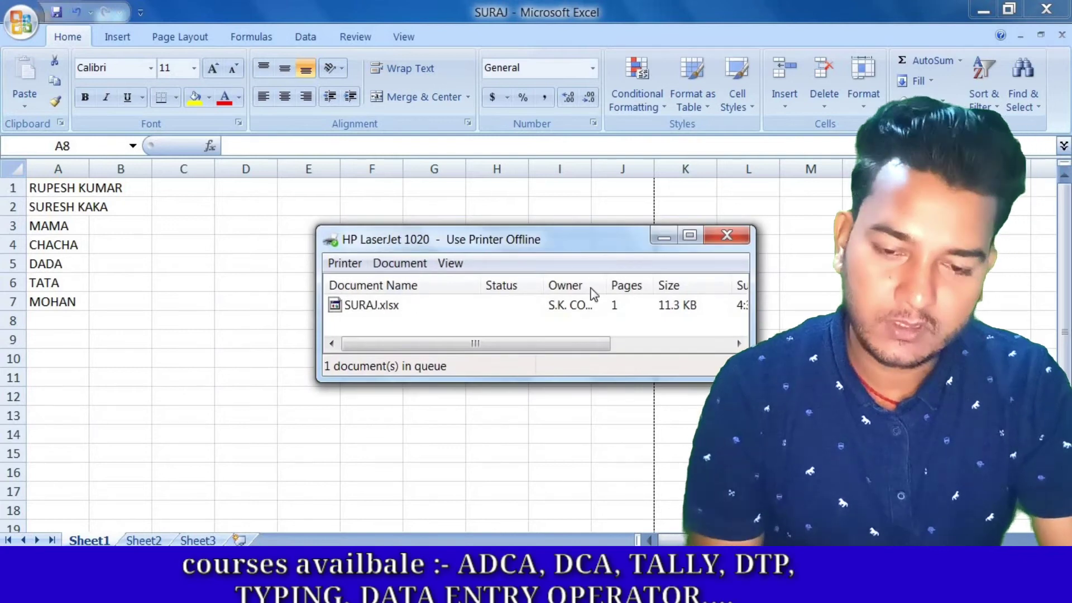
Cancel the SURAJ.xlsx job in the printer queue and close the queue window
right_click(371, 308)
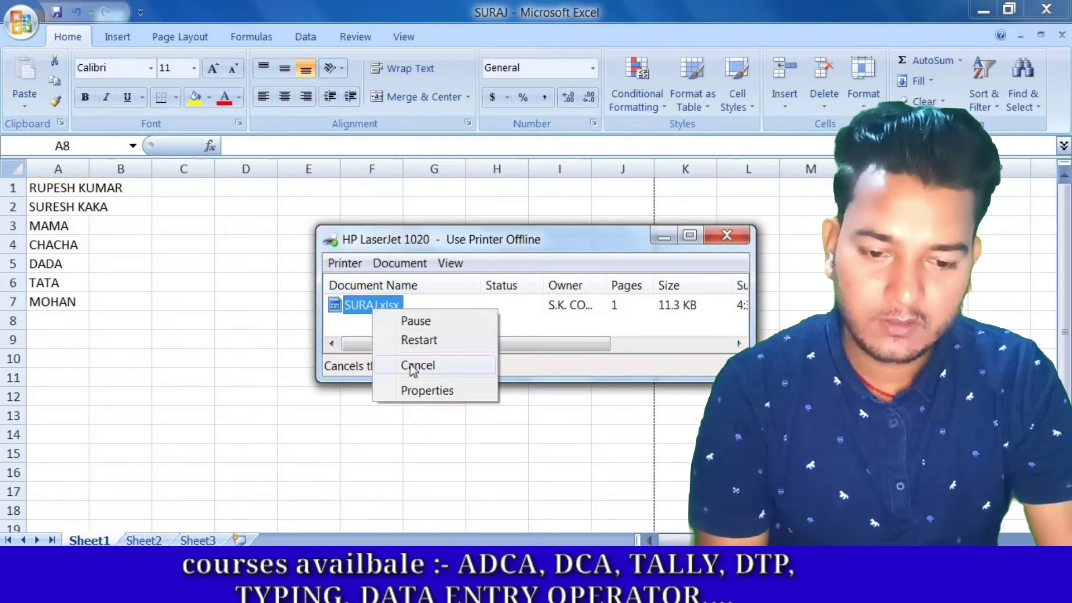
click(413, 368)
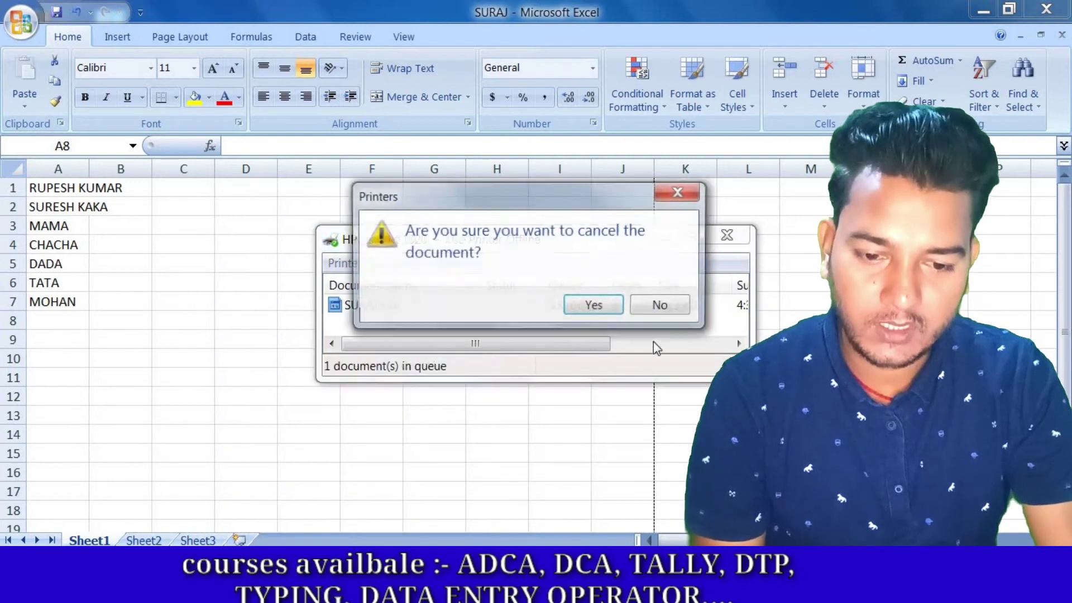
click(609, 306)
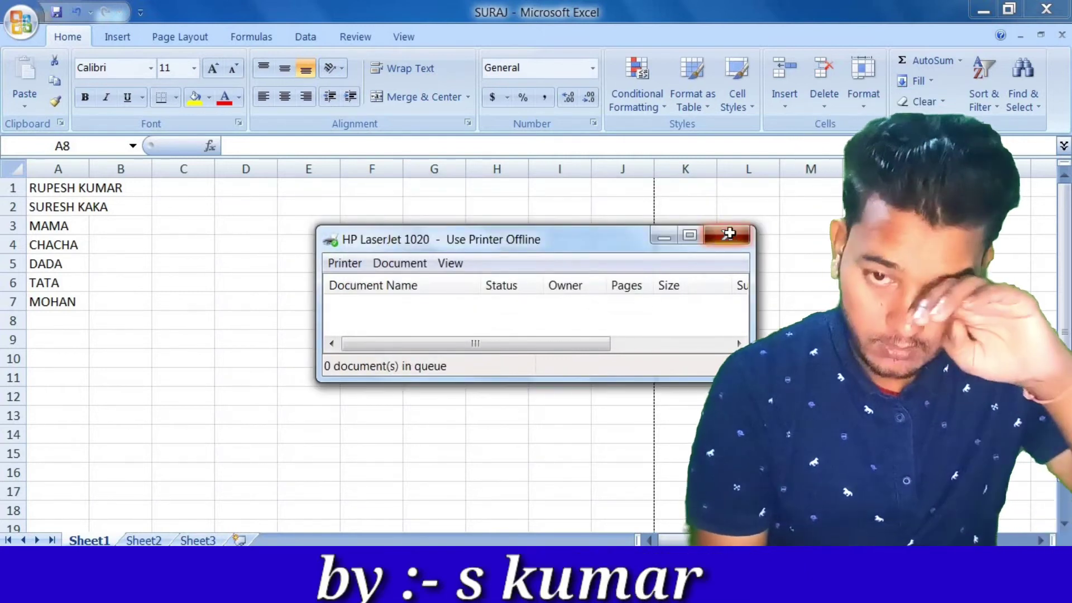
click(729, 234)
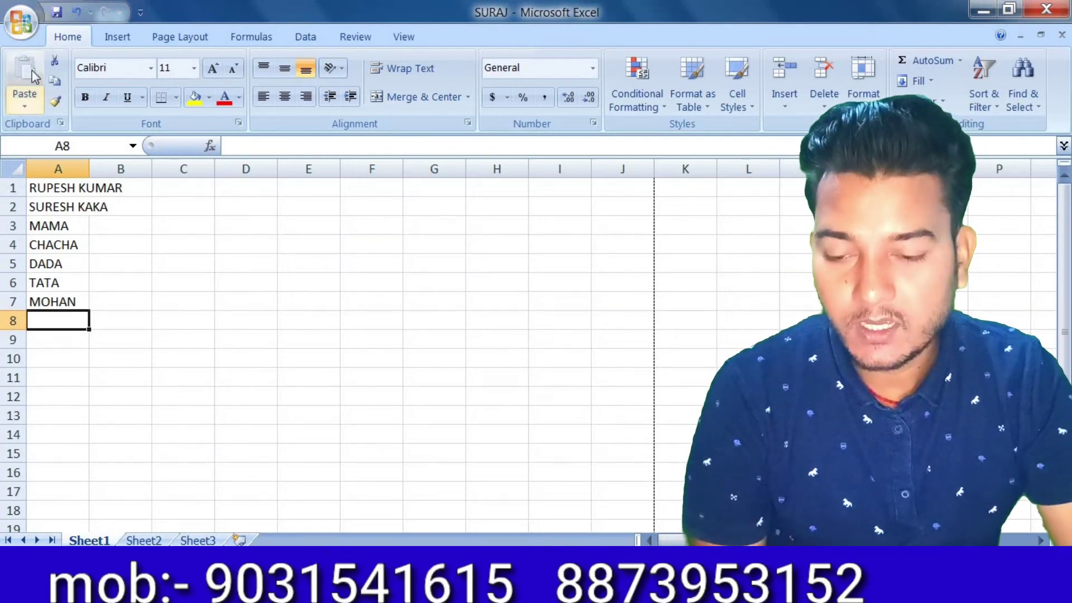
Open Print Preview of SURAJ and zoom in on the page of seven names
click(21, 22)
mouse_move(58, 236)
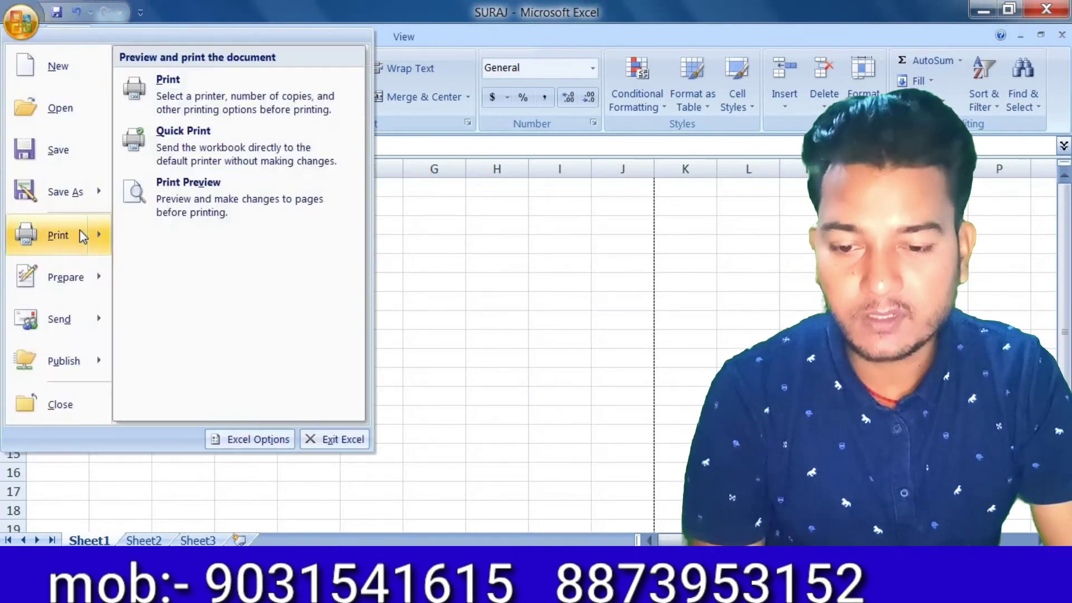
click(171, 196)
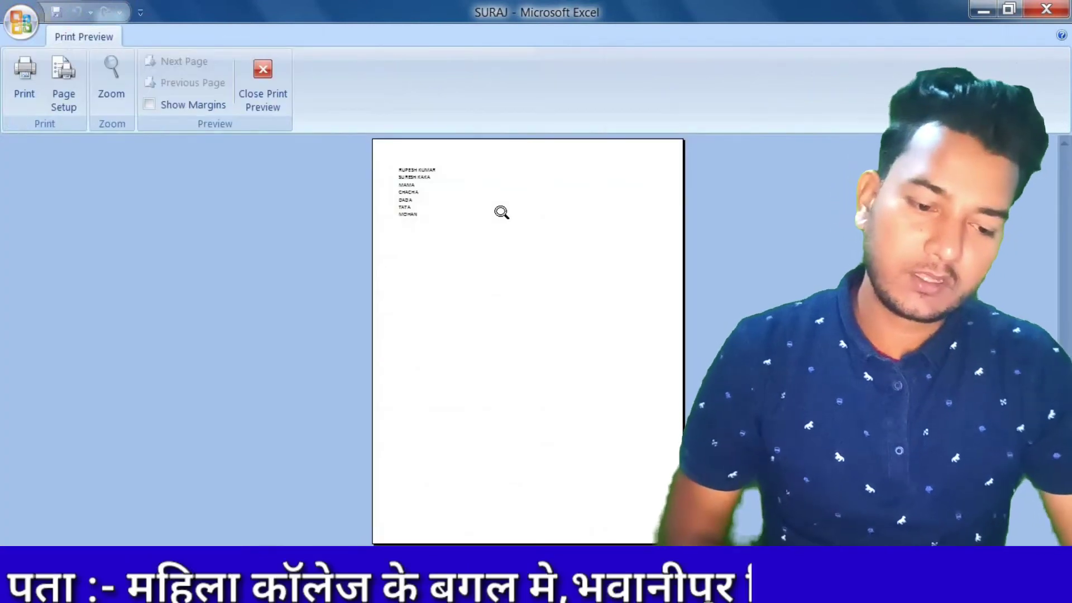
click(501, 212)
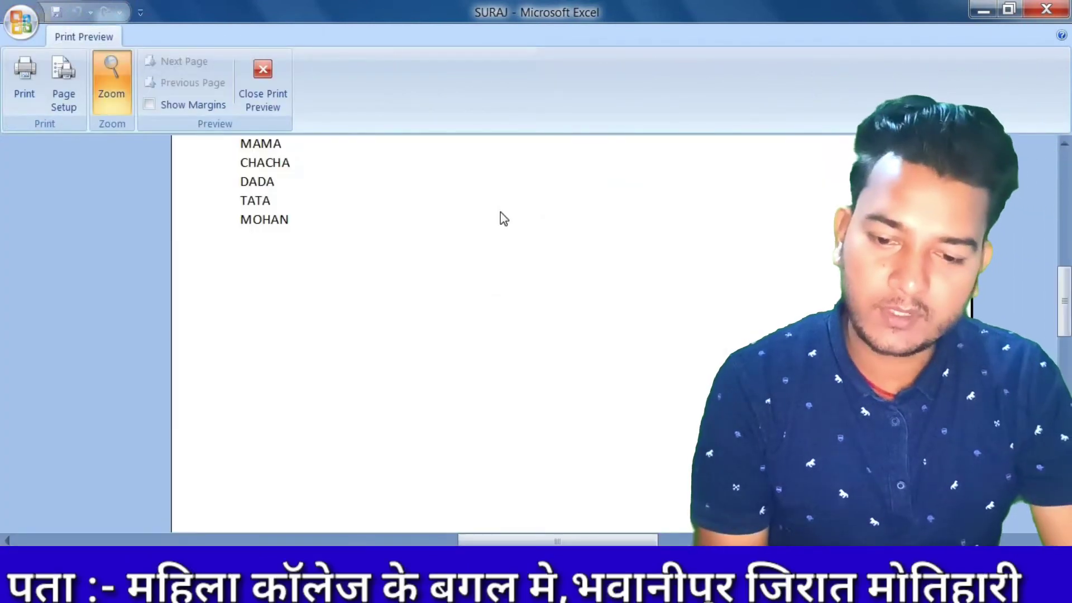
scroll(387, 331, up, 3)
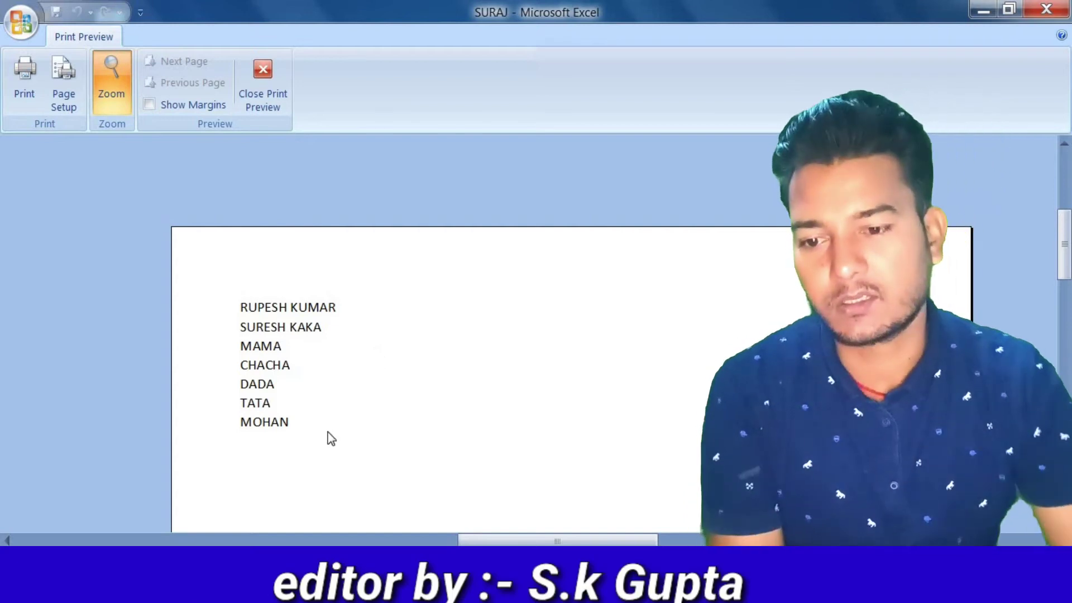
In Page Setup, set portrait orientation on A4 paper and keep 600 dpi print quality
click(59, 99)
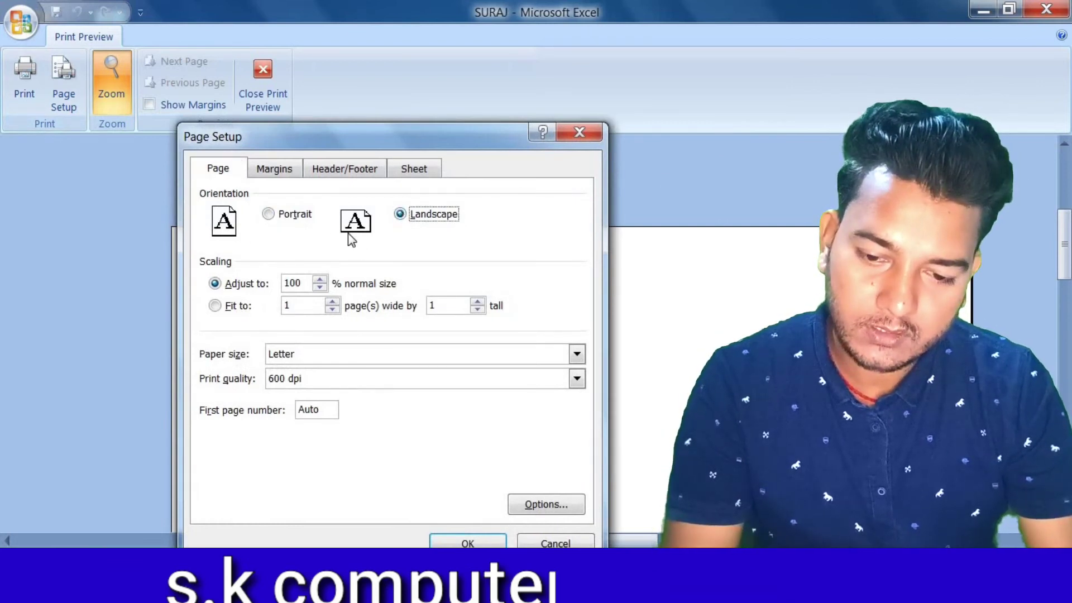
click(271, 215)
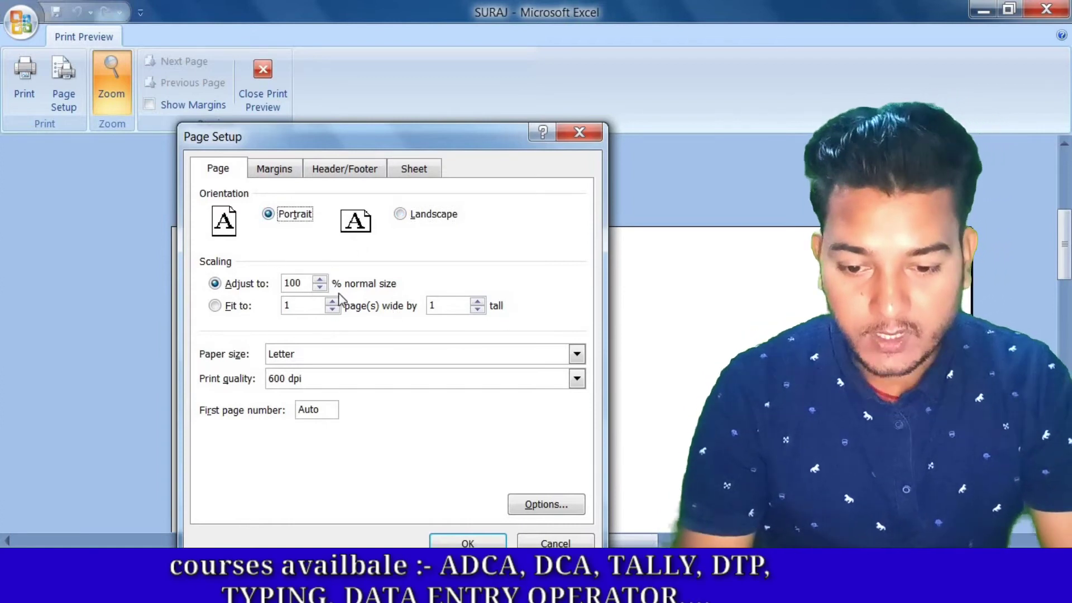
click(431, 353)
click(350, 411)
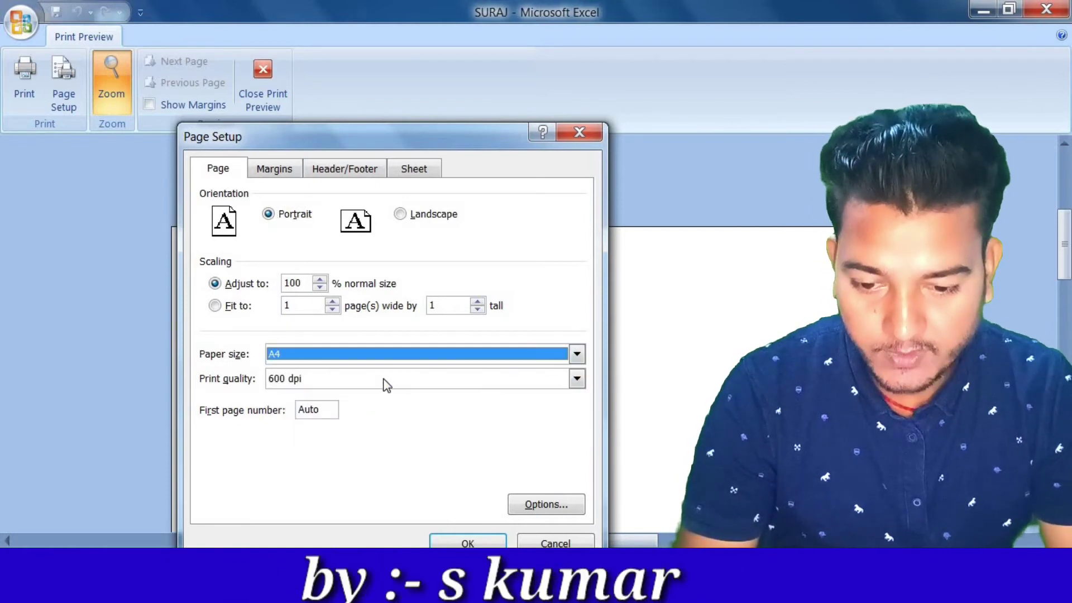
click(394, 377)
click(515, 370)
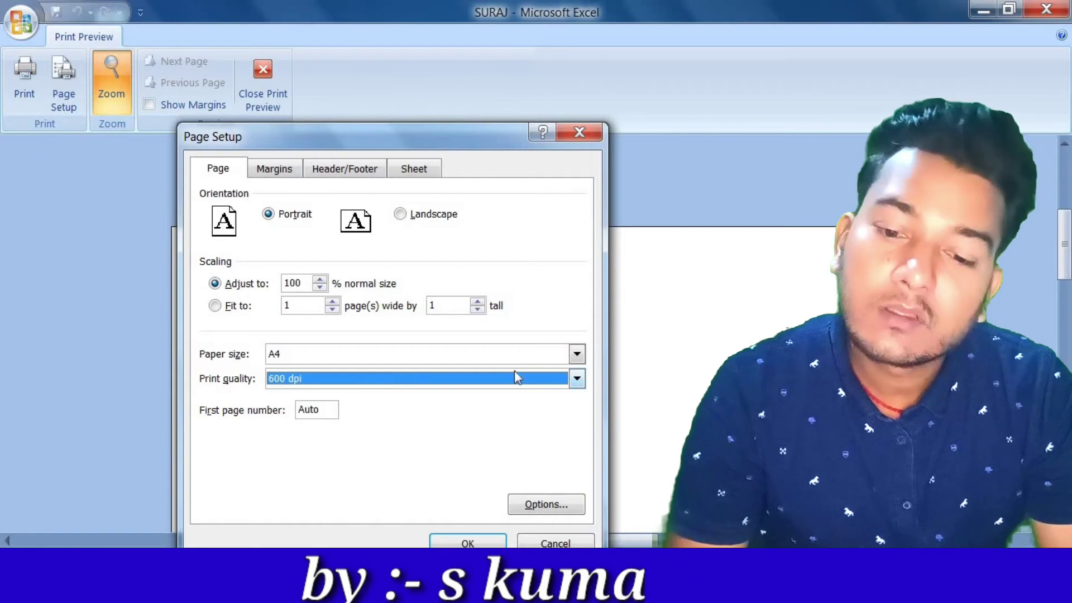
click(261, 170)
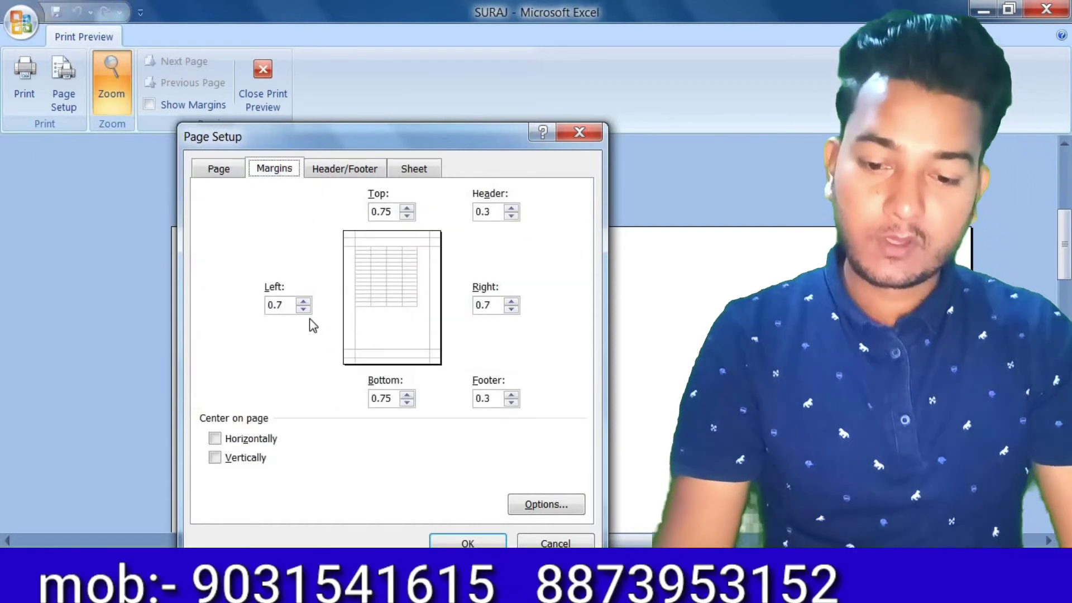
Set the page margins to left 0.95, top 1, header 0.55 and right 0.95
click(303, 302)
click(303, 302)
click(303, 302)
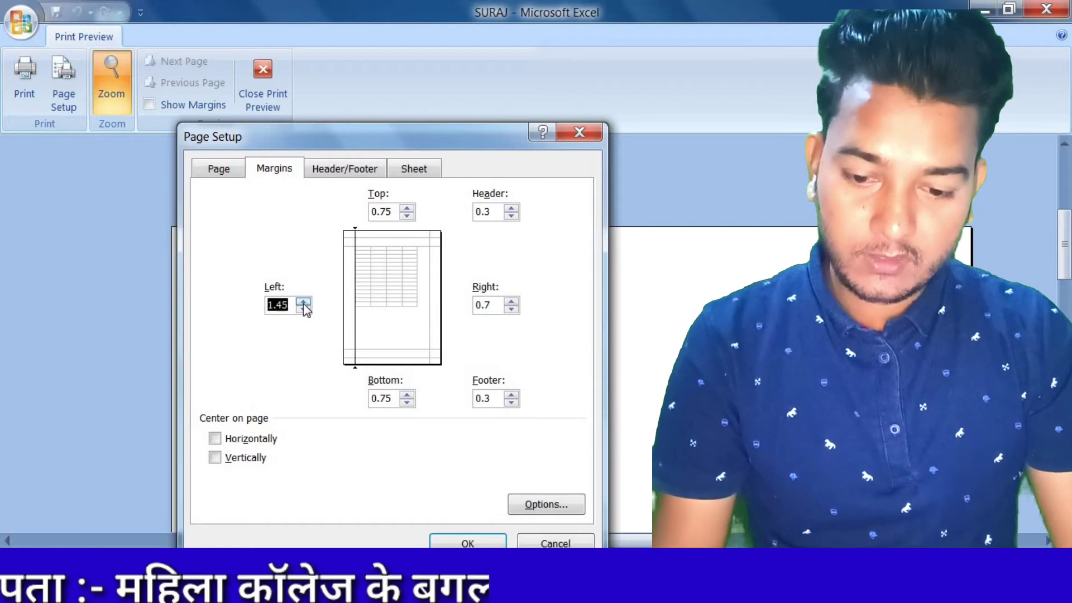
click(303, 302)
click(303, 302)
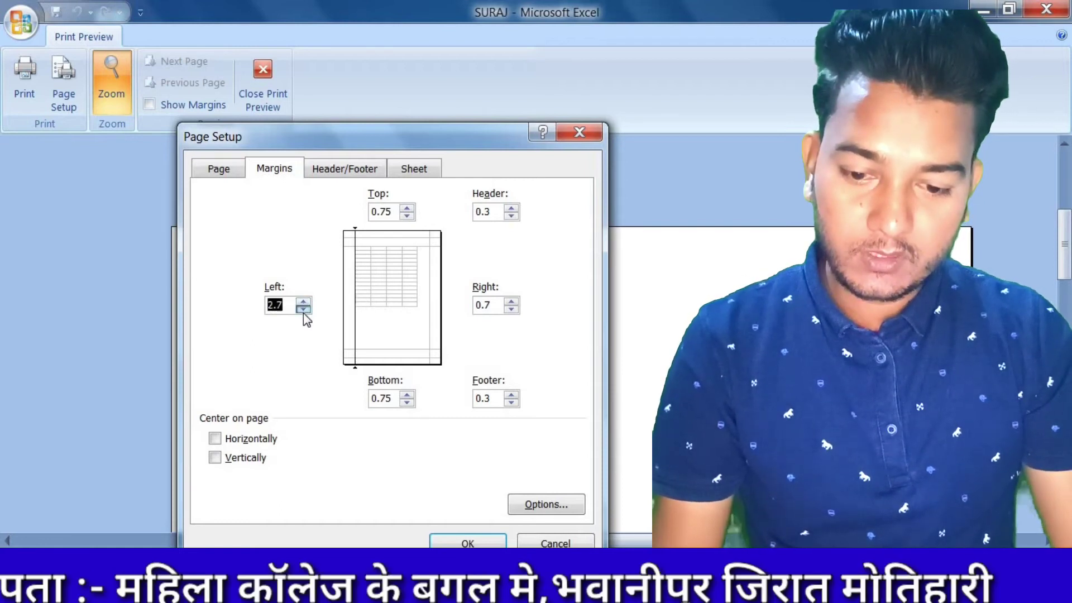
click(303, 311)
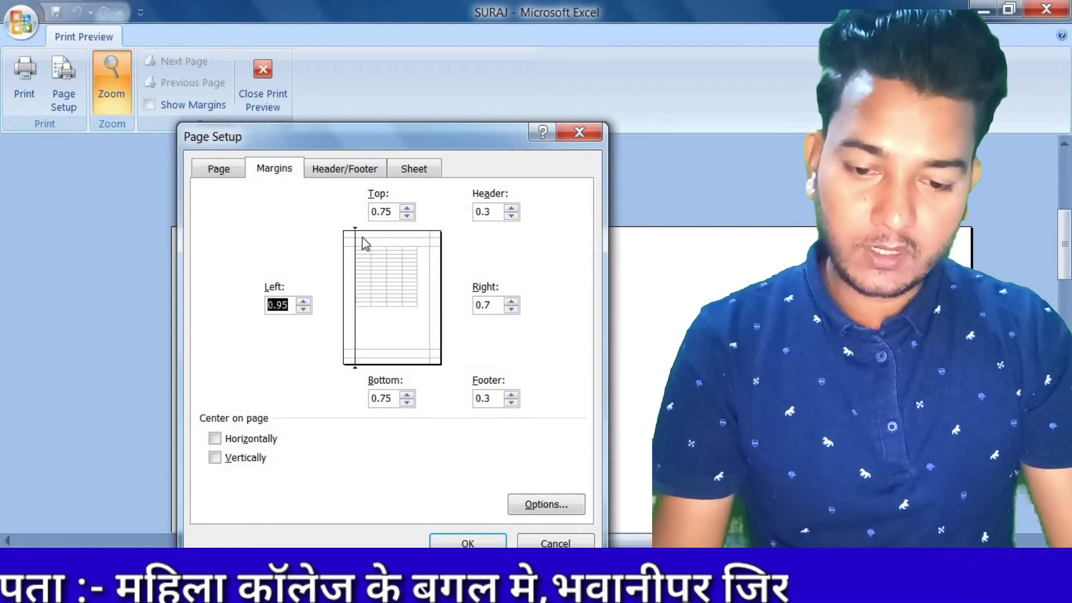
click(407, 208)
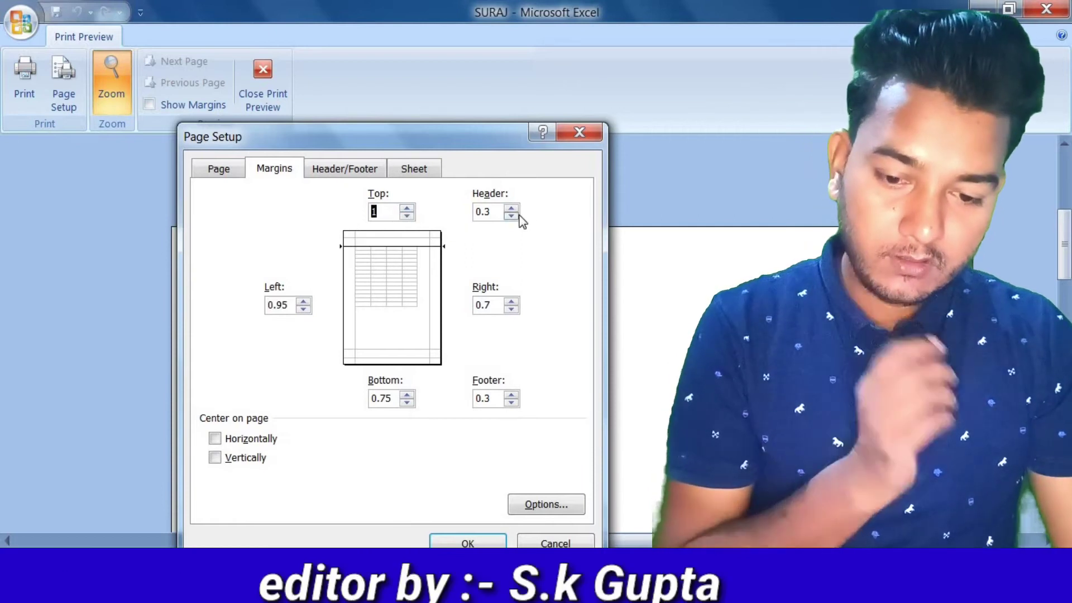
click(511, 208)
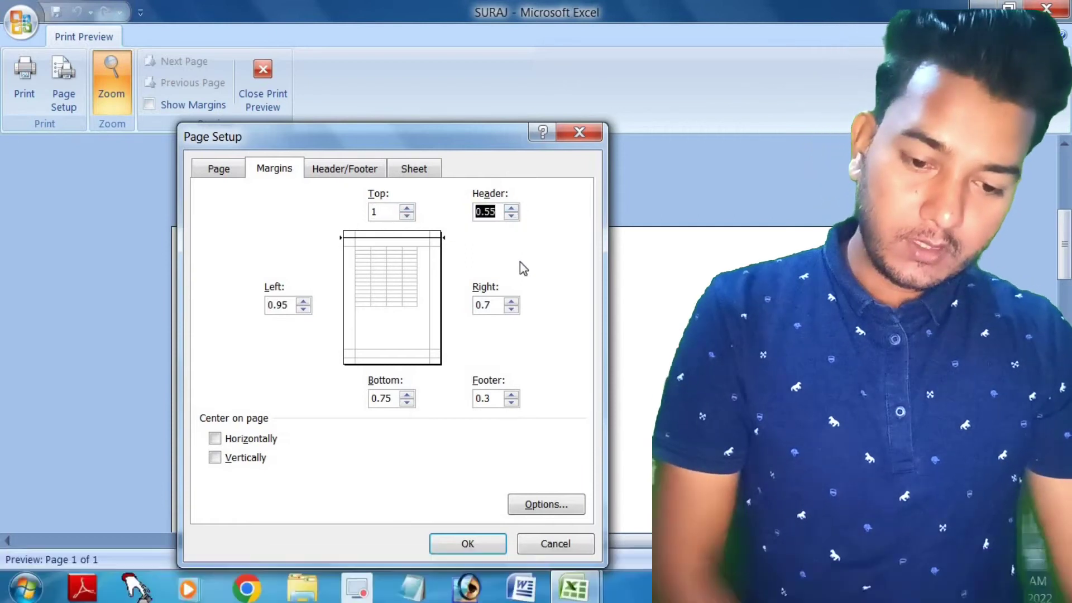
click(511, 301)
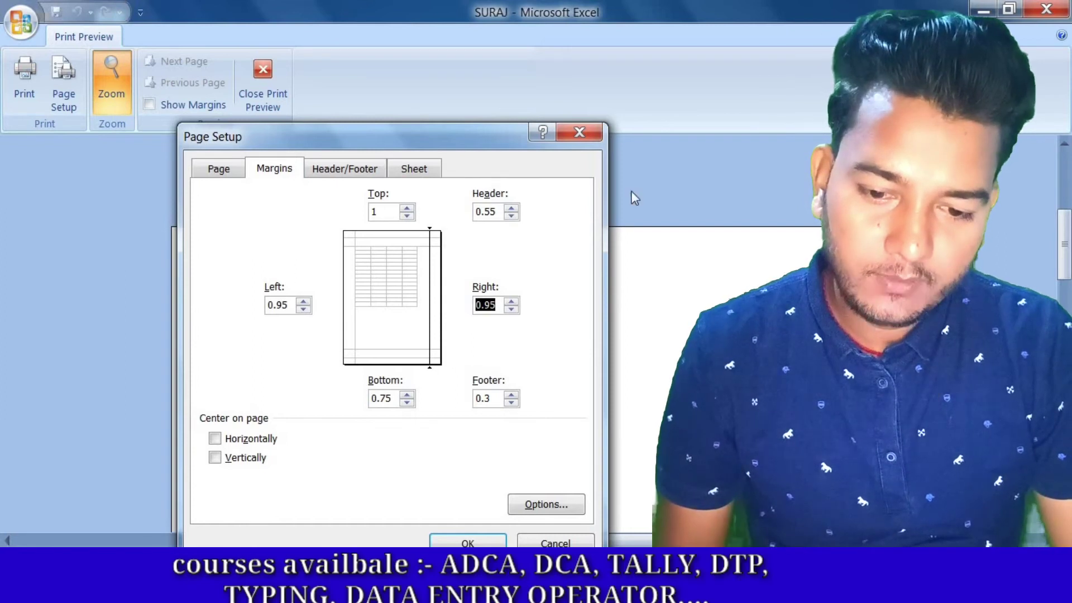
click(366, 173)
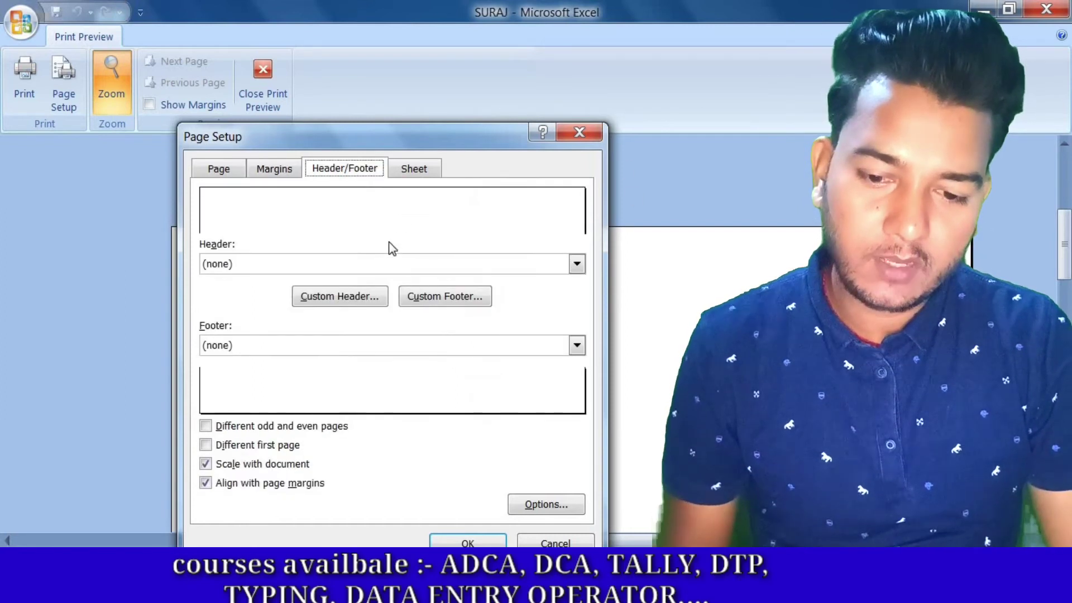
Close Page Setup and zoom the print preview in on the names and back out
click(427, 170)
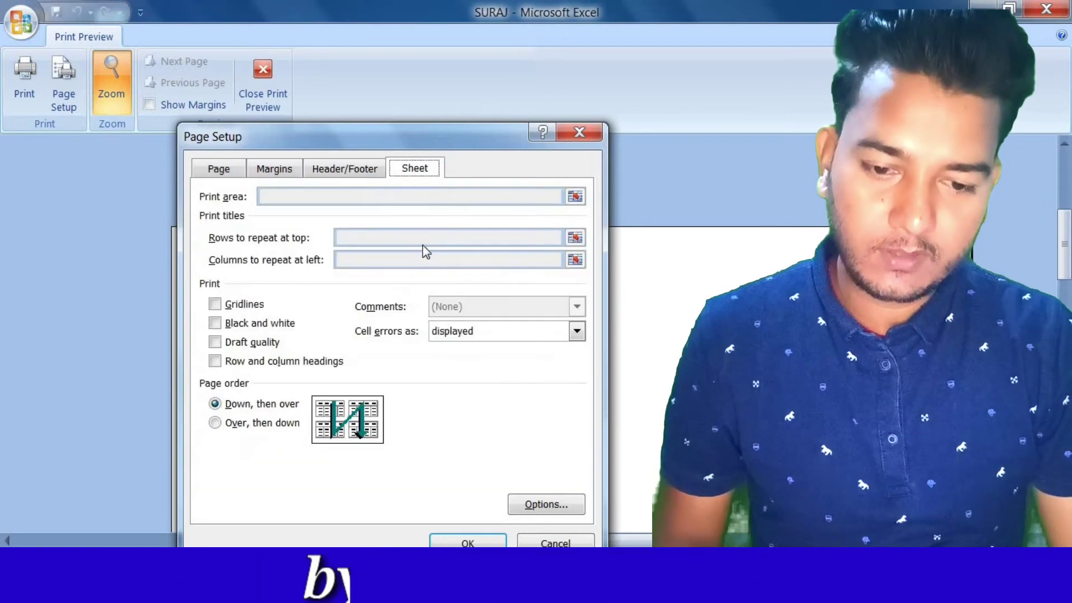
click(578, 134)
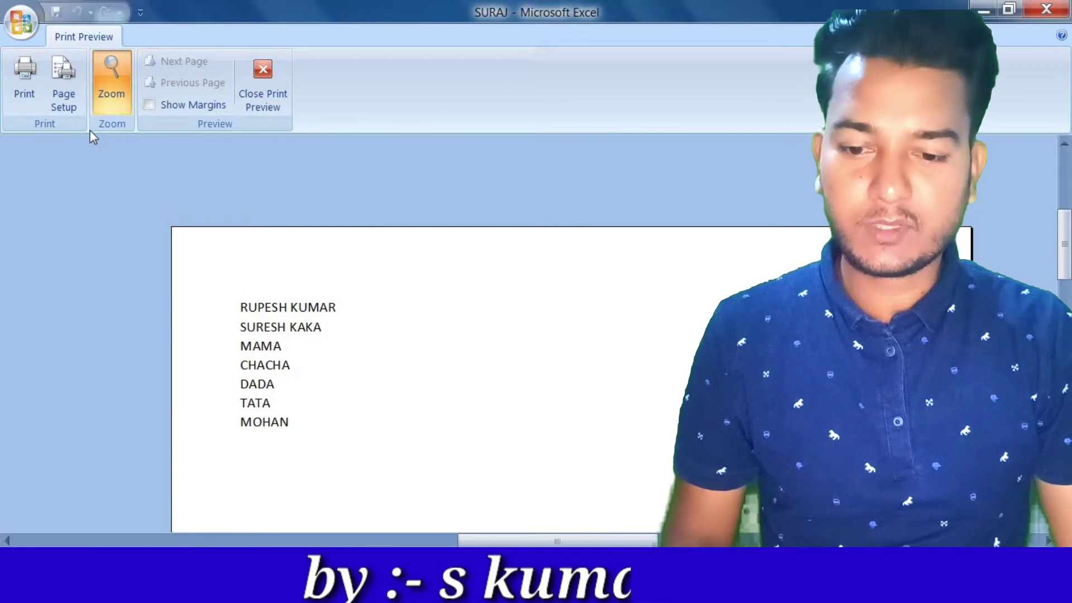
click(98, 103)
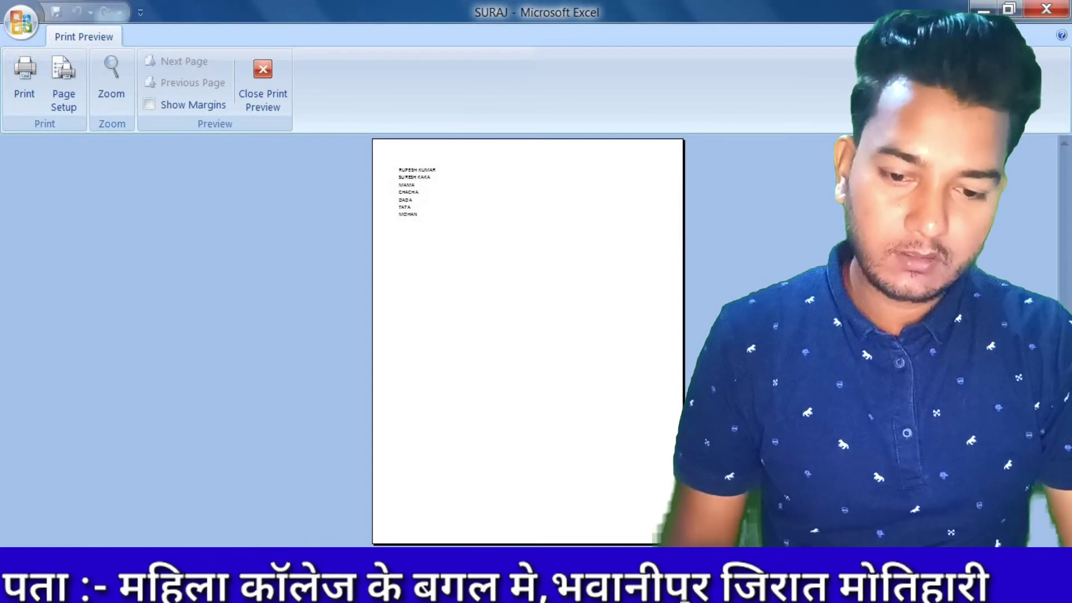
click(110, 89)
click(106, 106)
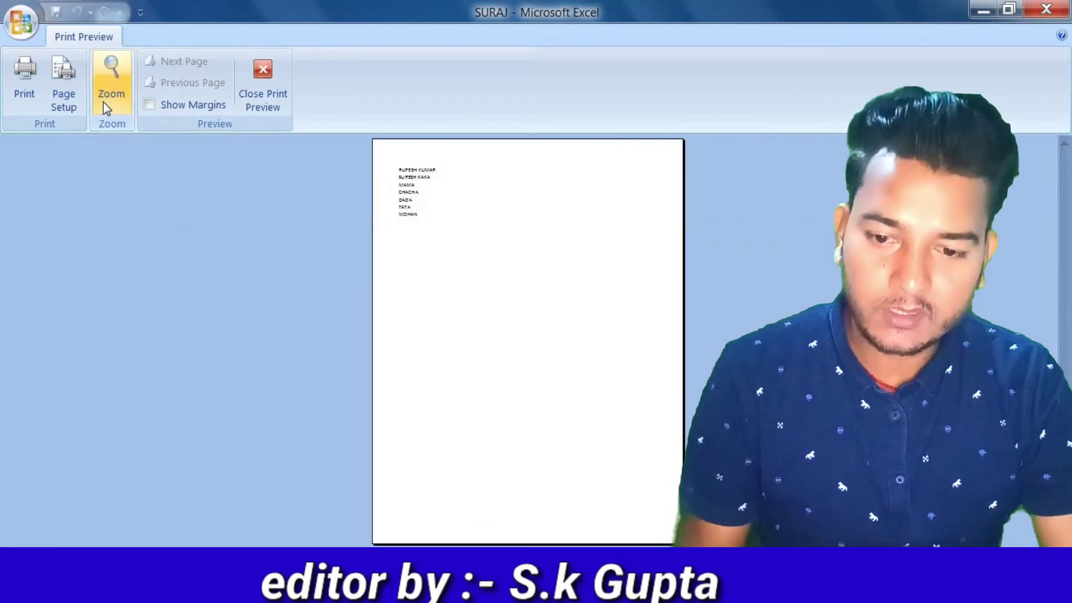
click(106, 107)
click(106, 109)
Return the preview to full page, show the margin lines, and exit Print Preview
click(106, 107)
click(106, 107)
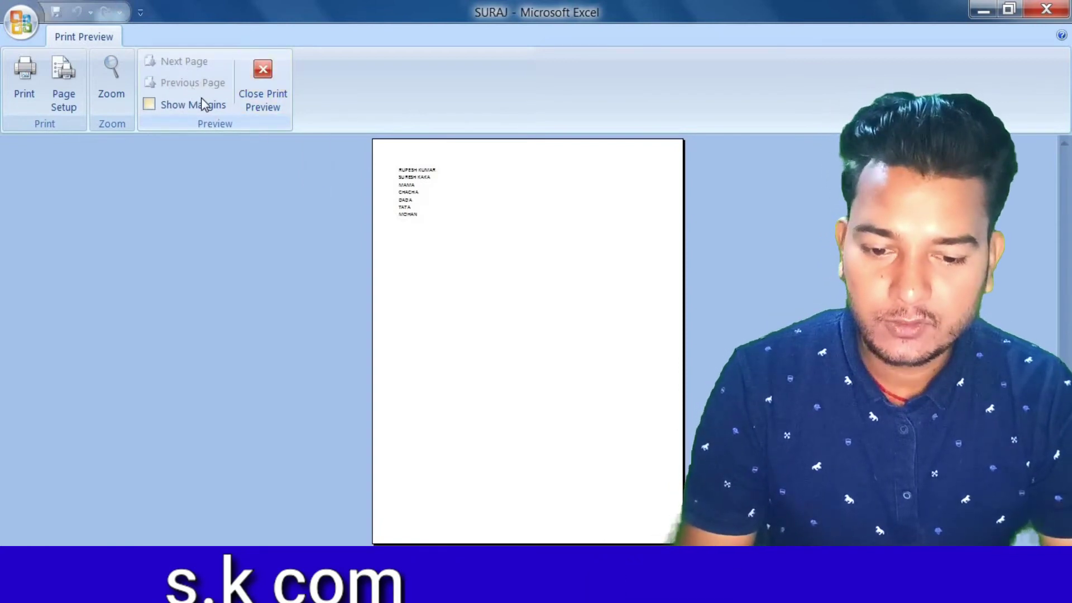
click(199, 106)
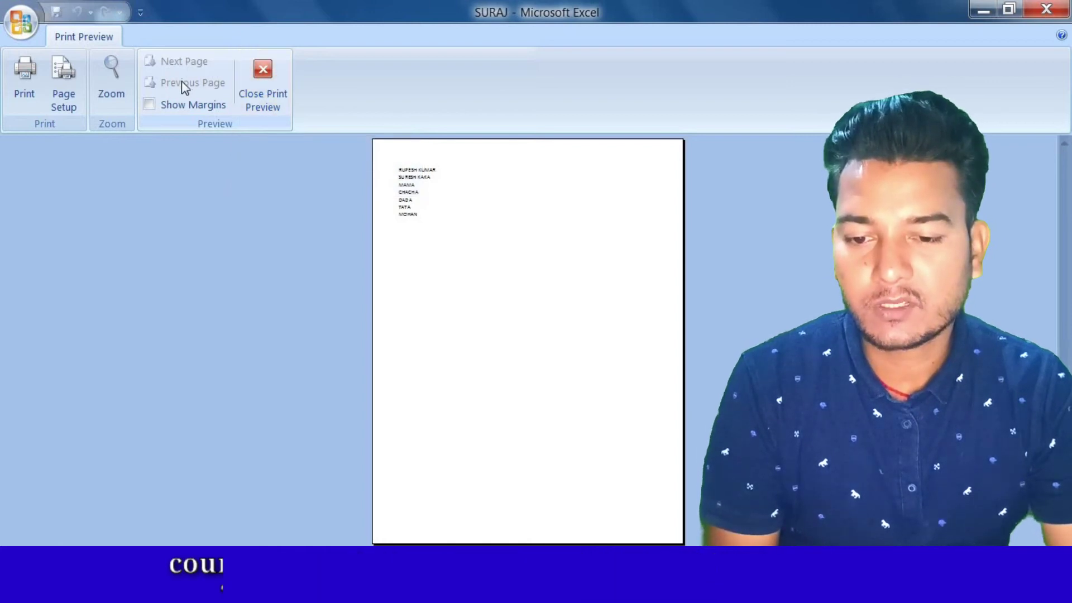
click(267, 88)
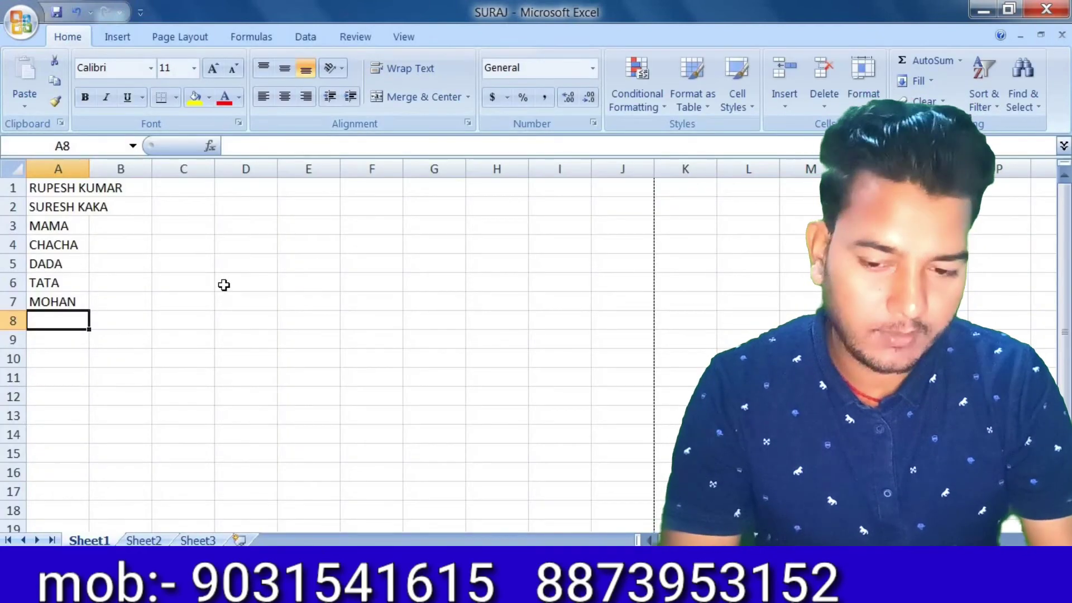
Move far down column A and enter Q in cell A253
key(Return)
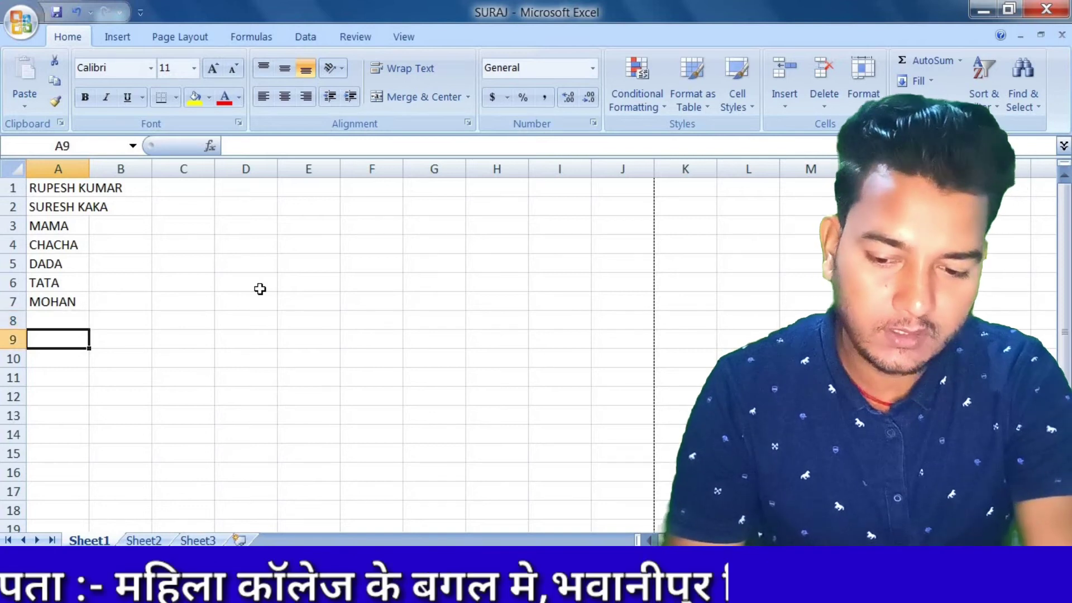
key(Down)
key(Down)
key(Down)
key(Down)
key(Down)
key(Down)
key(Down)
key(Down)
key(Down)
key(Down)
key(Down)
key(Down)
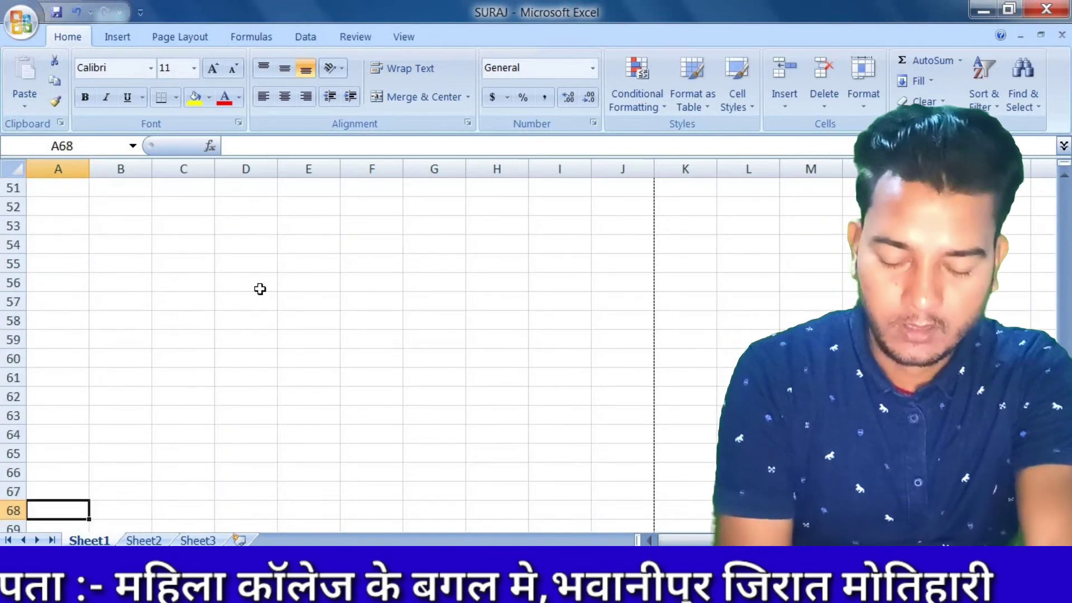
key(Down)
key(Down)
key(Down)
key(Down)
key(Down)
key(Down)
key(Down)
key(Down)
key(Down)
key(Down)
key(Down)
key(Down)
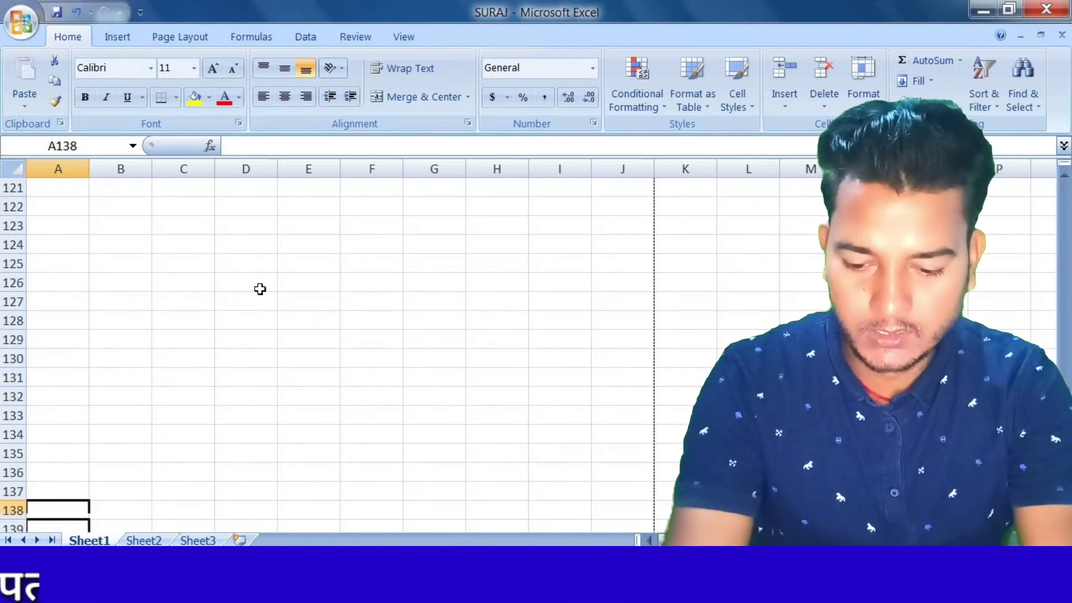
key(Down)
key(Down)
key(Down)
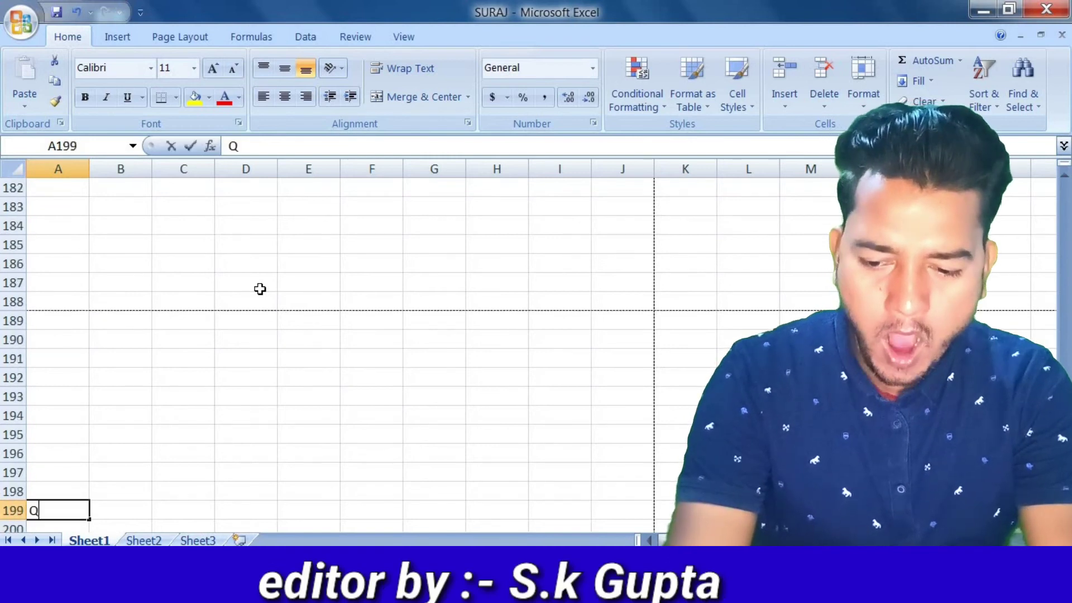
key(Down)
key(Down)
key(Down)
key(Down)
key(Down)
key(Down)
key(Down)
key(Down)
key(Down)
key(Down)
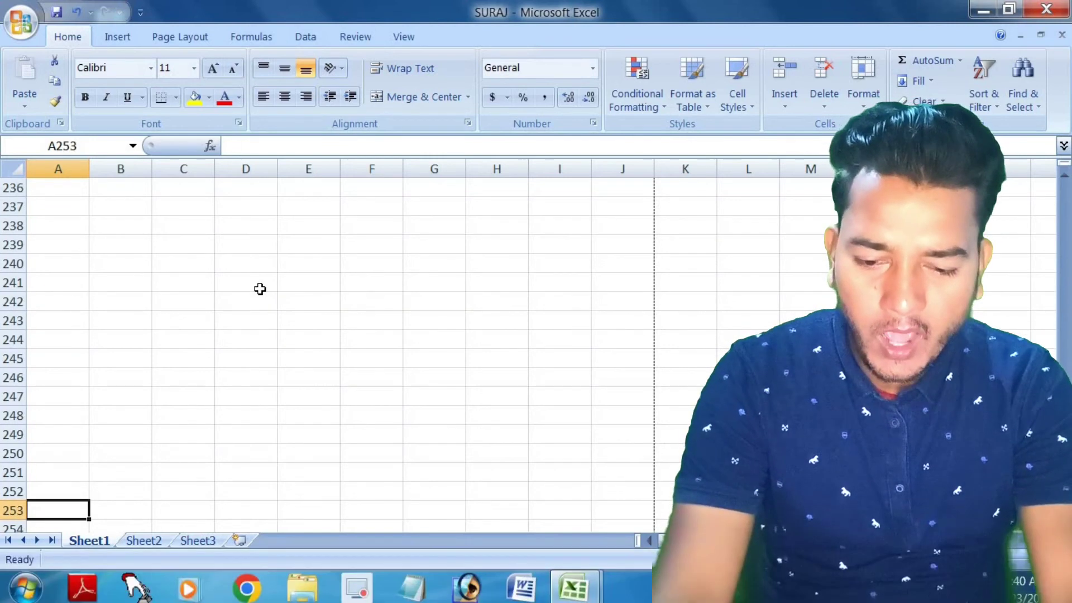
text(Q)
key(Return)
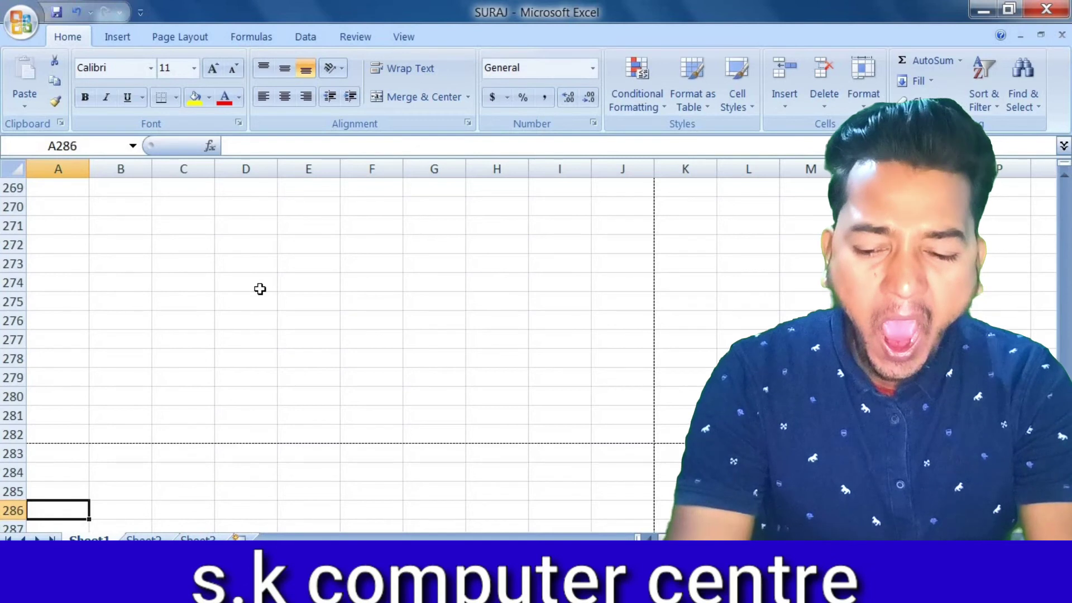
Enter S in cells A296 and A342, then scroll back toward the top of the sheet
key(Down)
key(Down)
key(Down)
text(S)
key(Return)
key(Down)
key(Down)
key(Down)
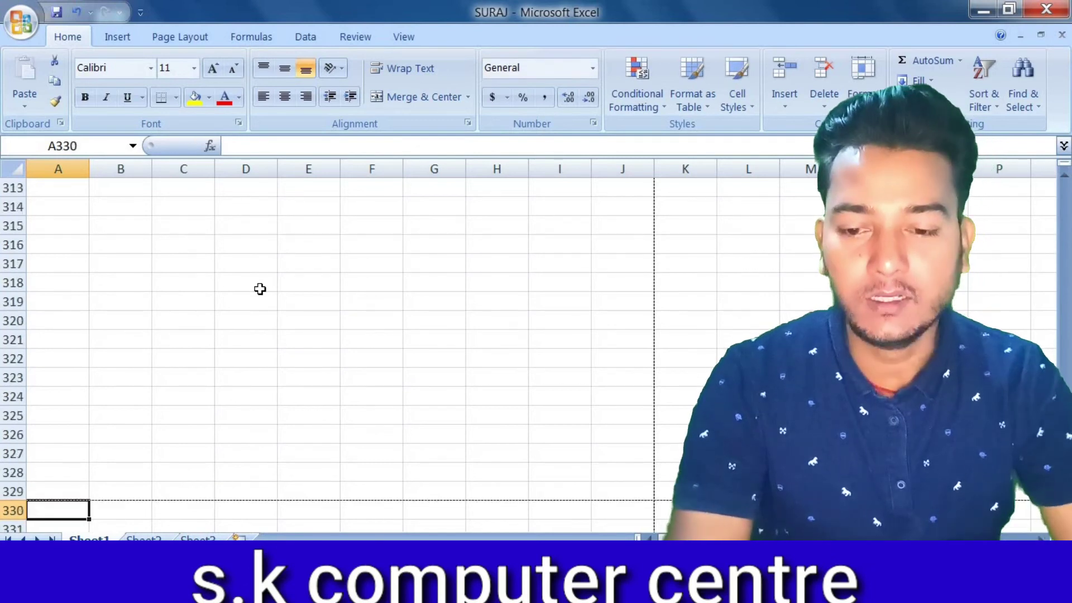
key(Down)
key(Down)
key(Down)
text(S)
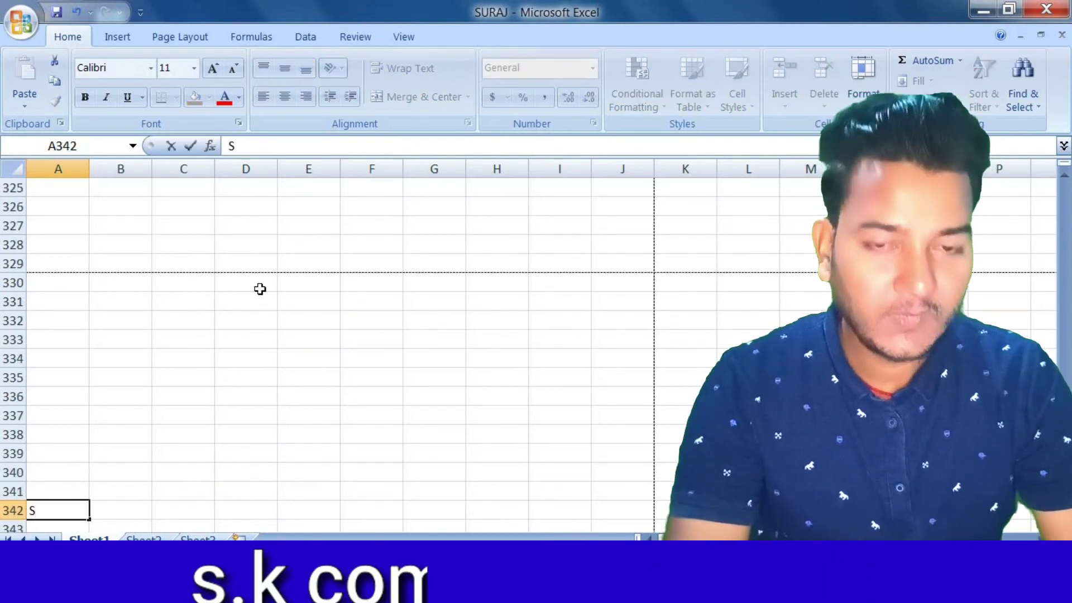
scroll(260, 289, up, 6)
scroll(260, 289, up, 15)
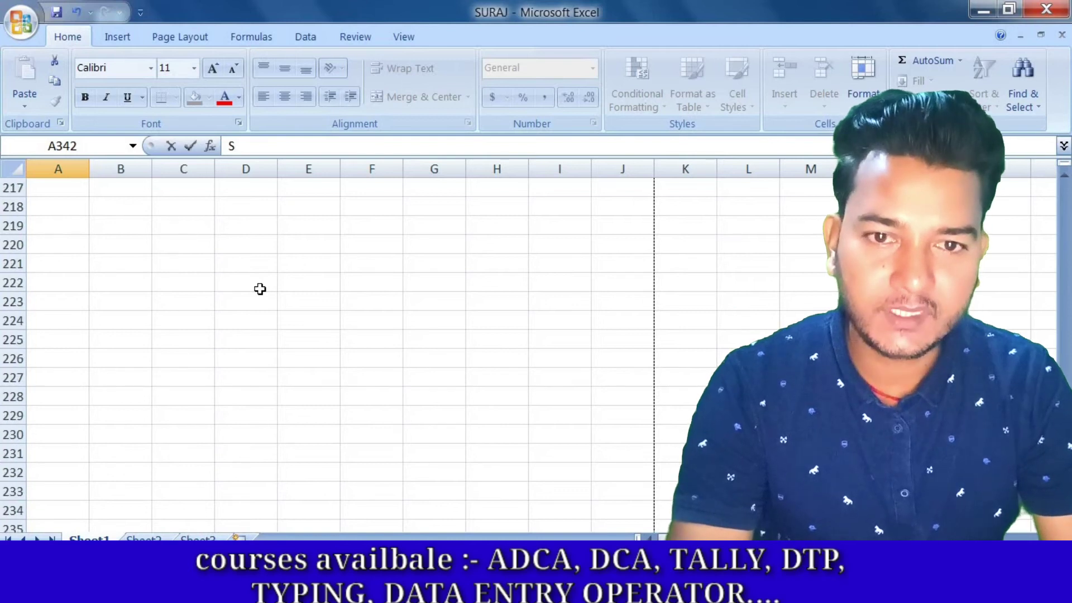
scroll(260, 289, up, 13)
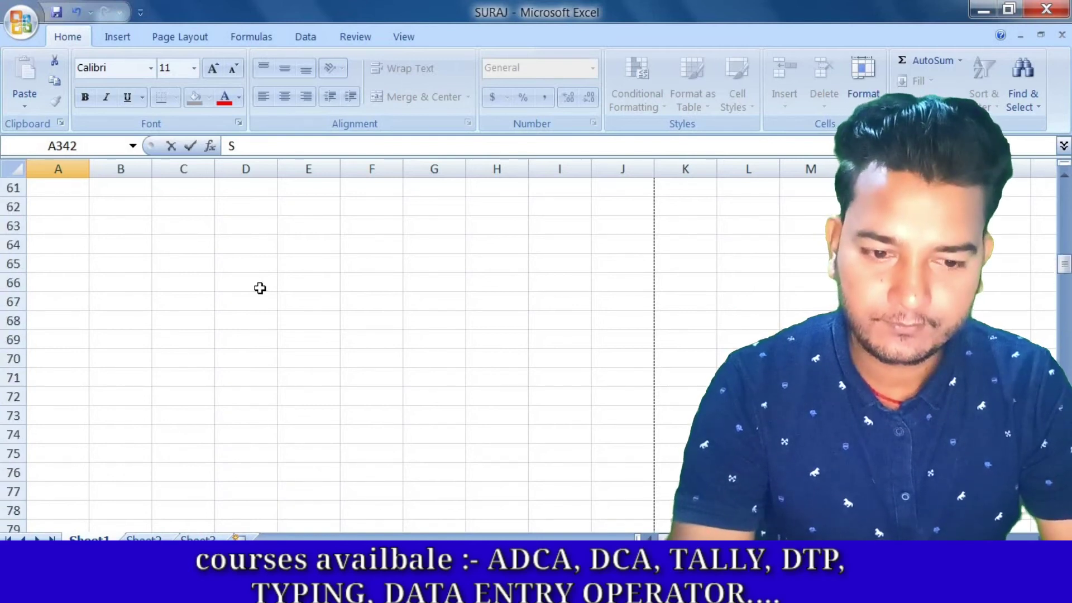
scroll(260, 288, up, 10)
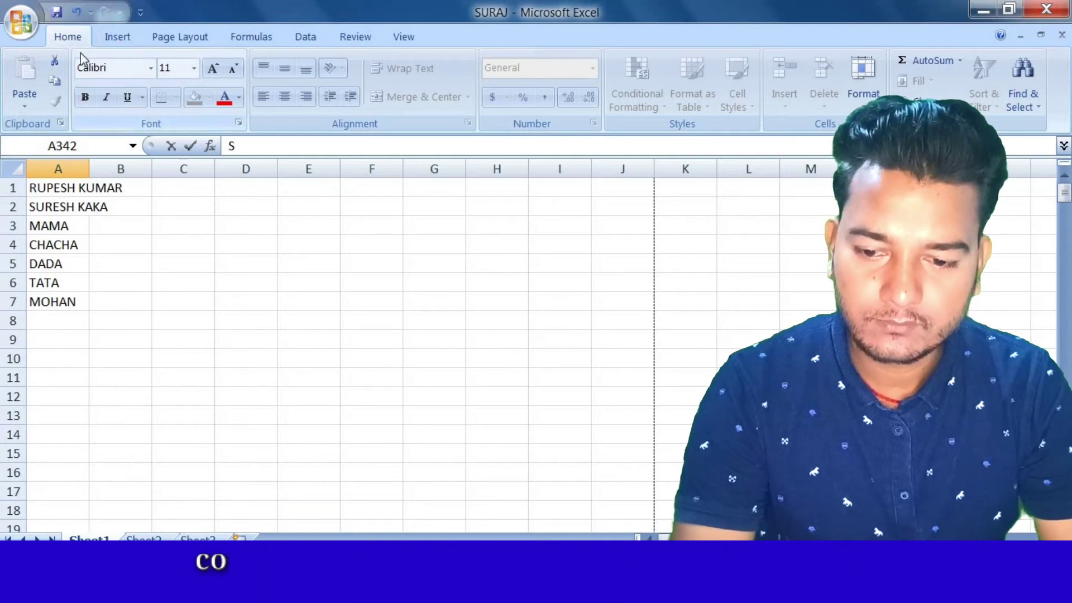
Commit the entry in A342 by selecting cell D7
click(28, 26)
mouse_move(58, 192)
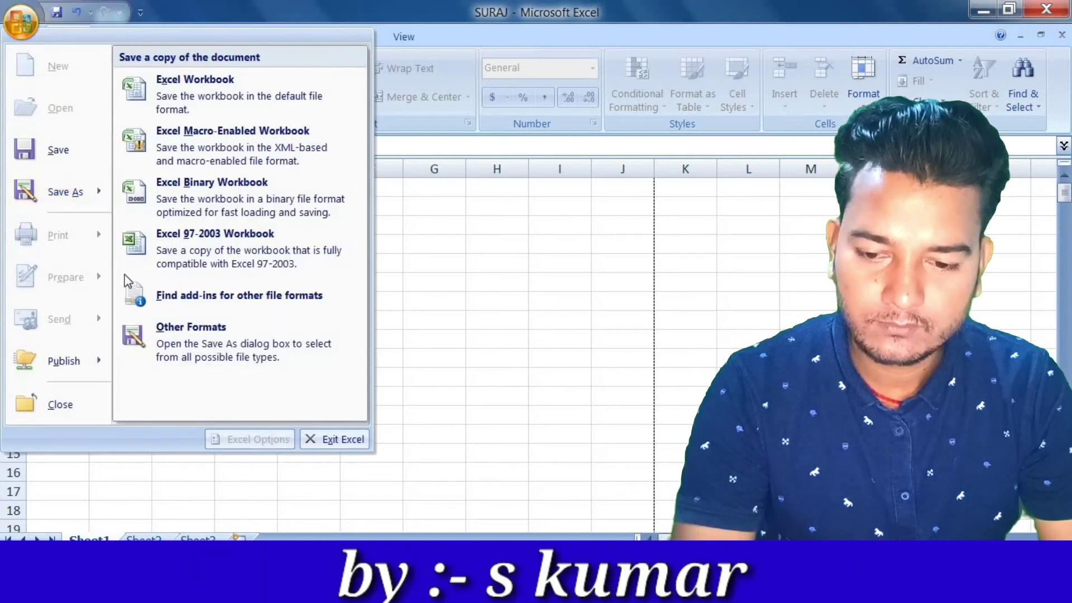
click(555, 293)
click(246, 302)
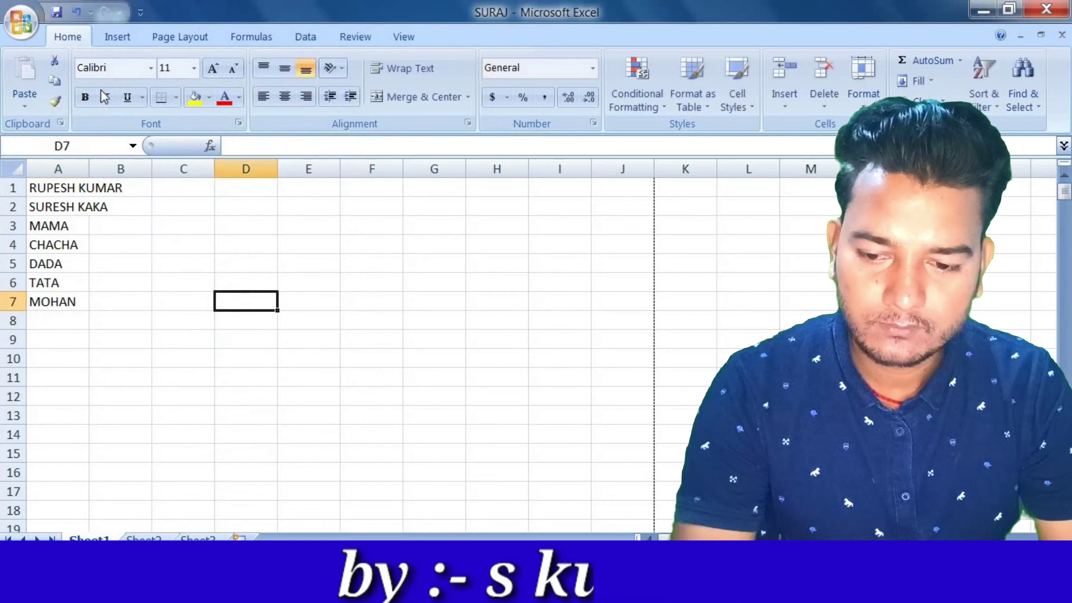
Print-preview the eight-page sheet, page forward and back, show margins, then close the preview
click(22, 36)
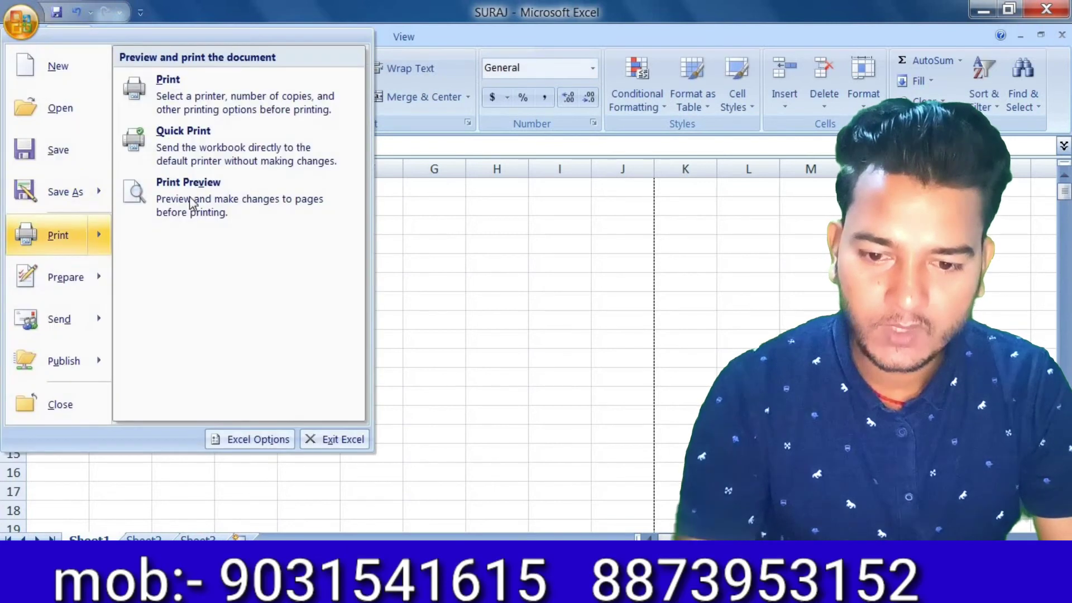
click(198, 195)
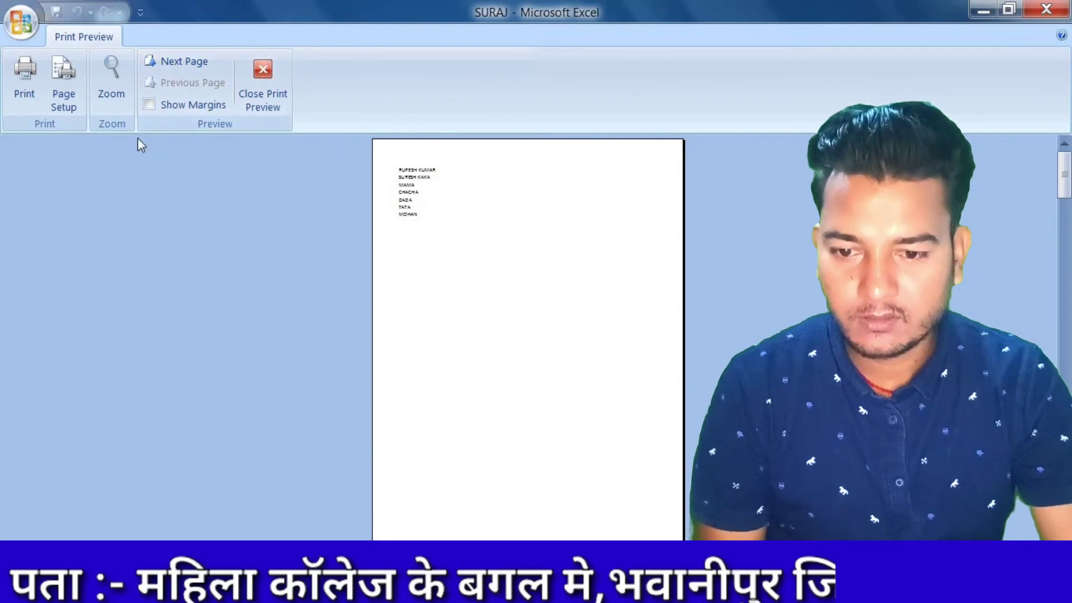
click(167, 62)
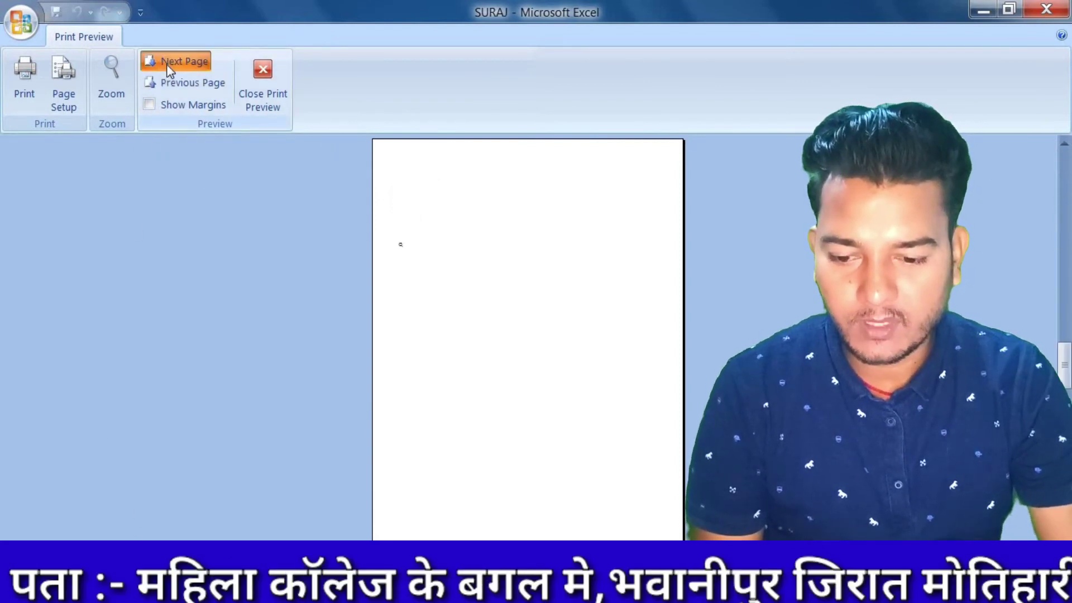
click(192, 84)
click(206, 104)
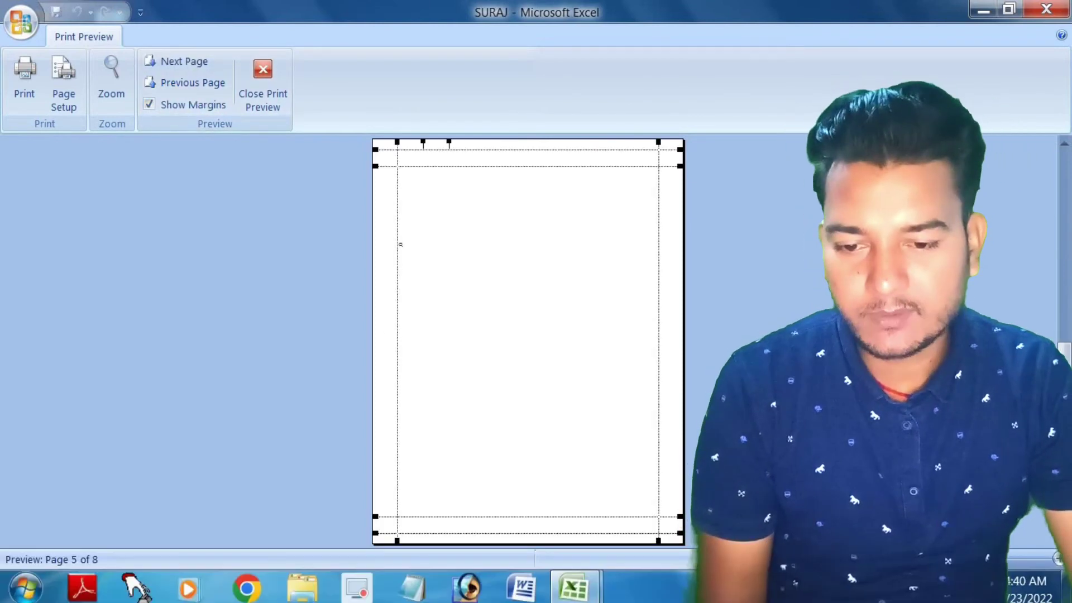
click(262, 89)
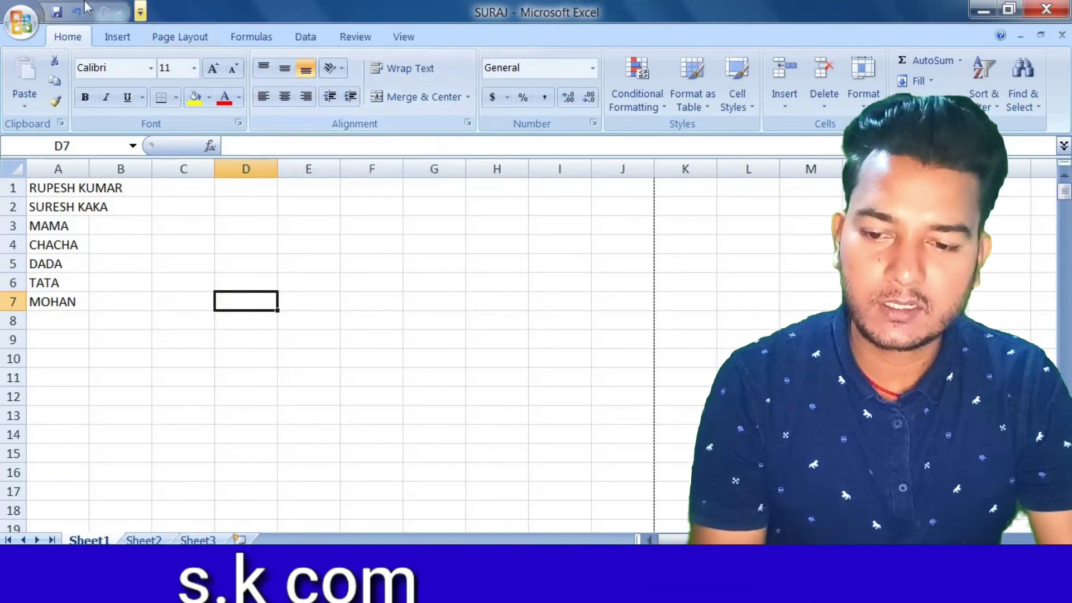
Close SURAJ.xlsx from the Office menu, discarding its unsaved changes
click(19, 26)
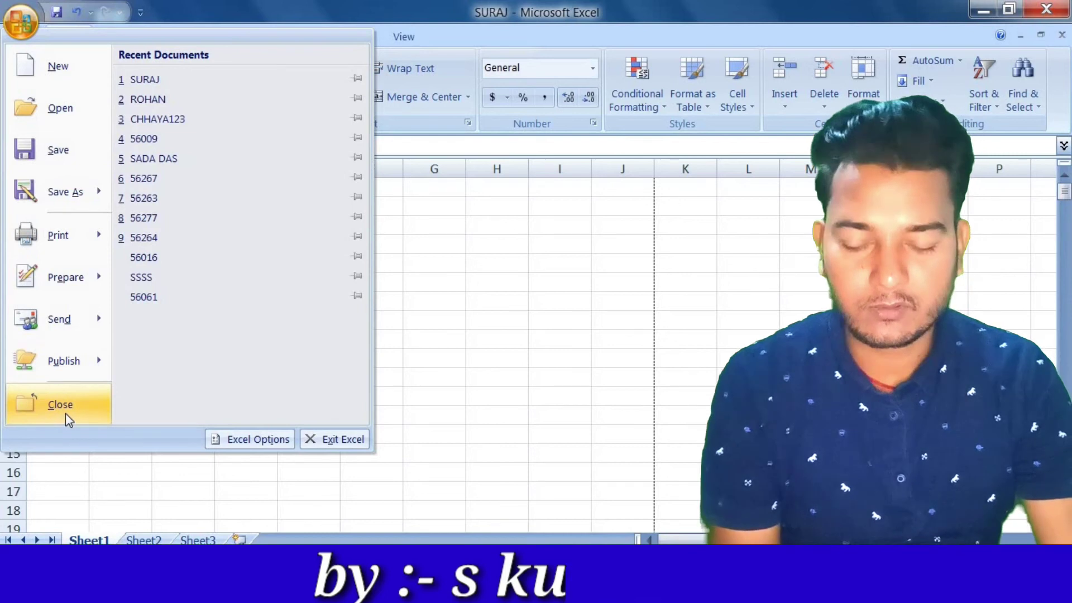
click(71, 408)
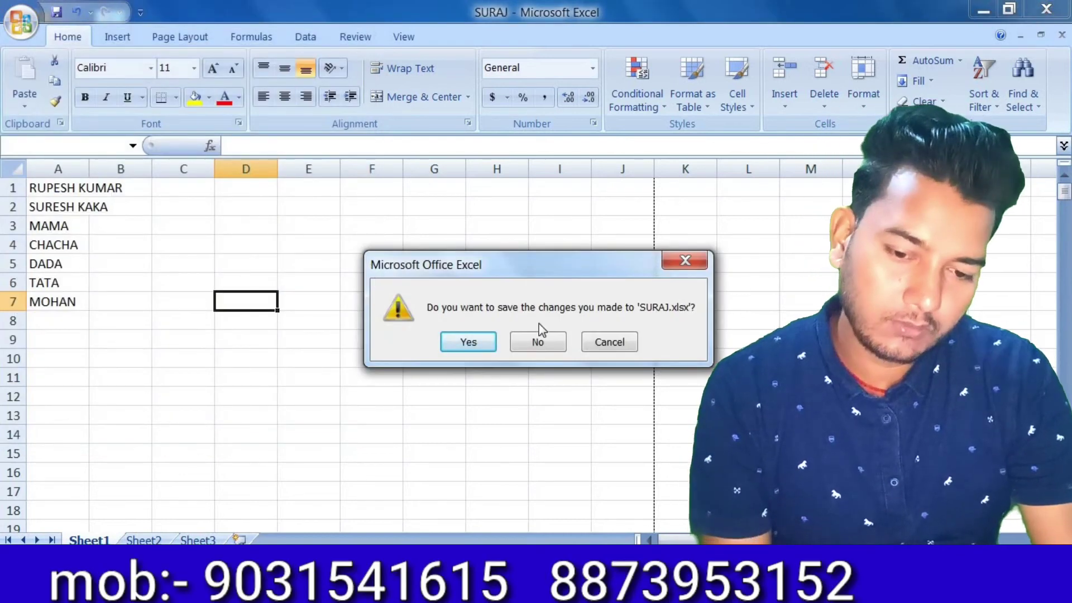
click(473, 343)
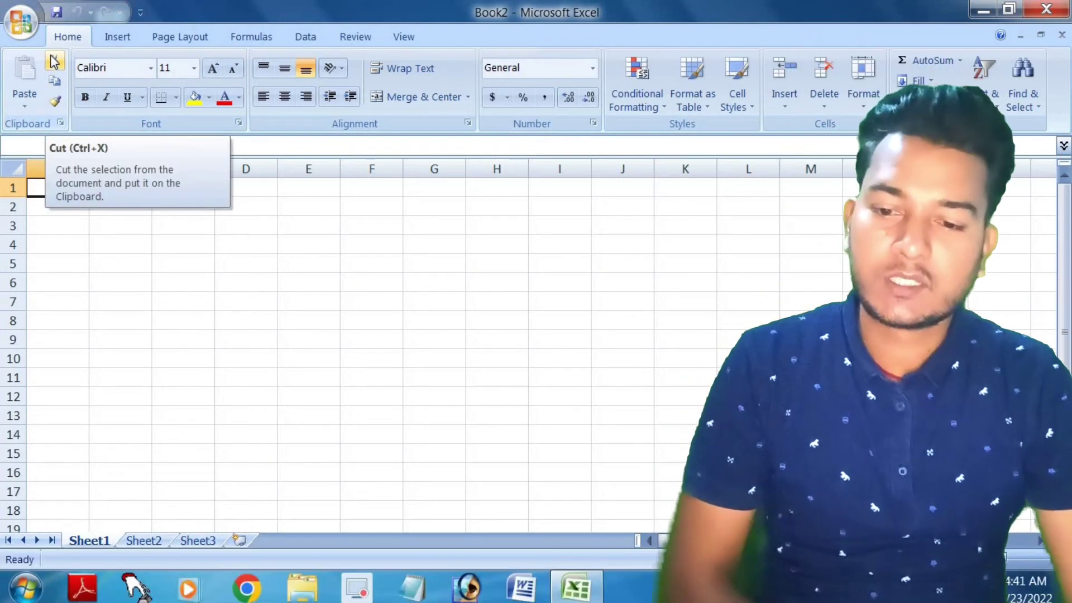
click(126, 36)
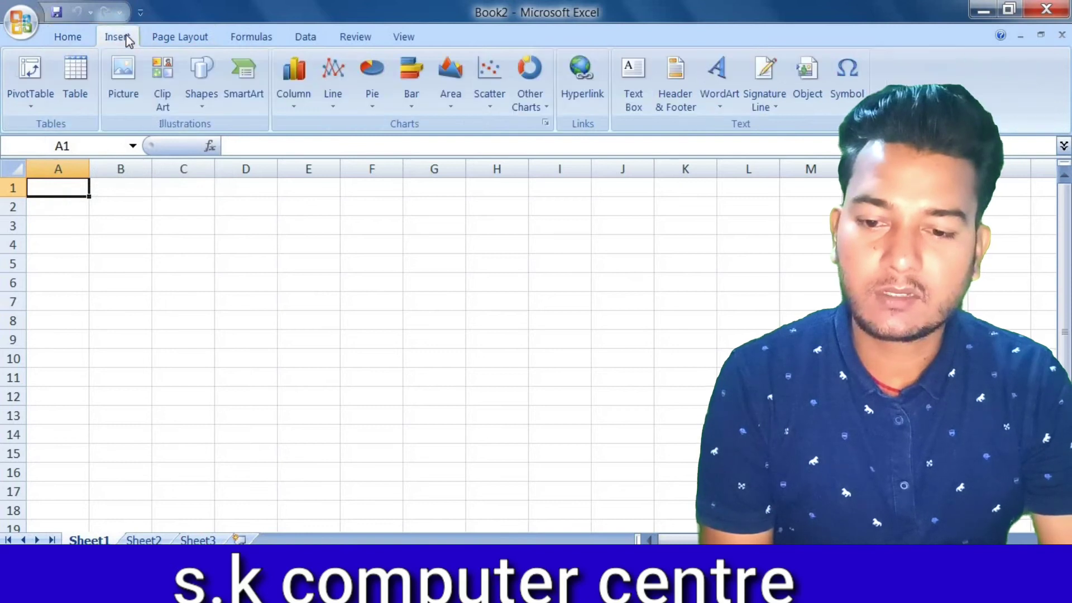
click(184, 37)
click(254, 34)
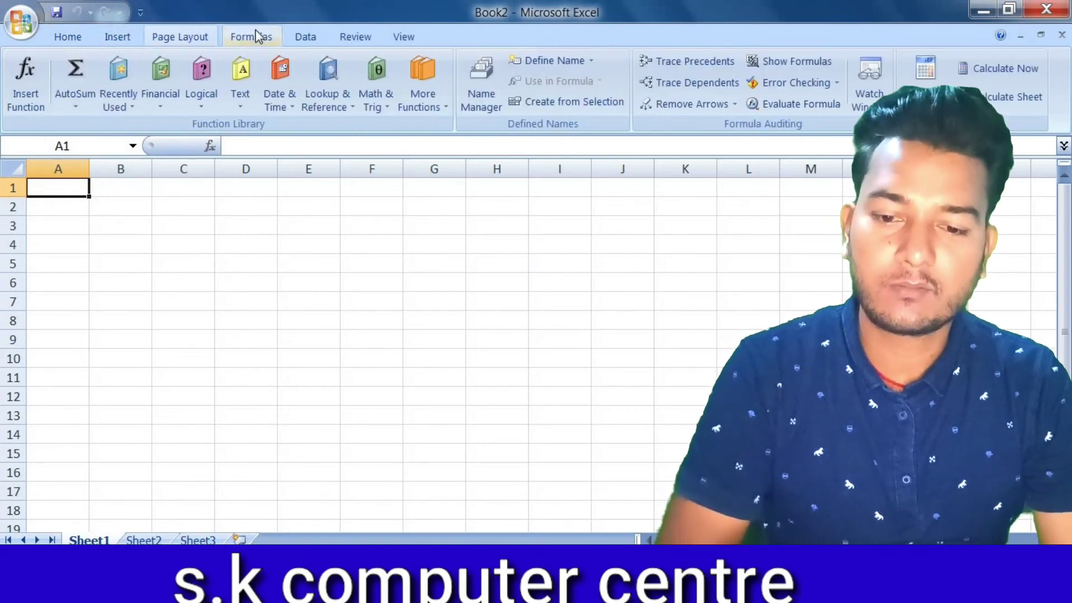
click(321, 36)
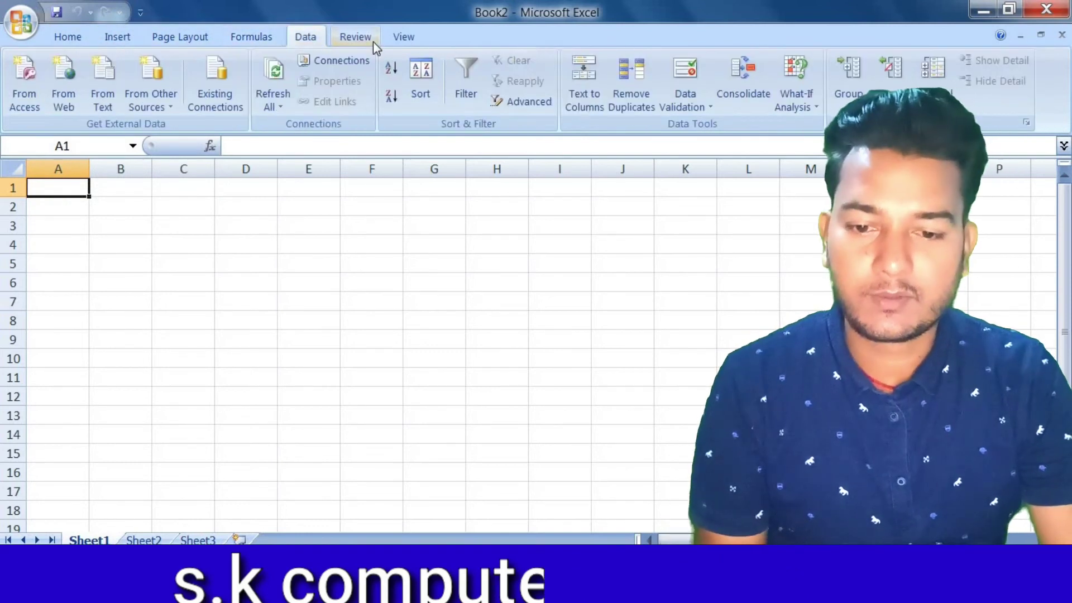
click(372, 41)
click(402, 37)
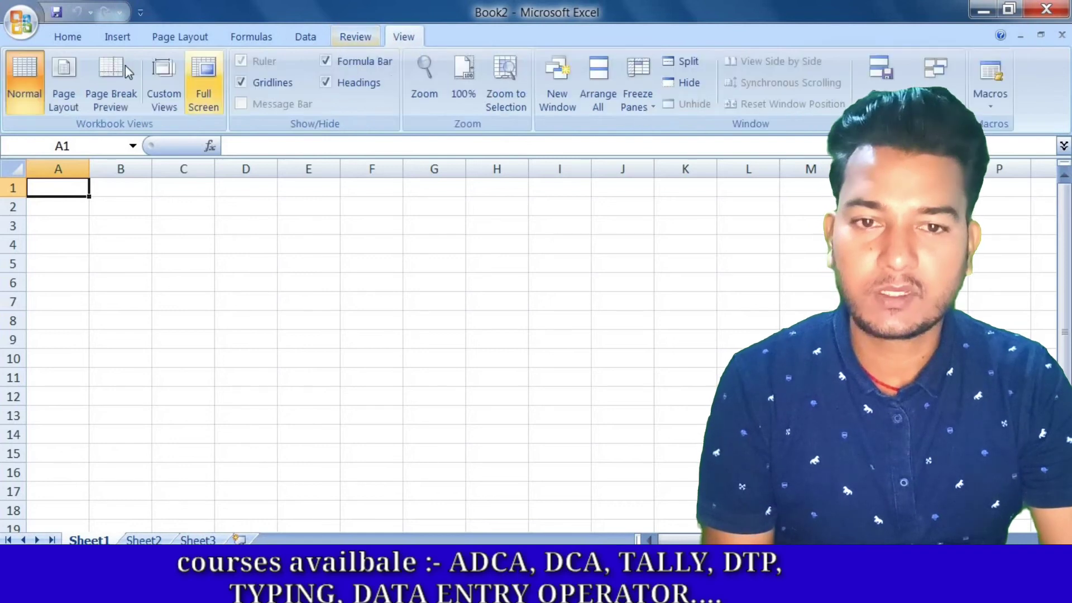
click(66, 42)
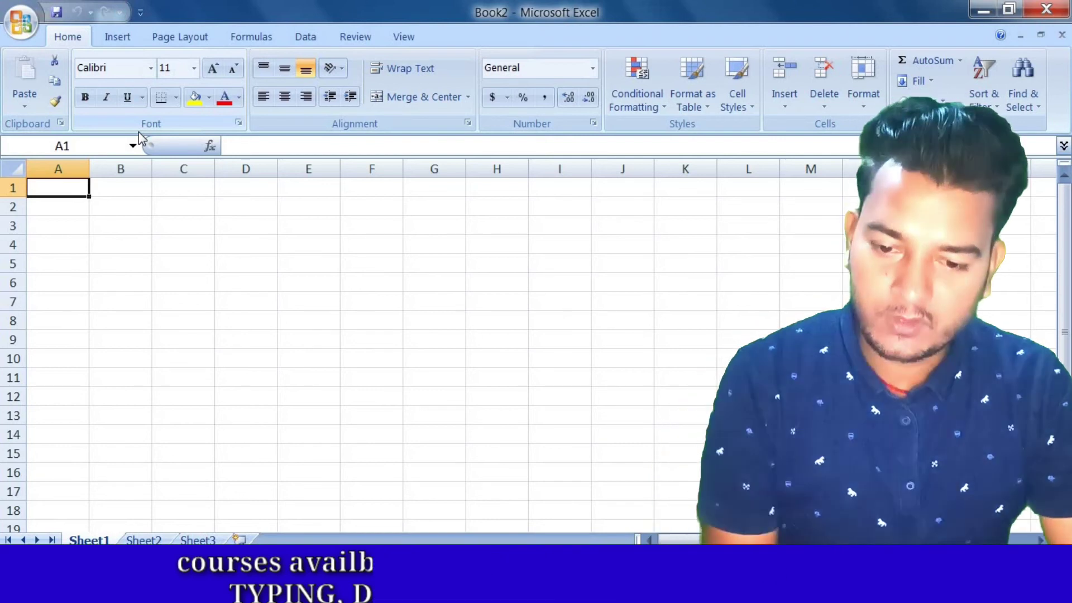
click(198, 243)
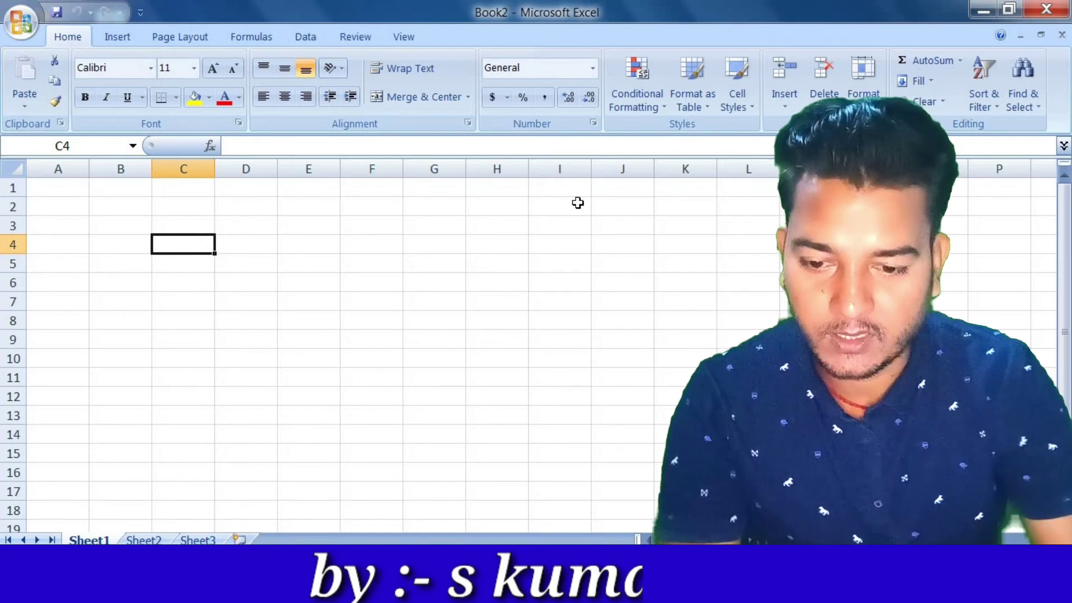
Type DADA in C4 and paste a copy of it into C7
text(DADA)
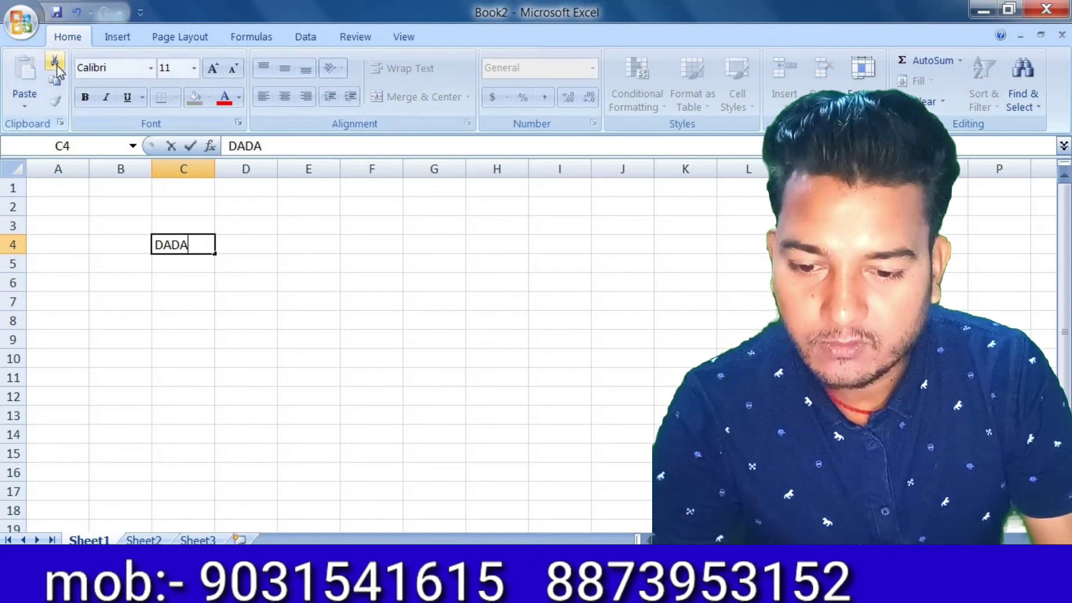
drag(189, 244, 134, 241)
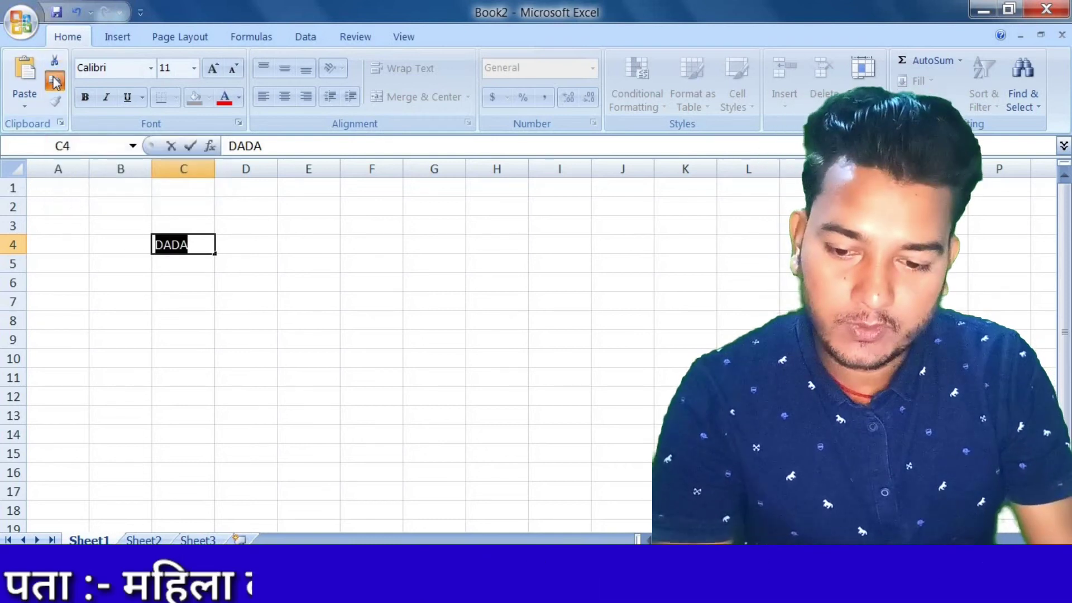
click(176, 302)
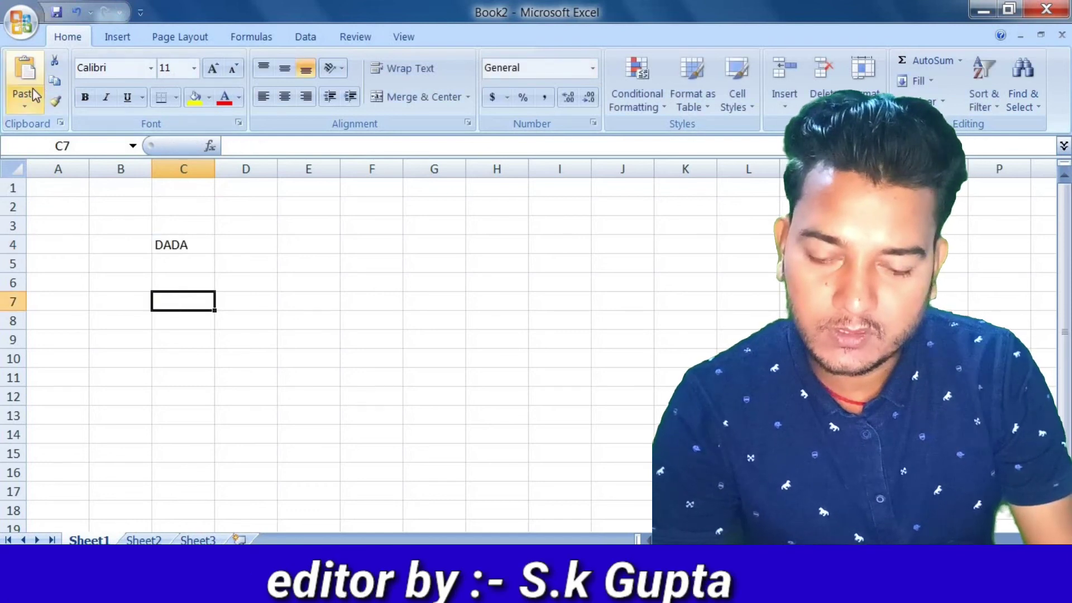
click(25, 68)
Cut DADA out of C4 and paste it into E9
click(281, 302)
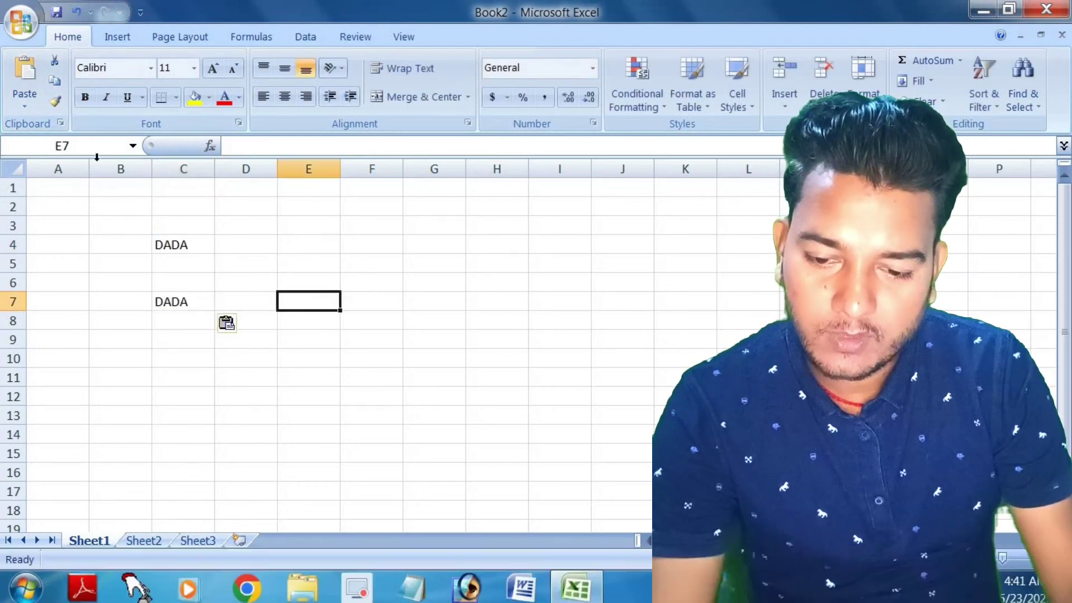
click(190, 246)
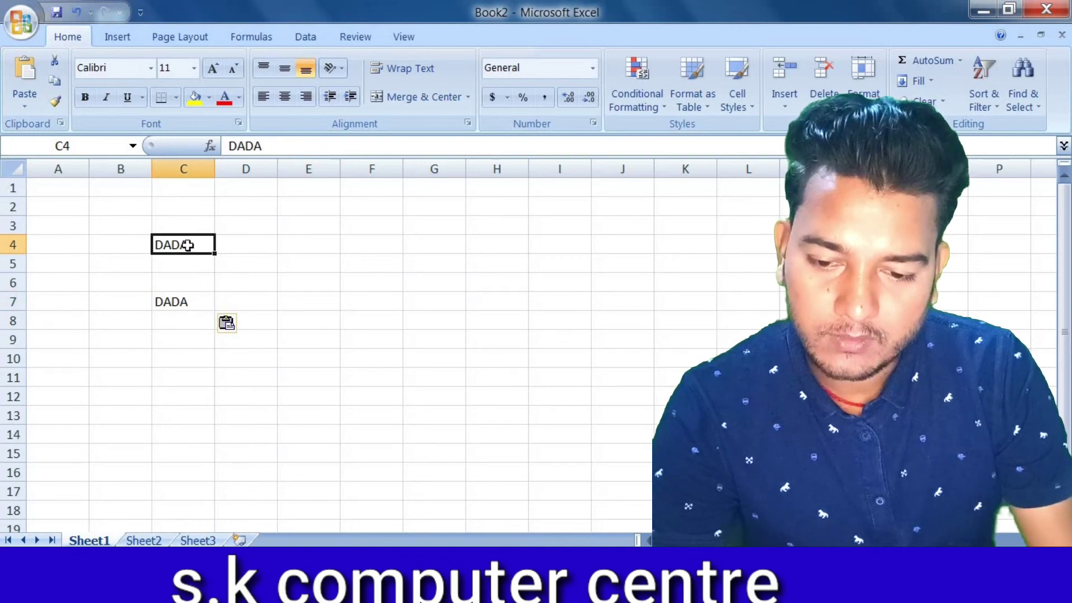
double_click(190, 246)
drag(160, 246, 152, 244)
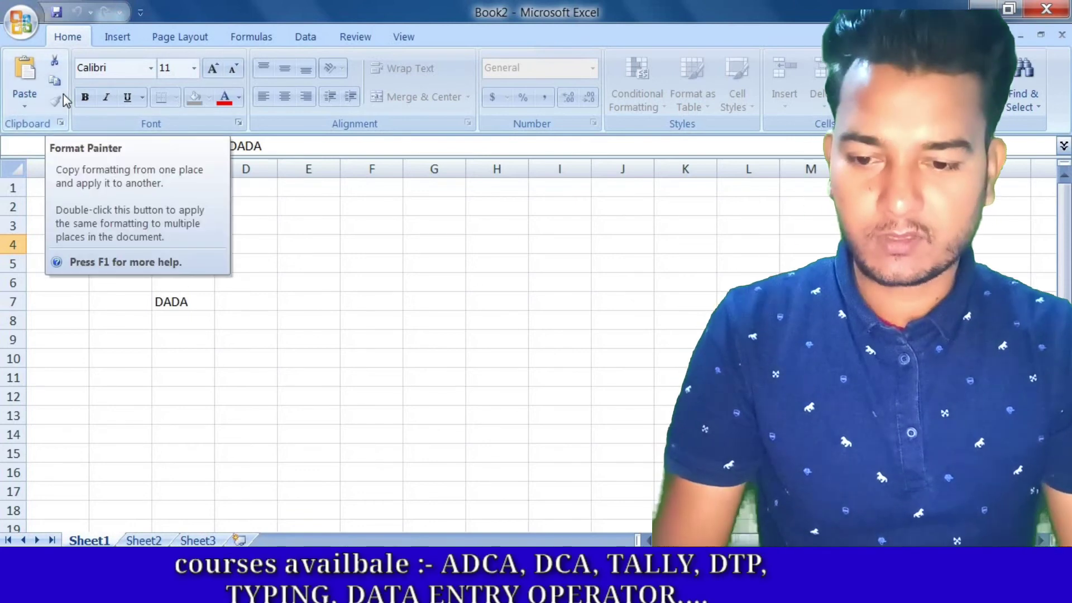
click(54, 62)
click(309, 339)
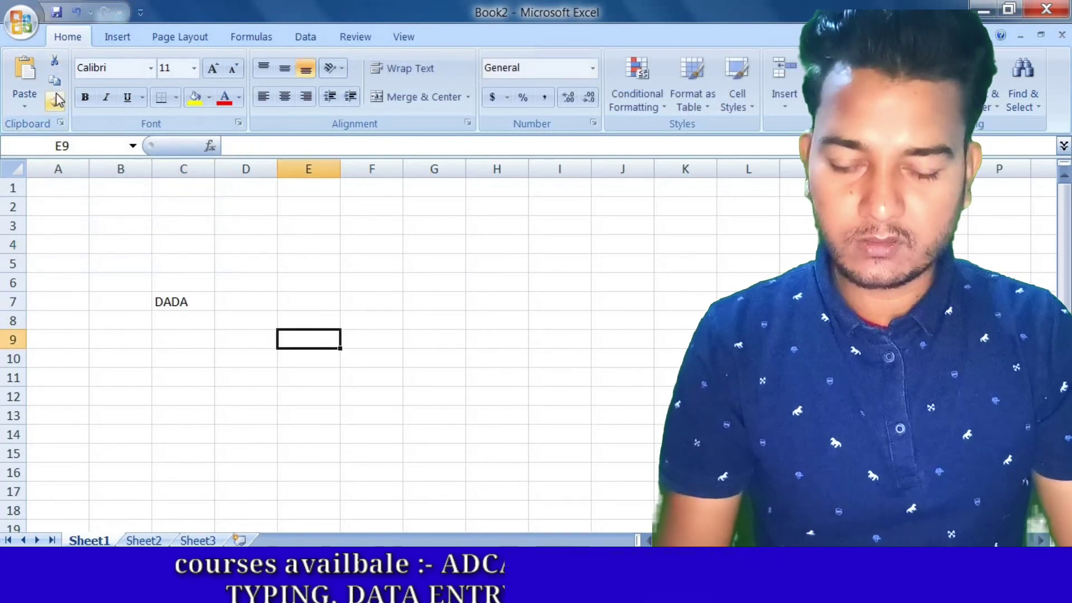
click(25, 70)
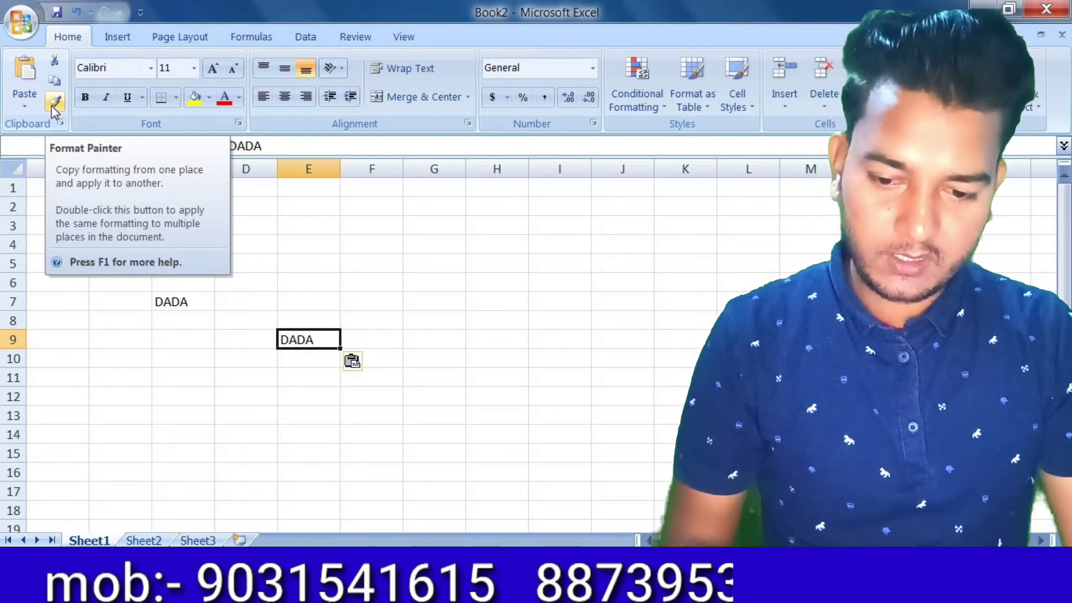
Delete DADA from C7, then restore it with undo
click(159, 298)
key(Delete)
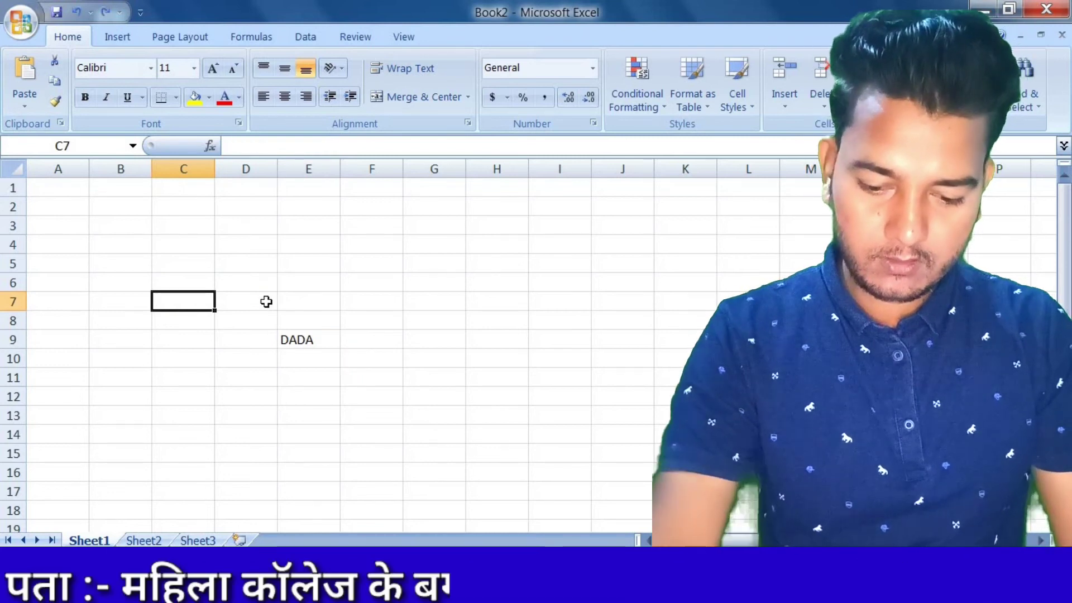
key(ctrl+v)
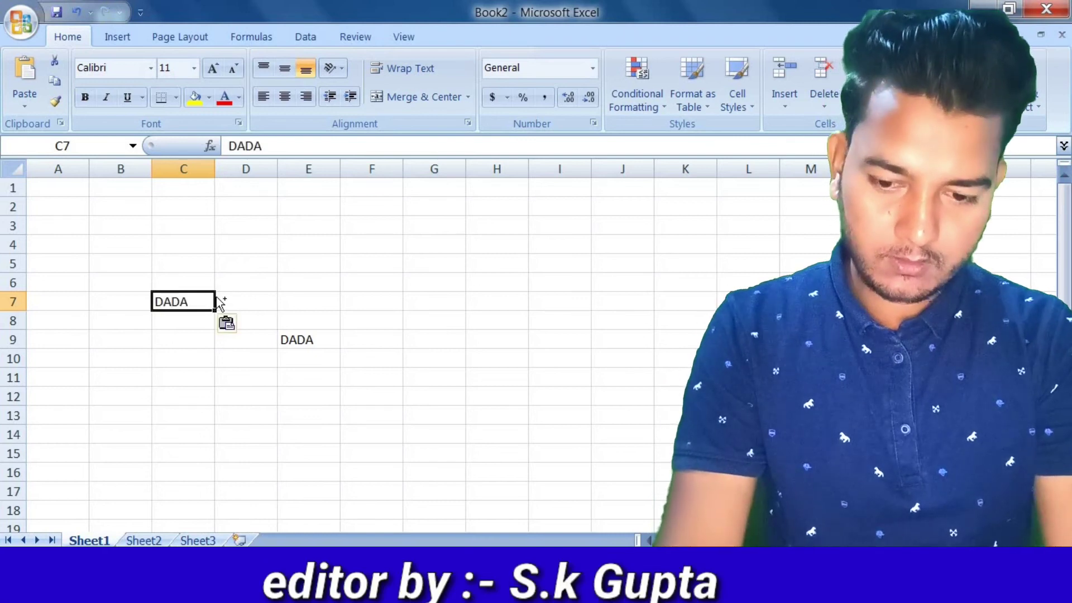
key(ctrl+z)
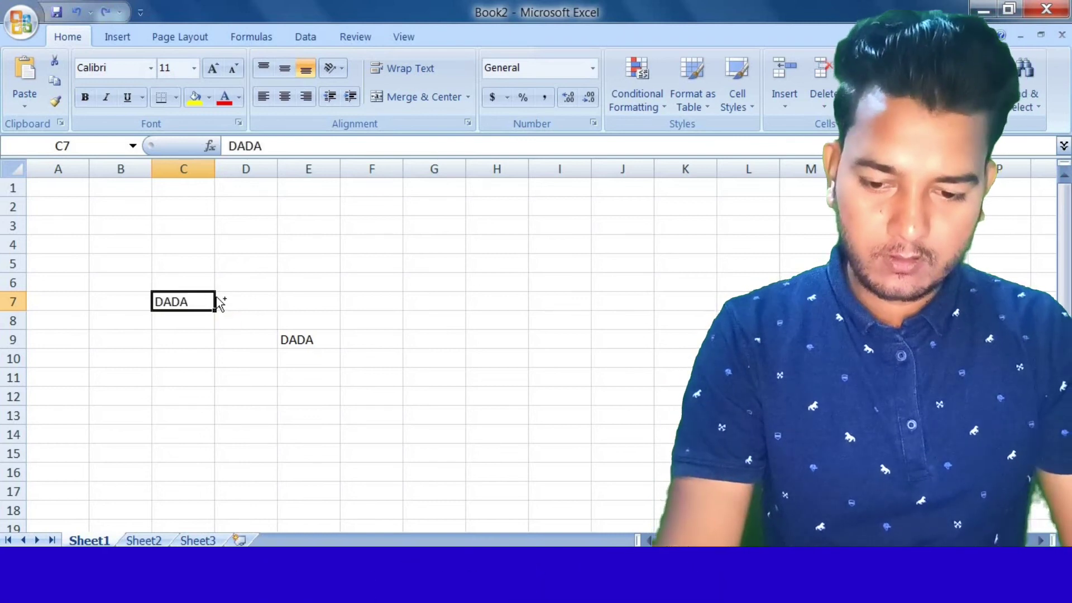
Enlarge the DADA text in C7 to font size 28 with Grow Font
double_click(197, 307)
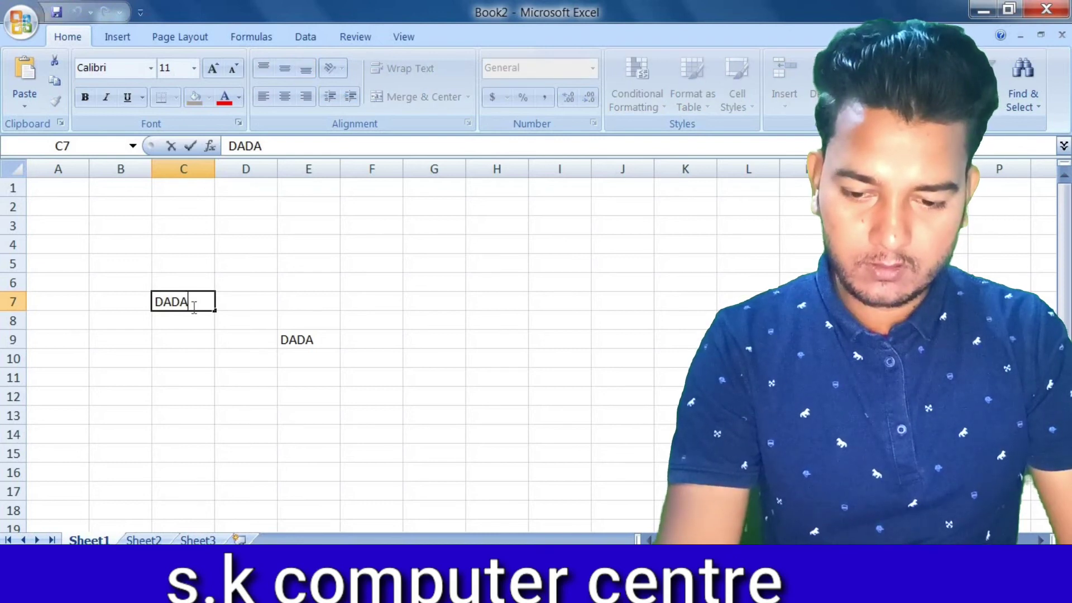
key(Escape)
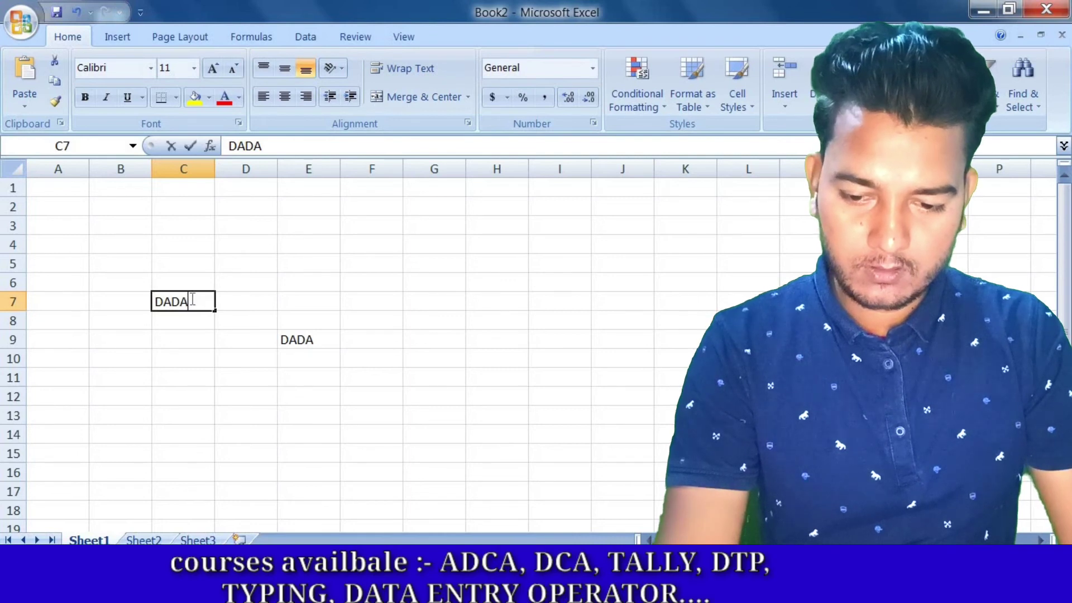
double_click(192, 299)
drag(211, 299, 139, 304)
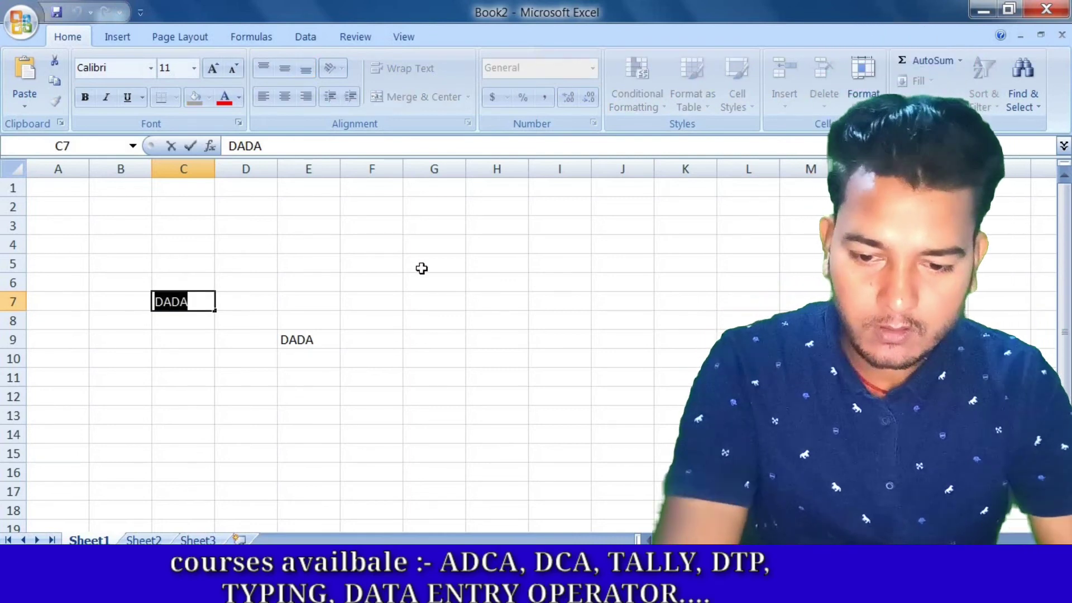
click(213, 69)
click(213, 69)
click(212, 69)
click(213, 68)
click(212, 69)
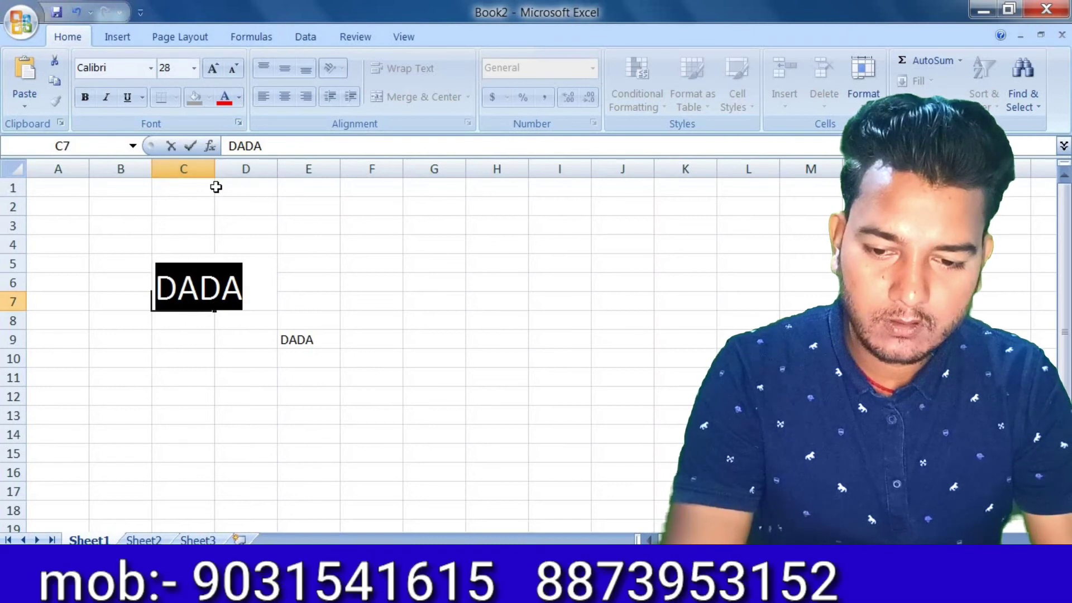
click(204, 241)
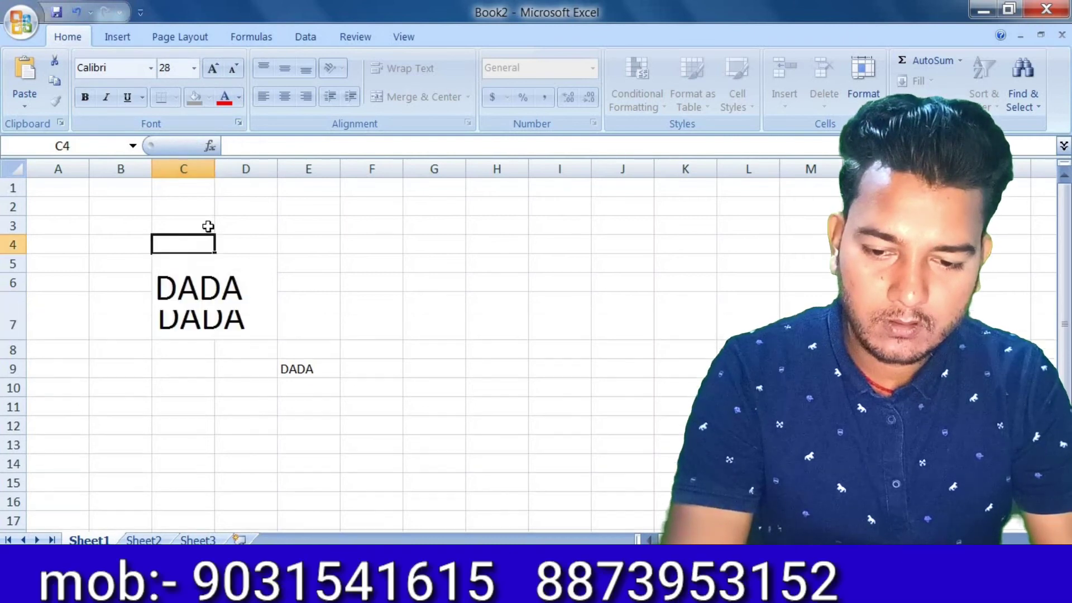
Autofit column C to the large DADA and reselect C7
double_click(212, 163)
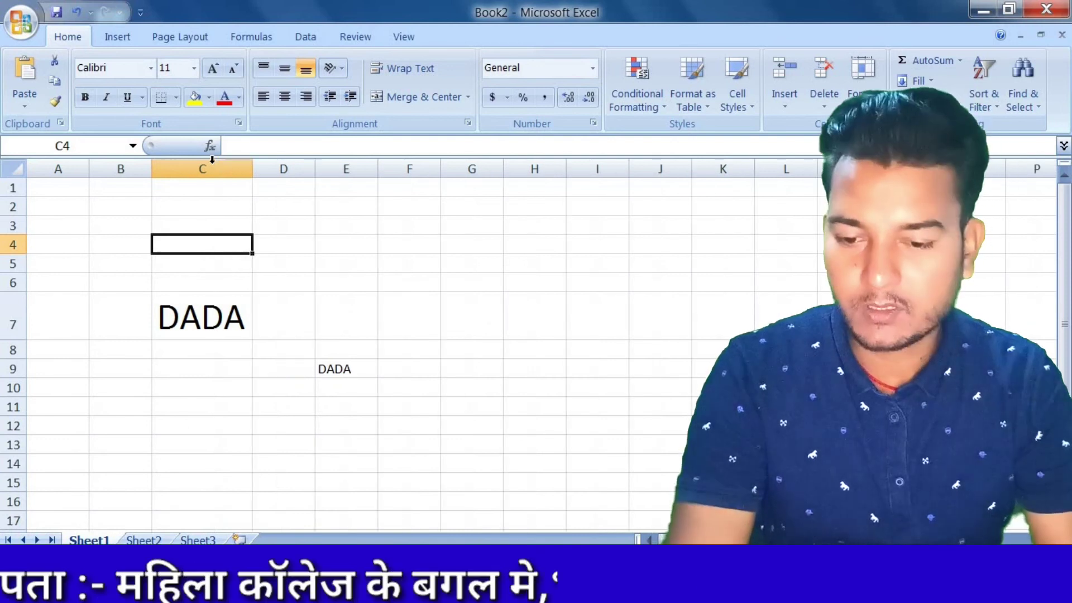
click(189, 325)
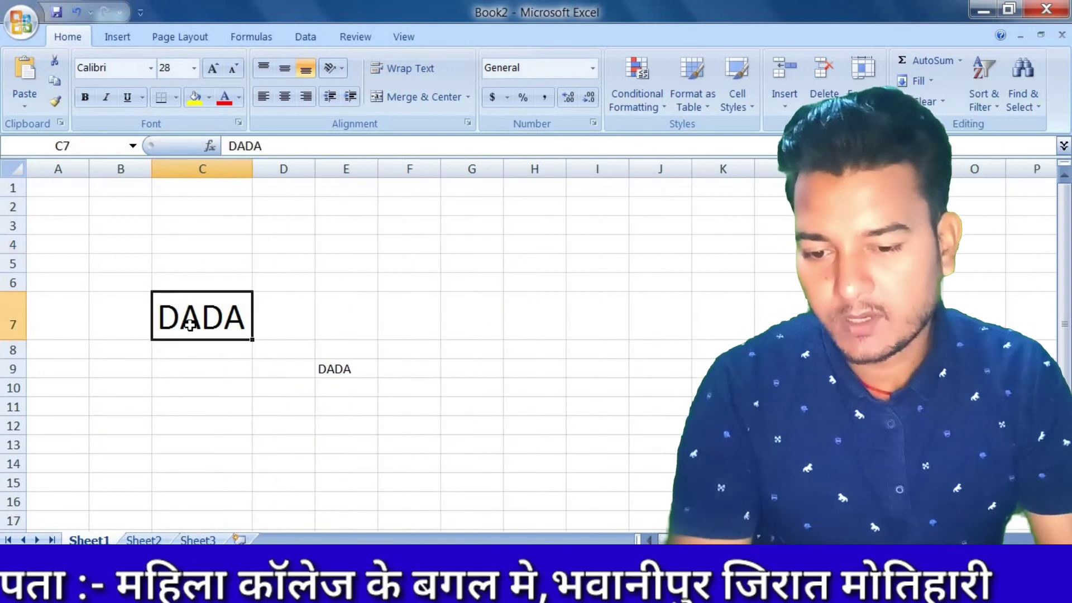
click(151, 68)
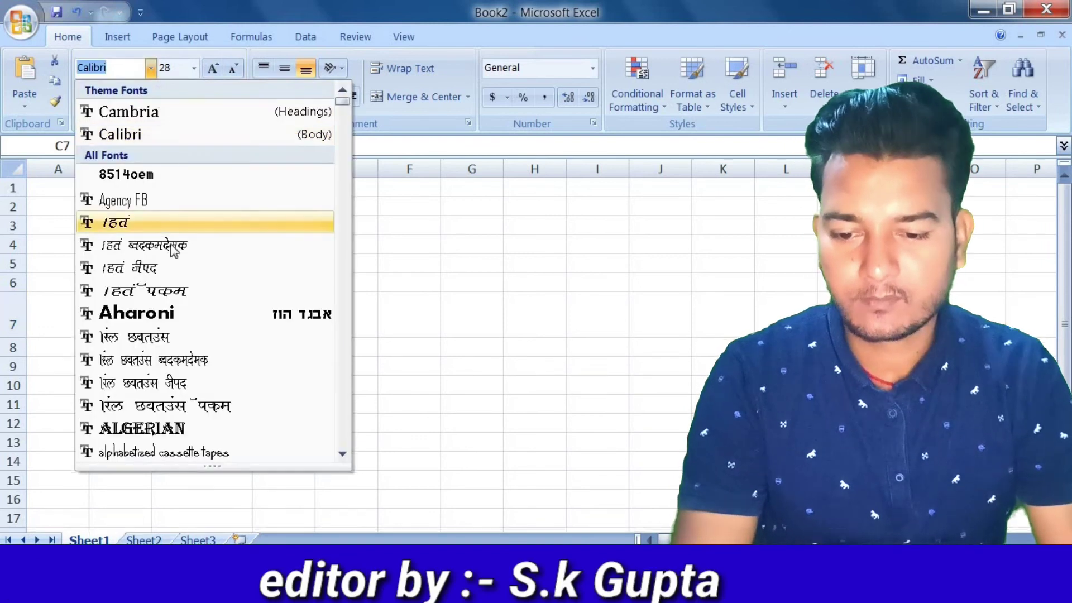
Apply the Gill Sans Ultra Bold font to DADA in C7
click(167, 244)
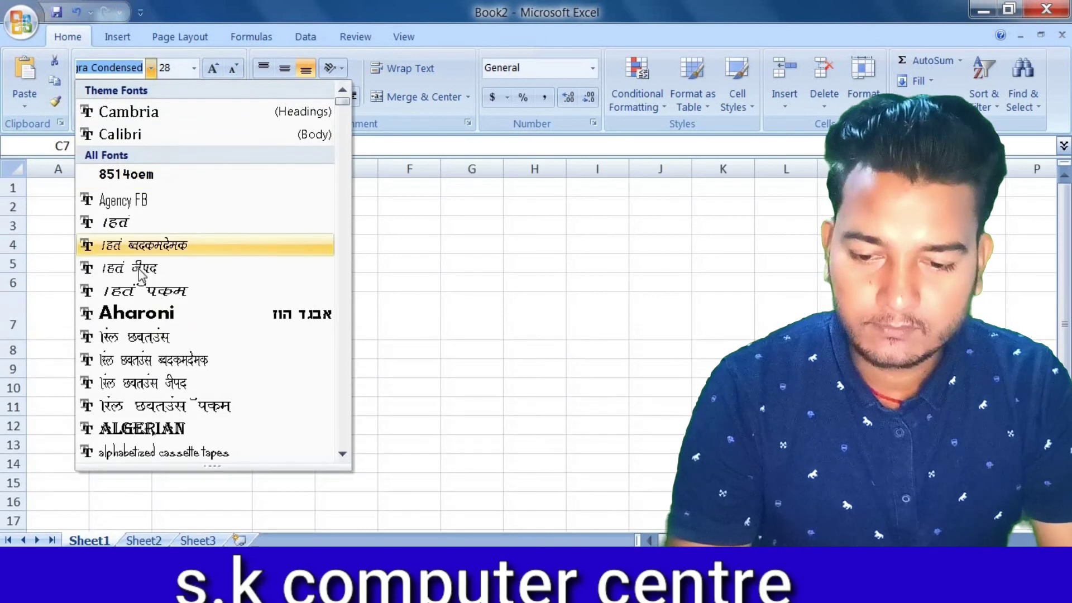
scroll(162, 242, down, 4)
scroll(167, 311, down, 6)
scroll(170, 316, down, 10)
scroll(170, 316, down, 5)
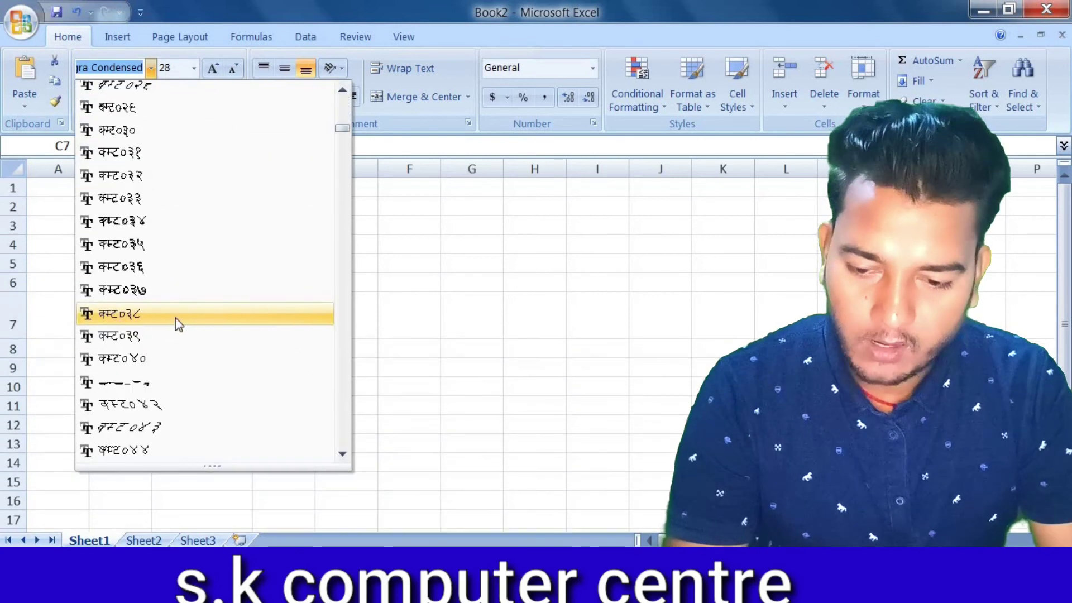
scroll(175, 316, down, 5)
scroll(175, 314, down, 5)
scroll(174, 376, down, 5)
scroll(181, 388, down, 5)
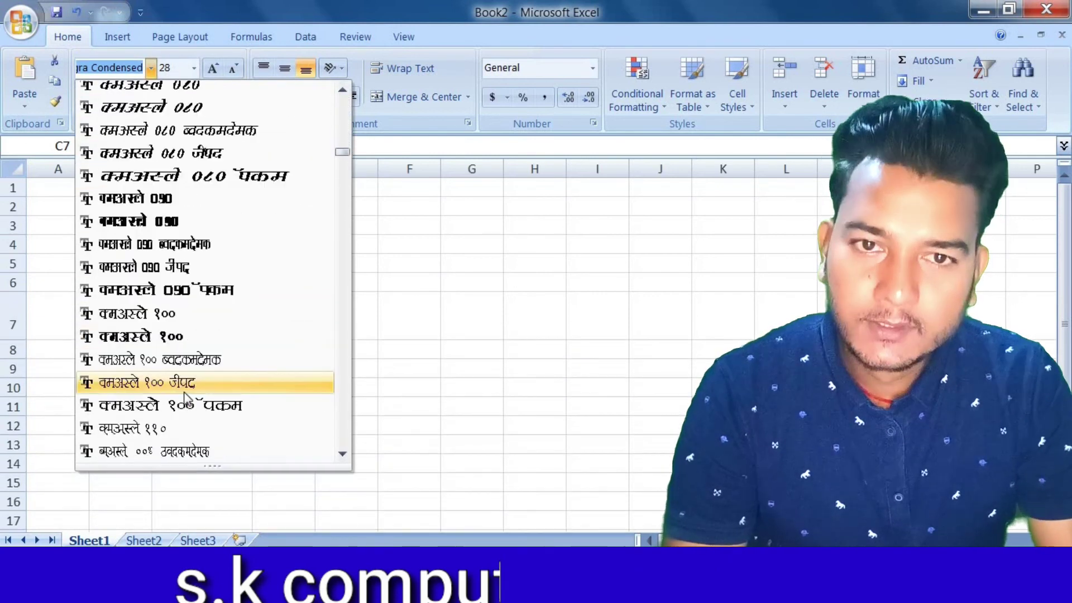
scroll(185, 393, down, 5)
scroll(187, 394, down, 5)
scroll(189, 394, down, 5)
scroll(190, 397, down, 5)
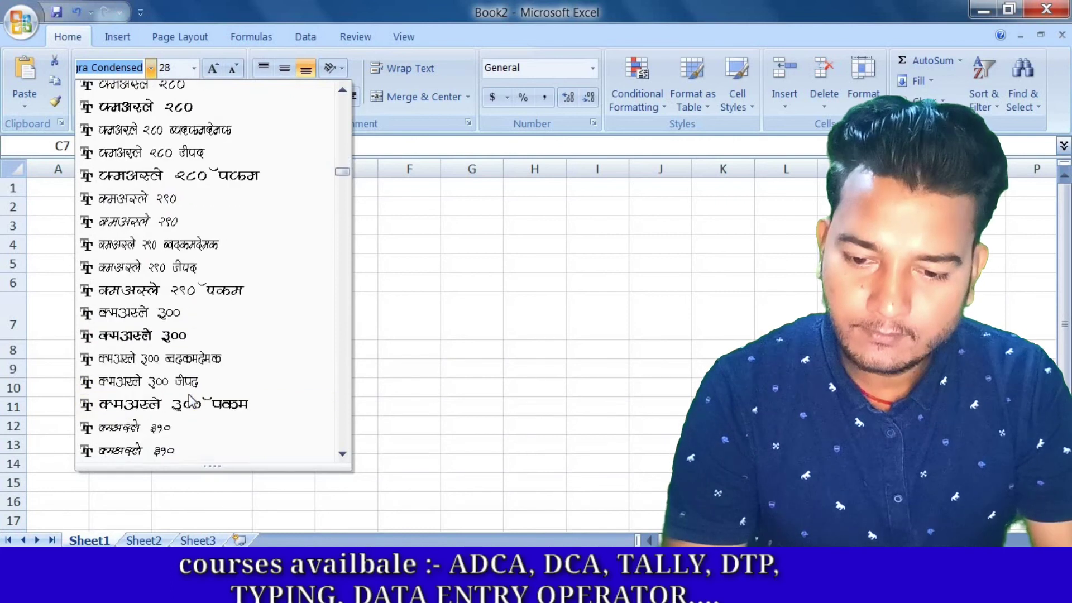
scroll(191, 399, down, 5)
scroll(195, 406, down, 5)
scroll(196, 403, down, 5)
scroll(199, 407, down, 10)
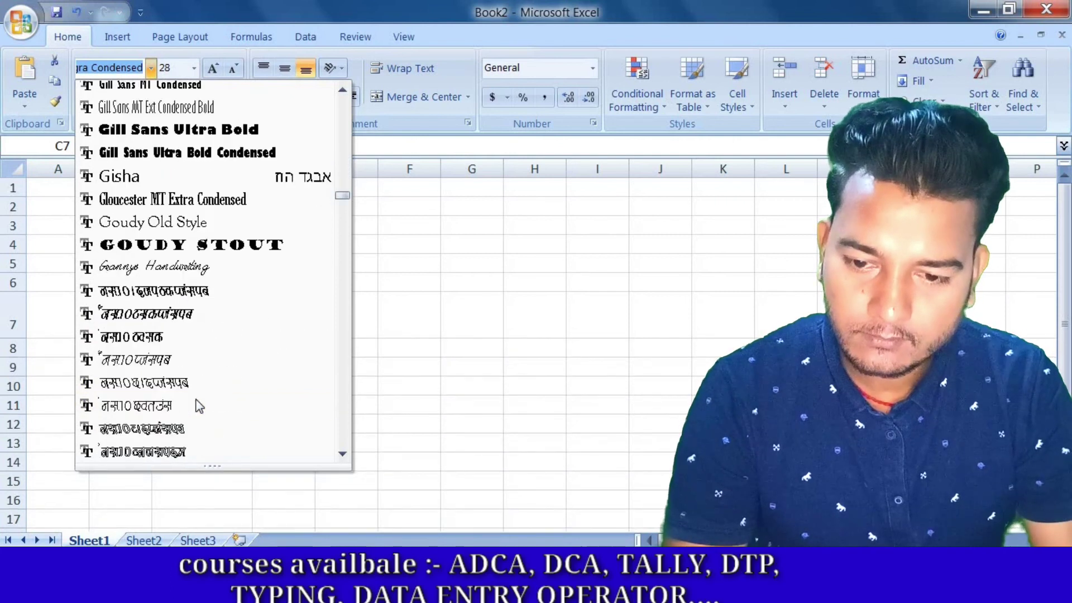
click(191, 131)
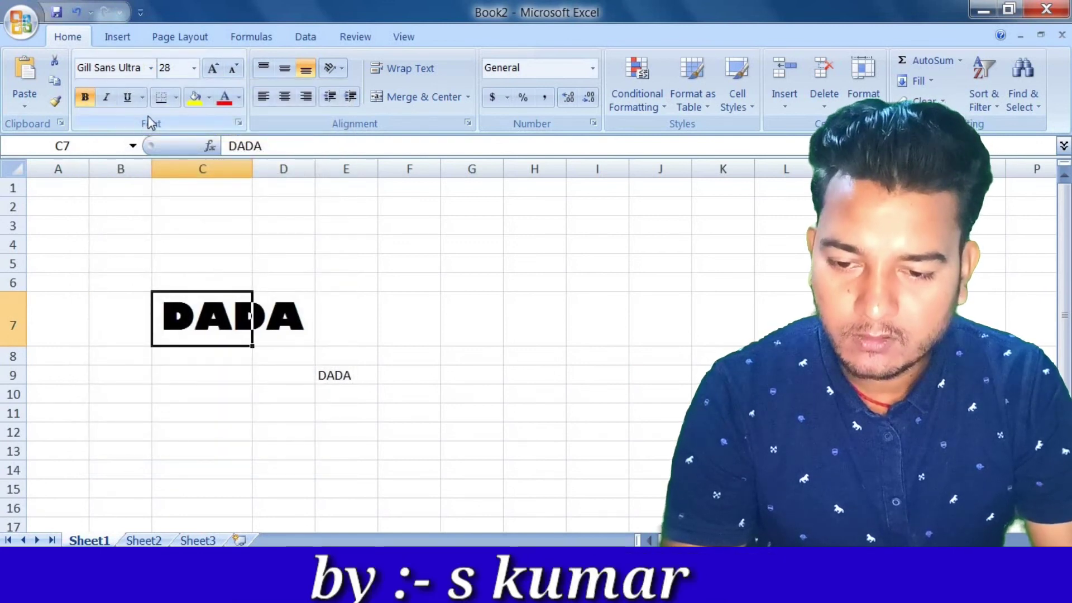
Fill C7 yellow, colour DADA red, and autofit column C to the word
click(196, 98)
click(239, 97)
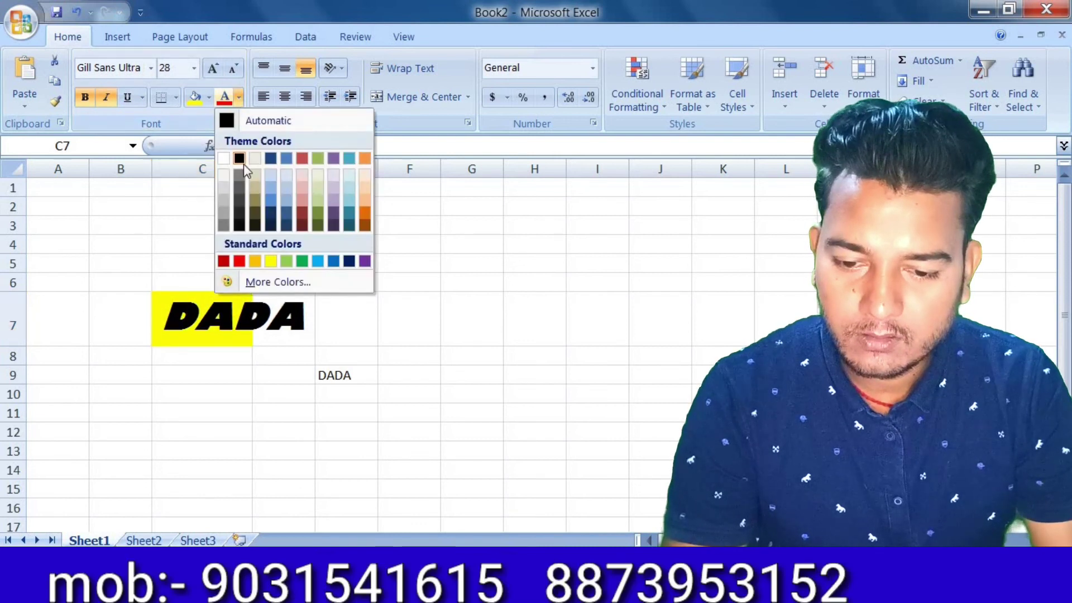
click(239, 260)
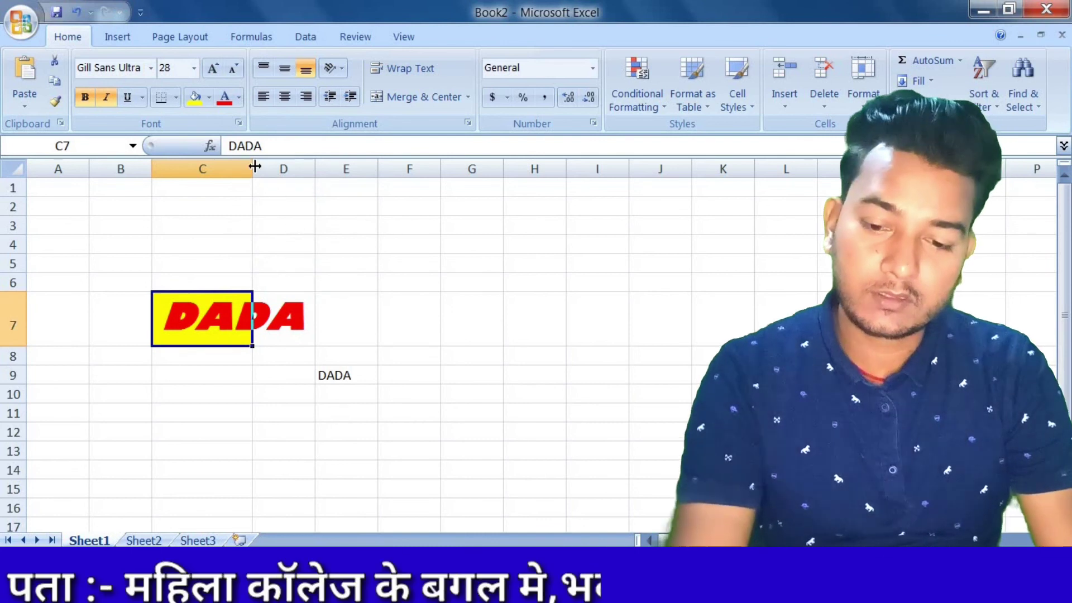
double_click(252, 168)
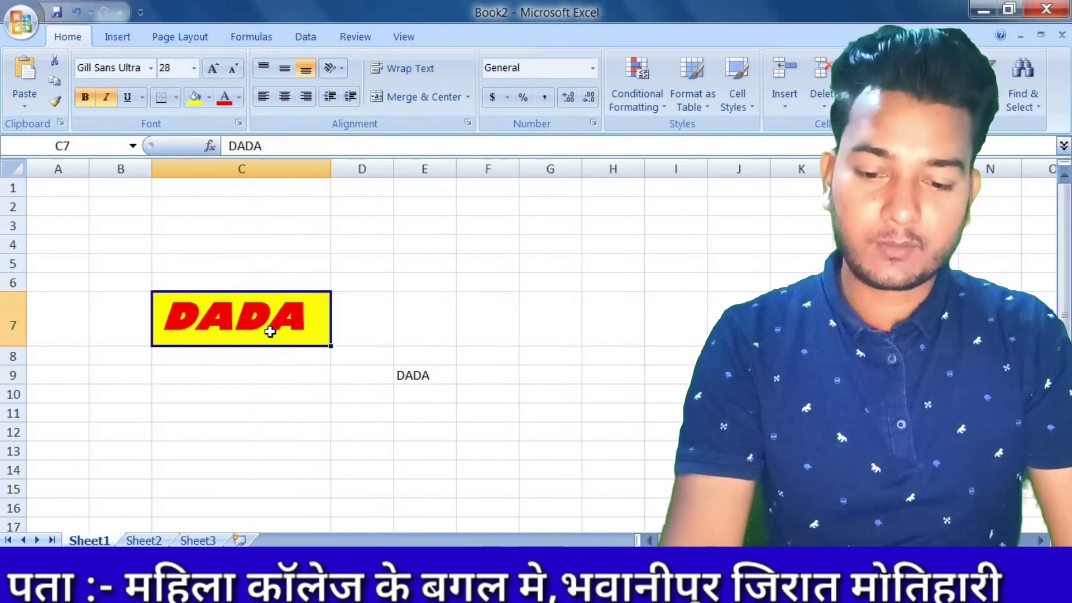
click(433, 373)
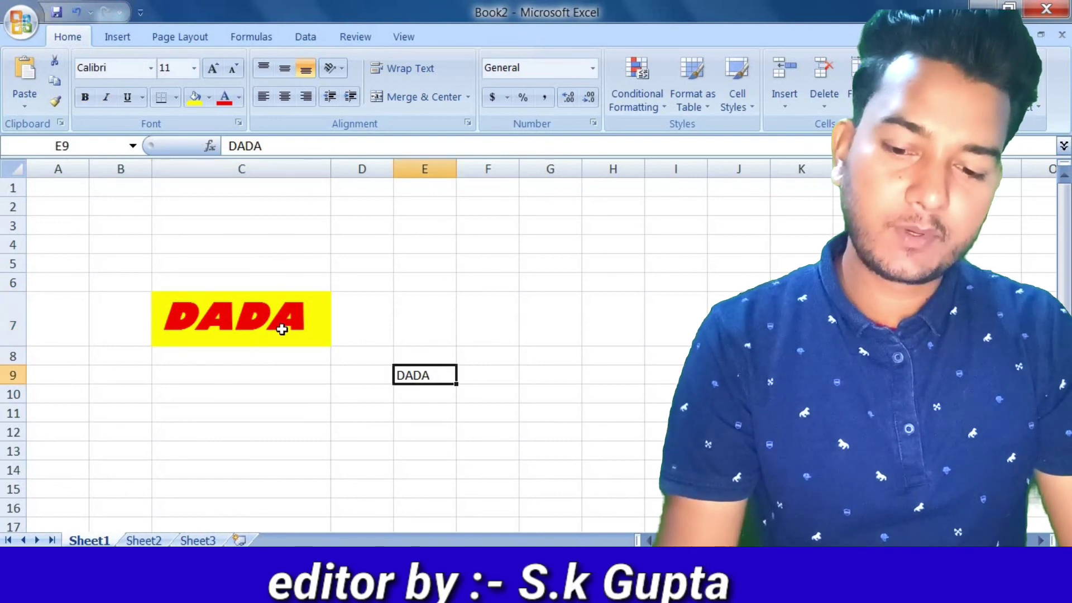
Format-paint C7's red-on-yellow DADA styling onto E9, widen column E to fit, and reselect C7
click(220, 323)
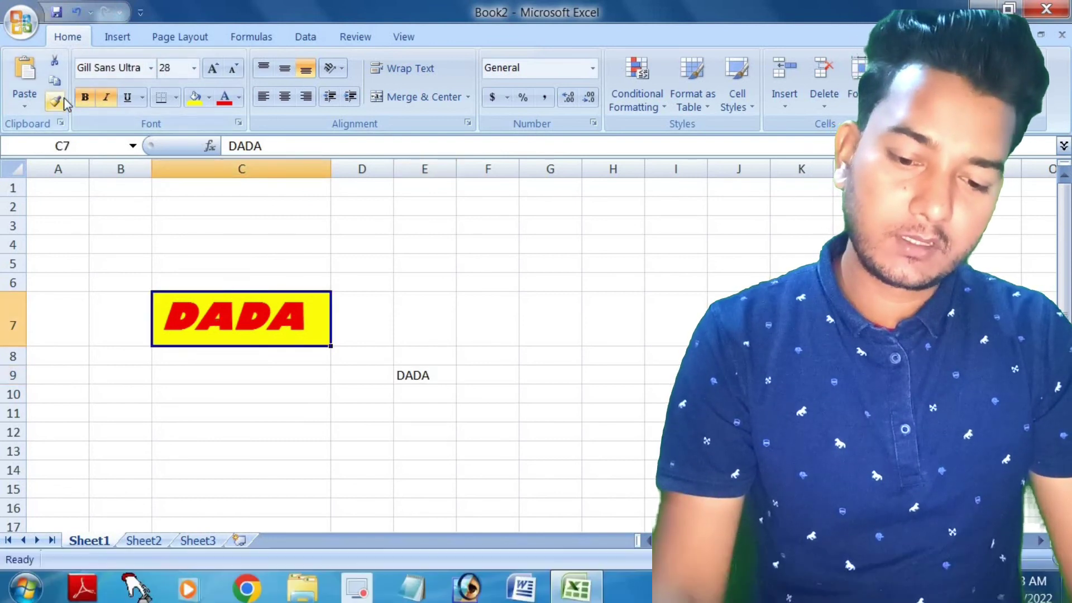
click(55, 101)
click(403, 374)
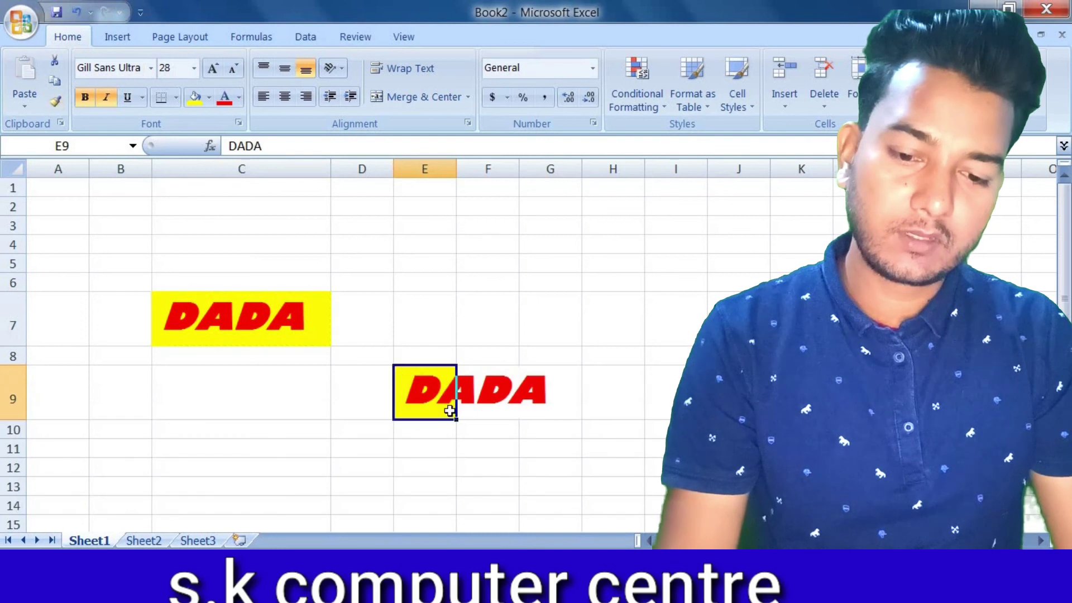
double_click(456, 169)
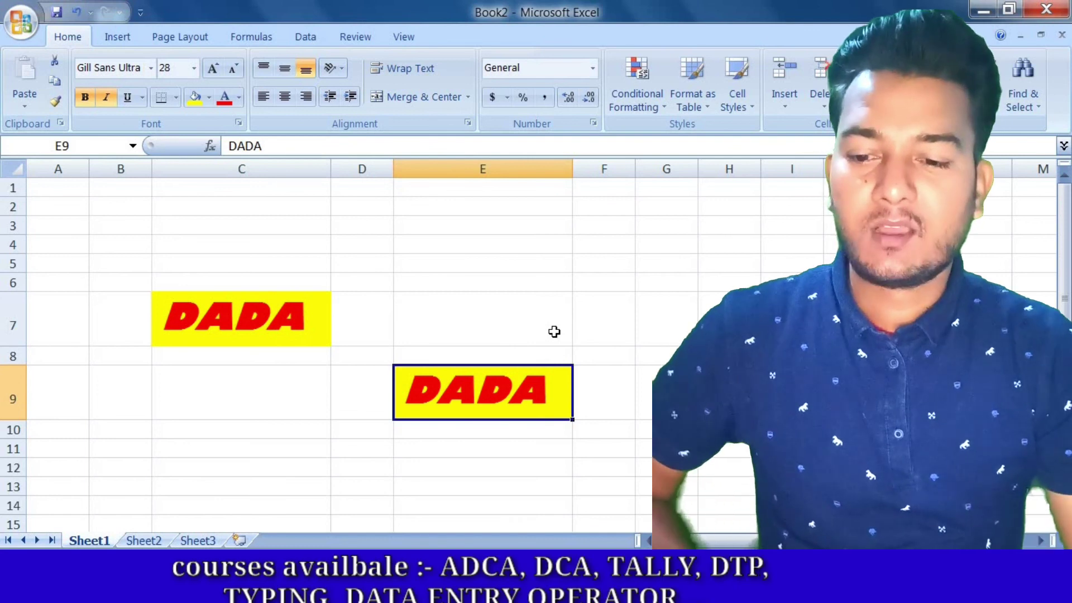
click(25, 106)
click(232, 329)
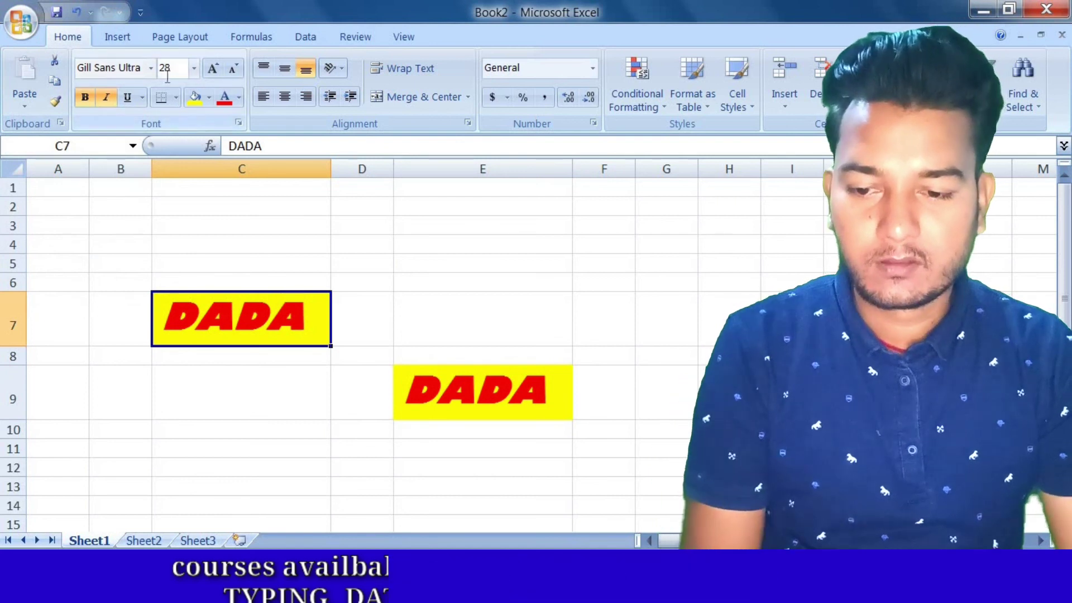
Copy the styled DADA cell C7 and paste it into C9
click(58, 84)
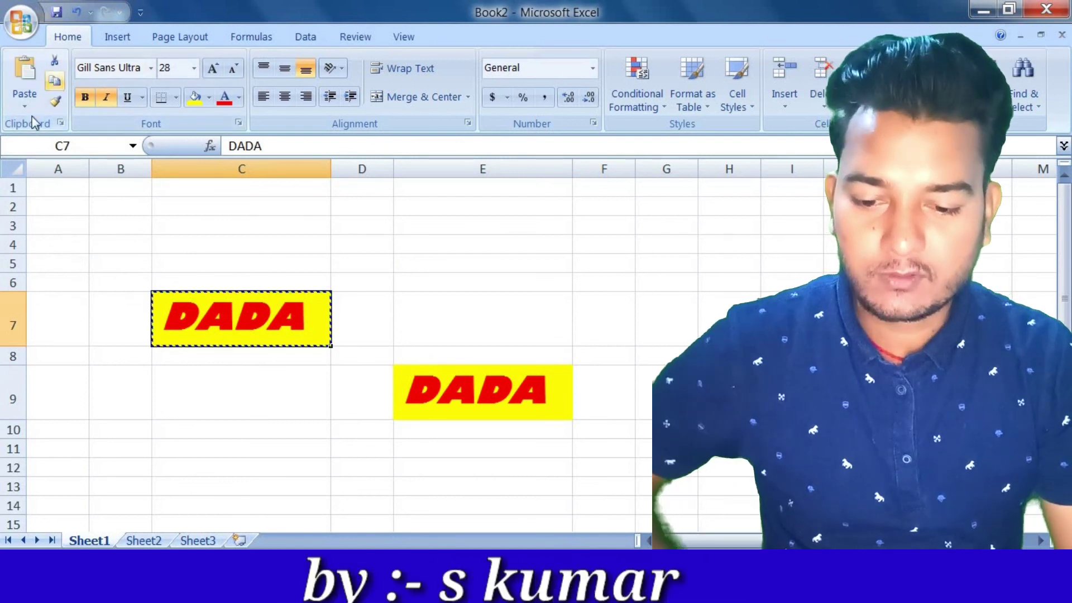
click(218, 379)
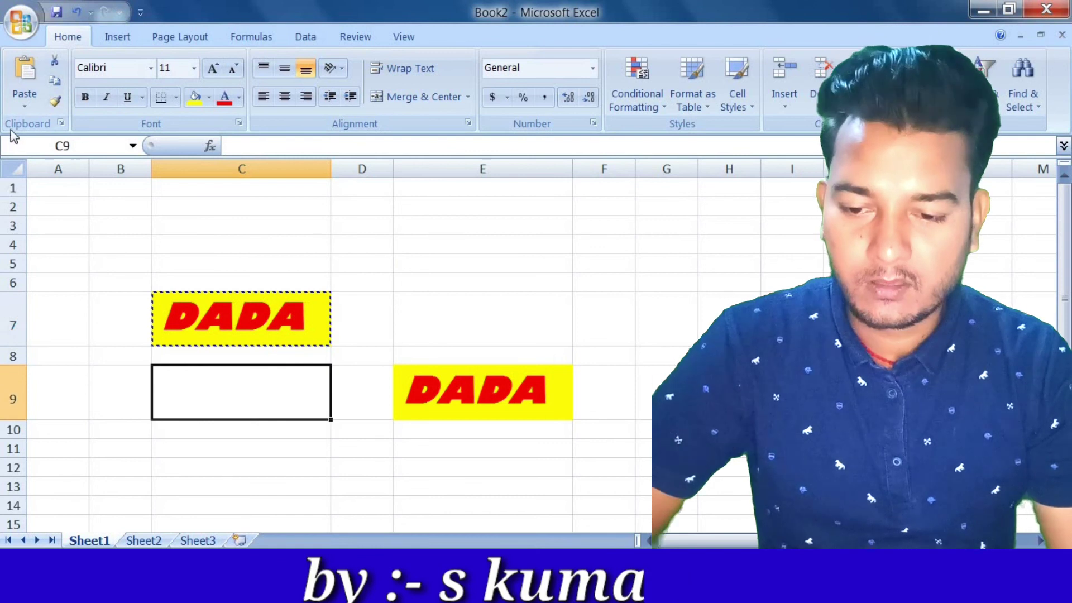
click(24, 101)
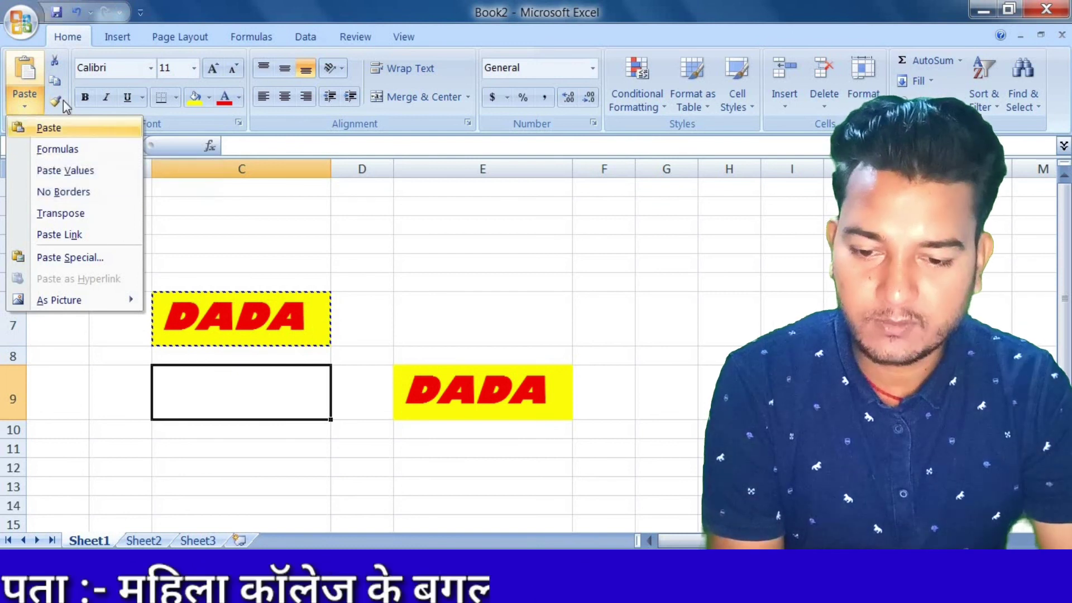
click(48, 132)
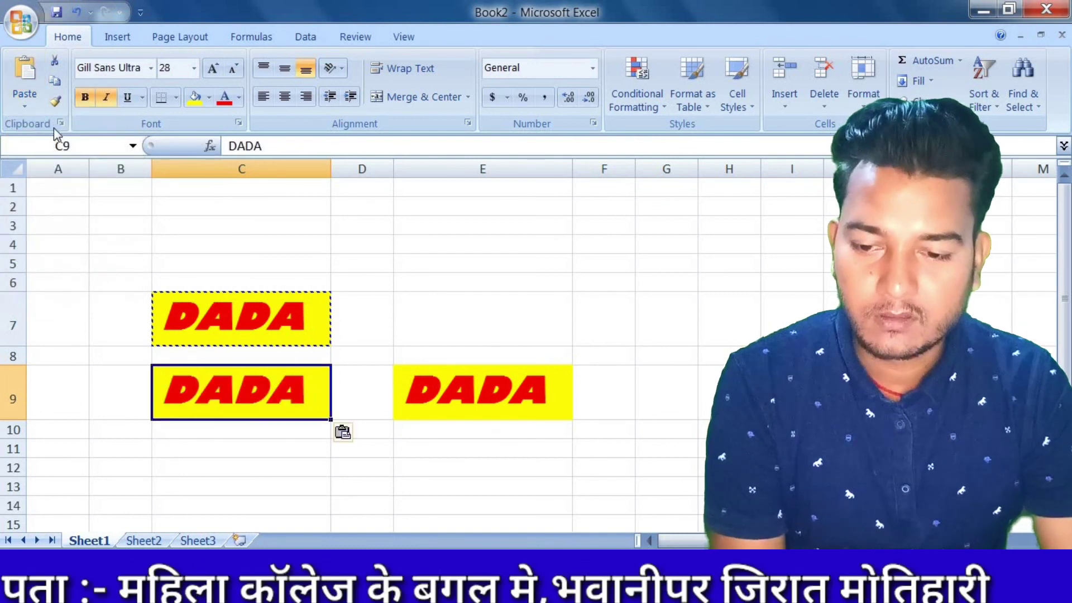
Re-paste C7 into C9 with the No Borders option, then dismiss the paste menu
click(39, 115)
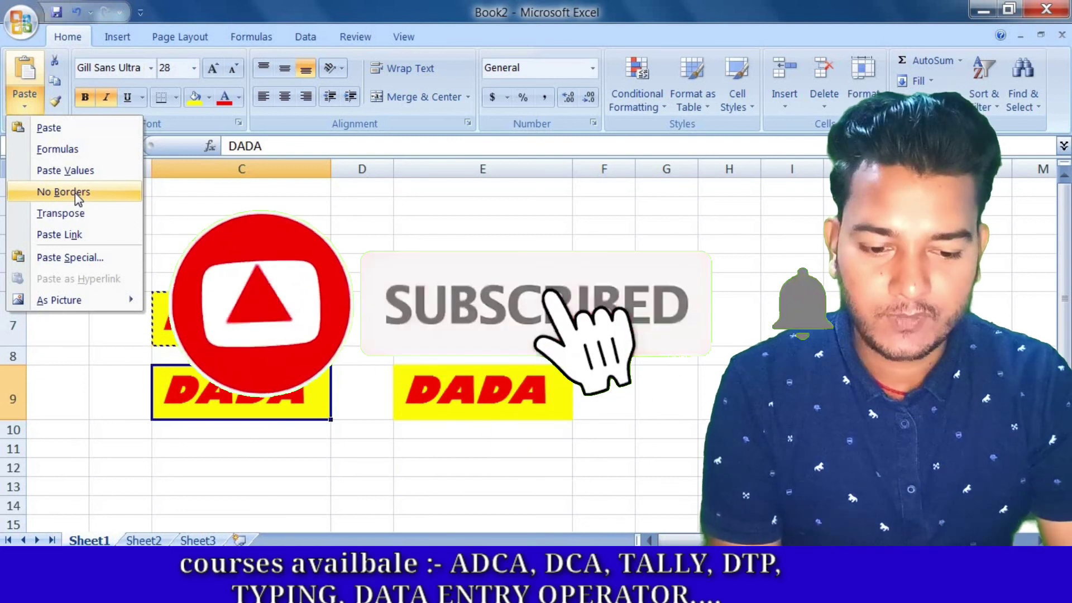
click(76, 194)
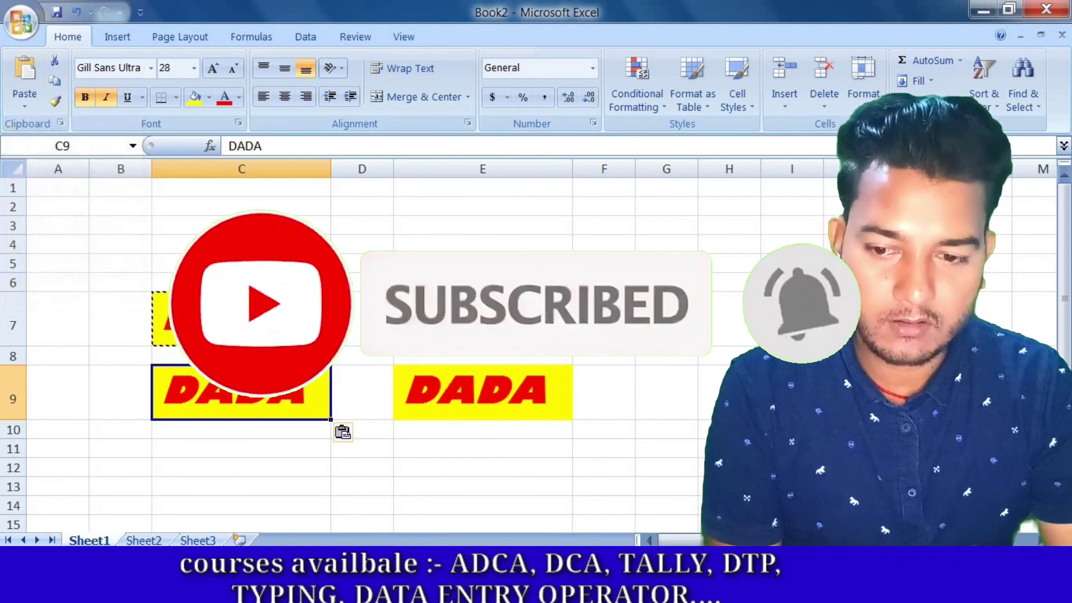
click(24, 106)
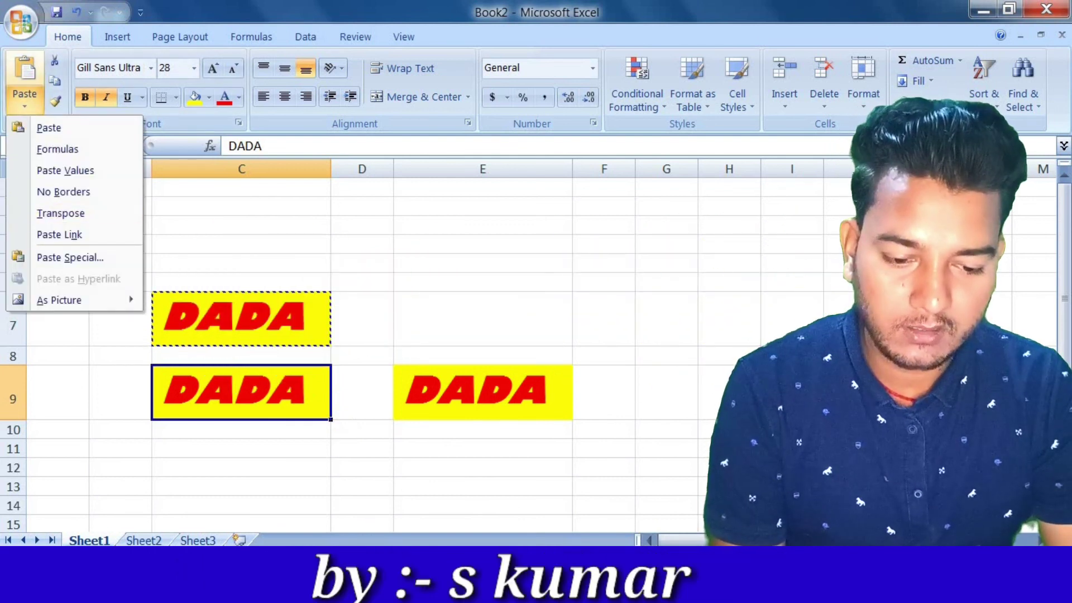
key(Escape)
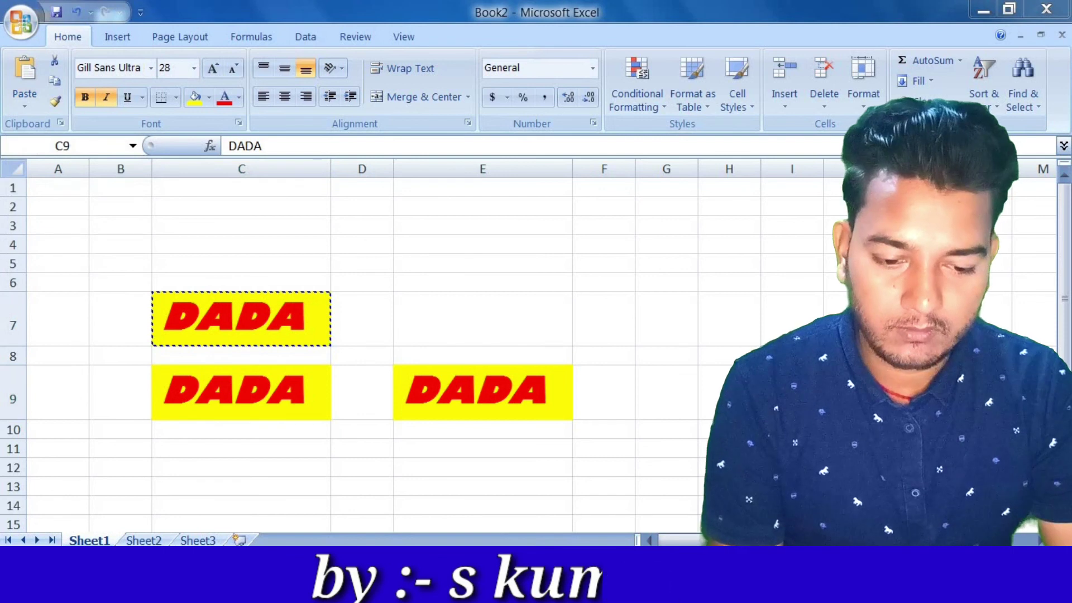